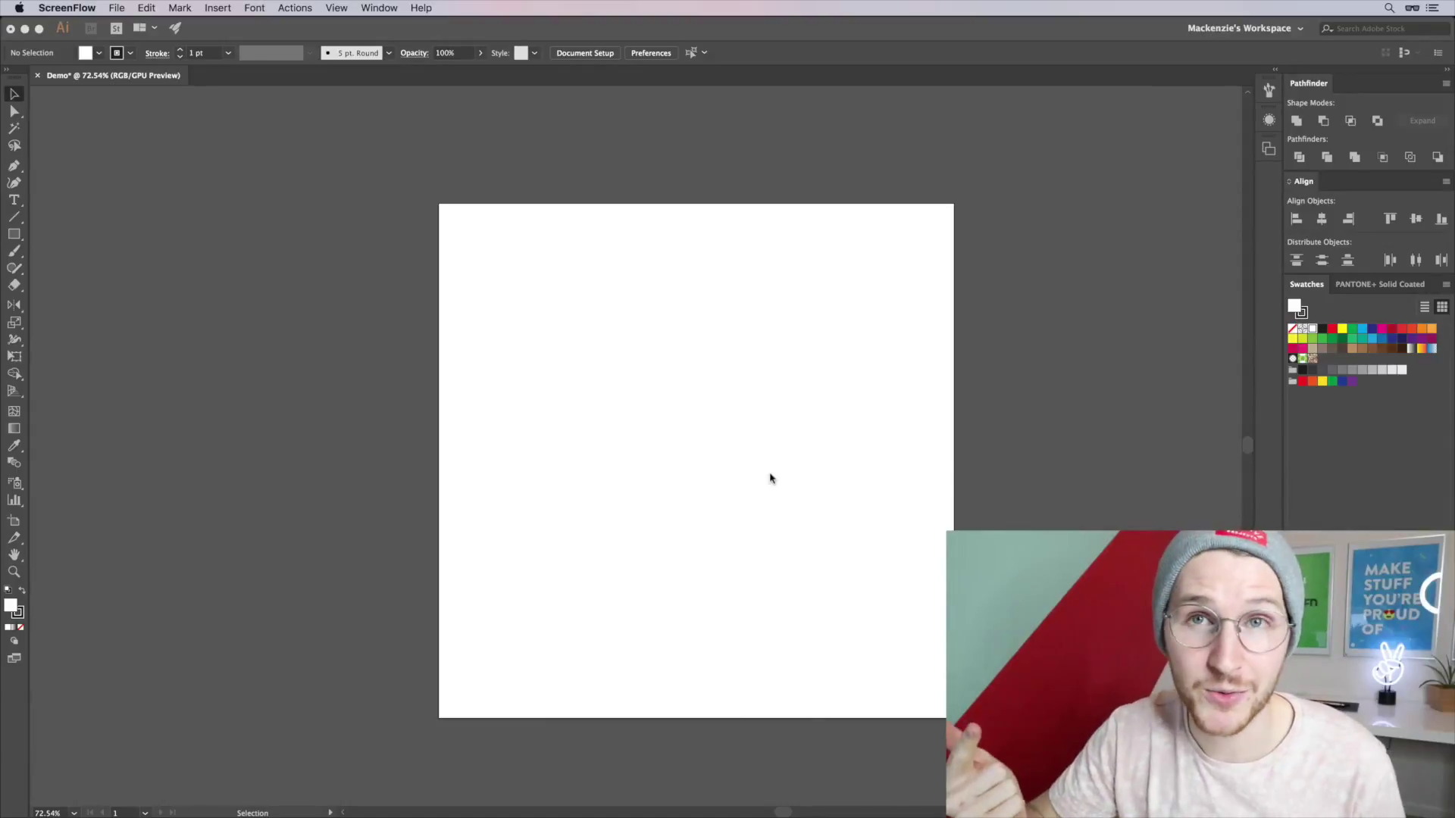
- Activate Illustrator on the blank Demo document, toggle artboard boundaries and open the canvas context menu
left_click(584, 408)
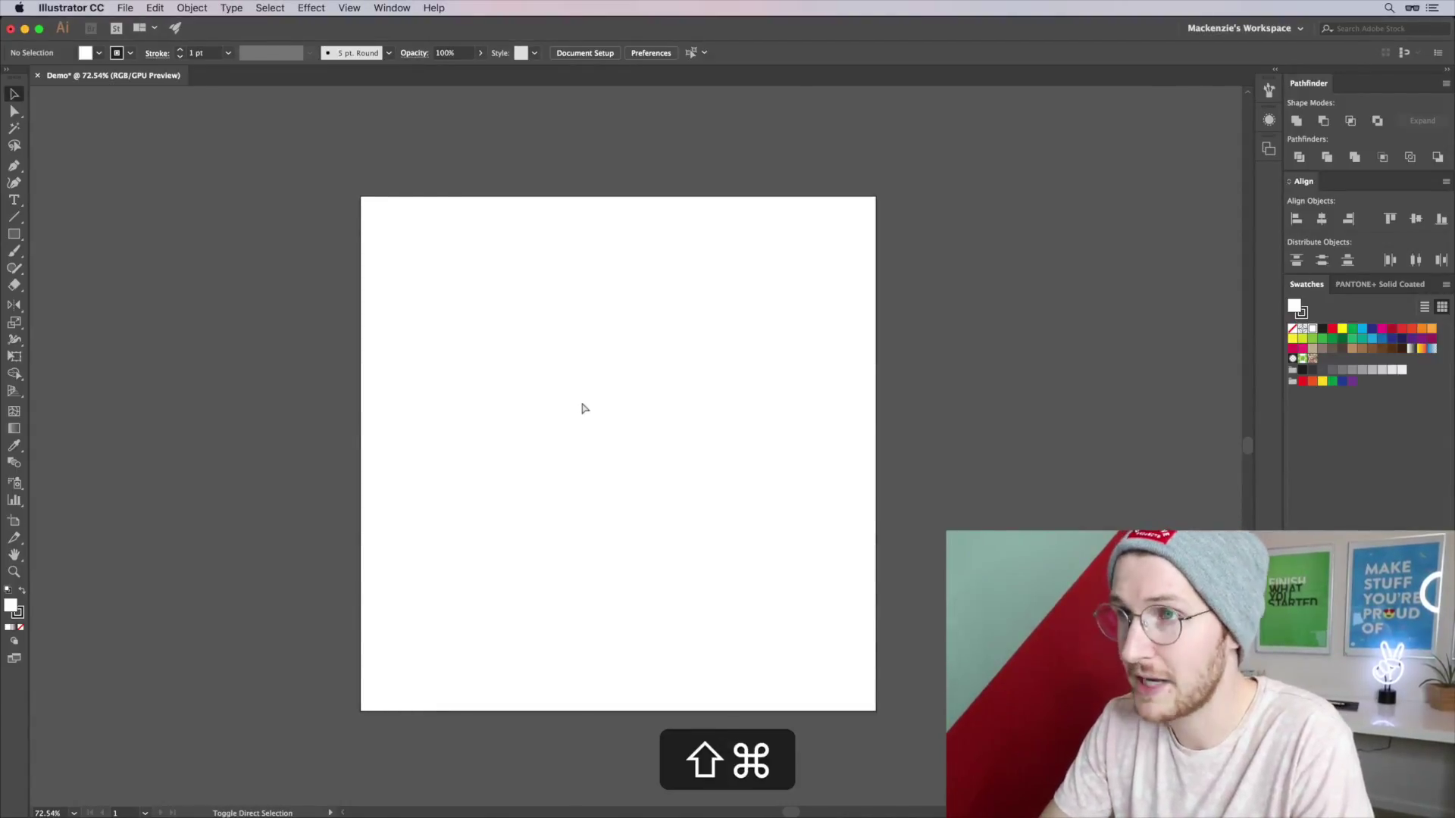
key("shift+super+h")
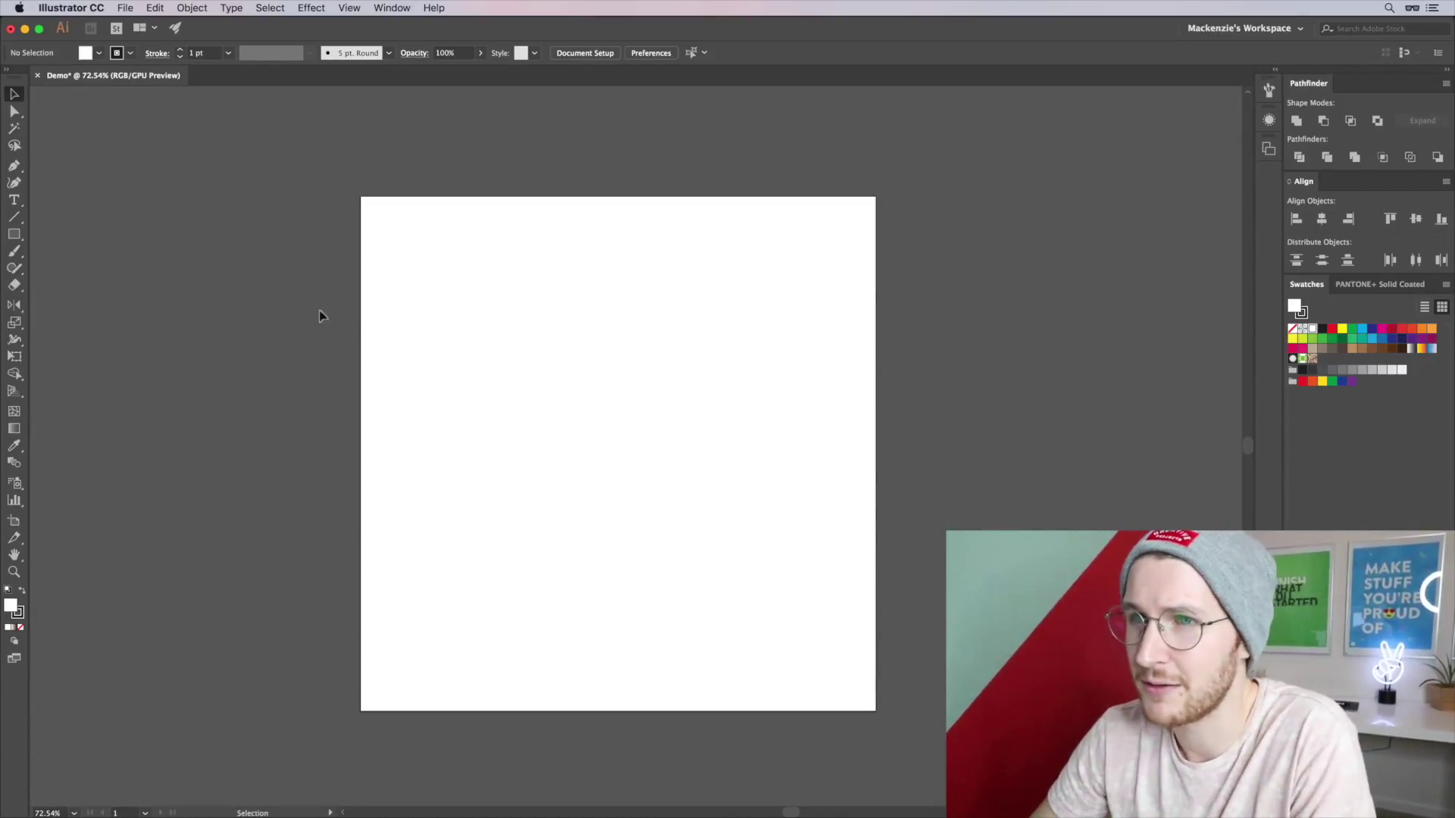
right_click(279, 278)
- Open Preferences at the User Interface settings
left_click(212, 382)
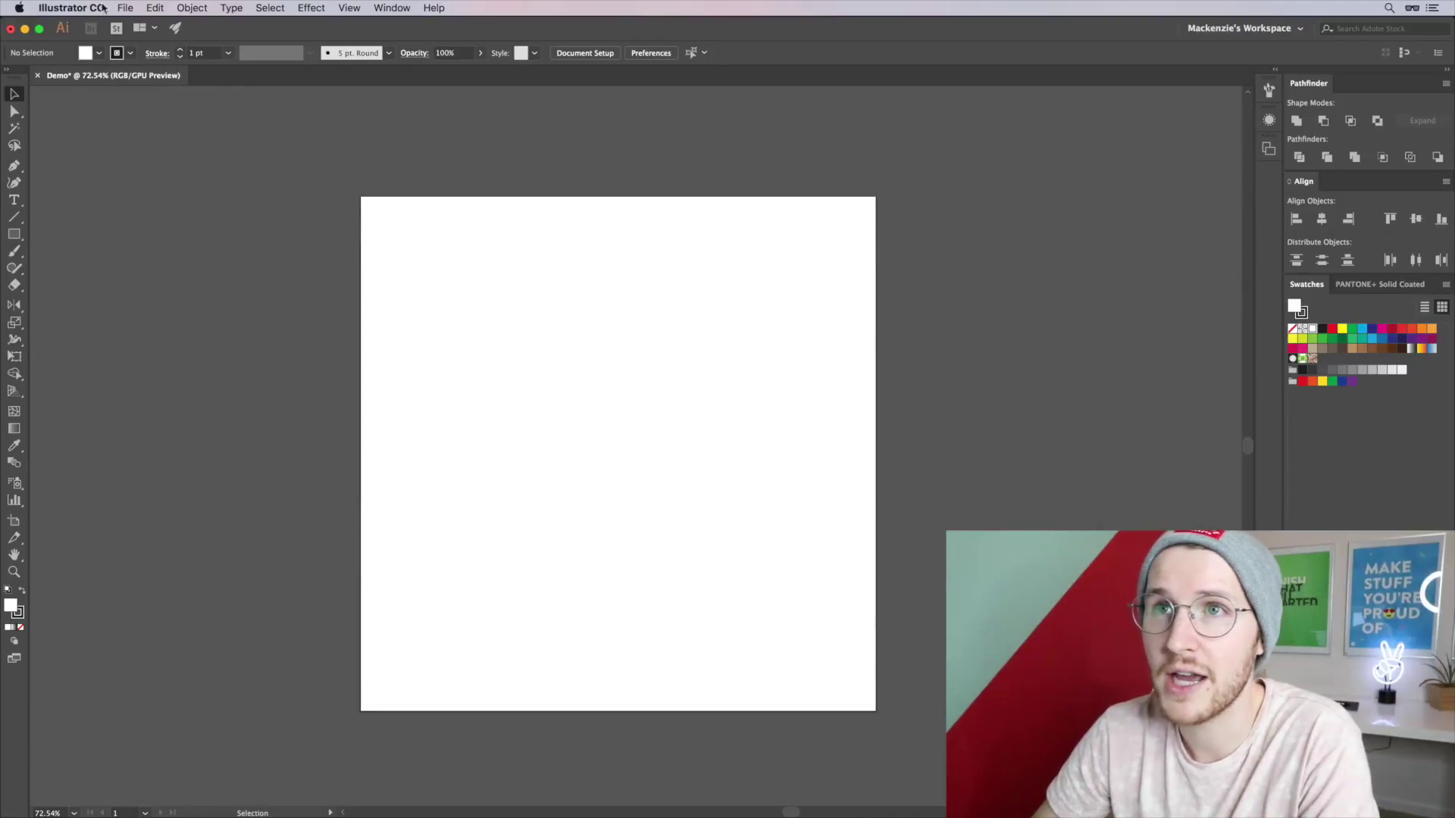
left_click(103, 7)
mouse_move(150, 42)
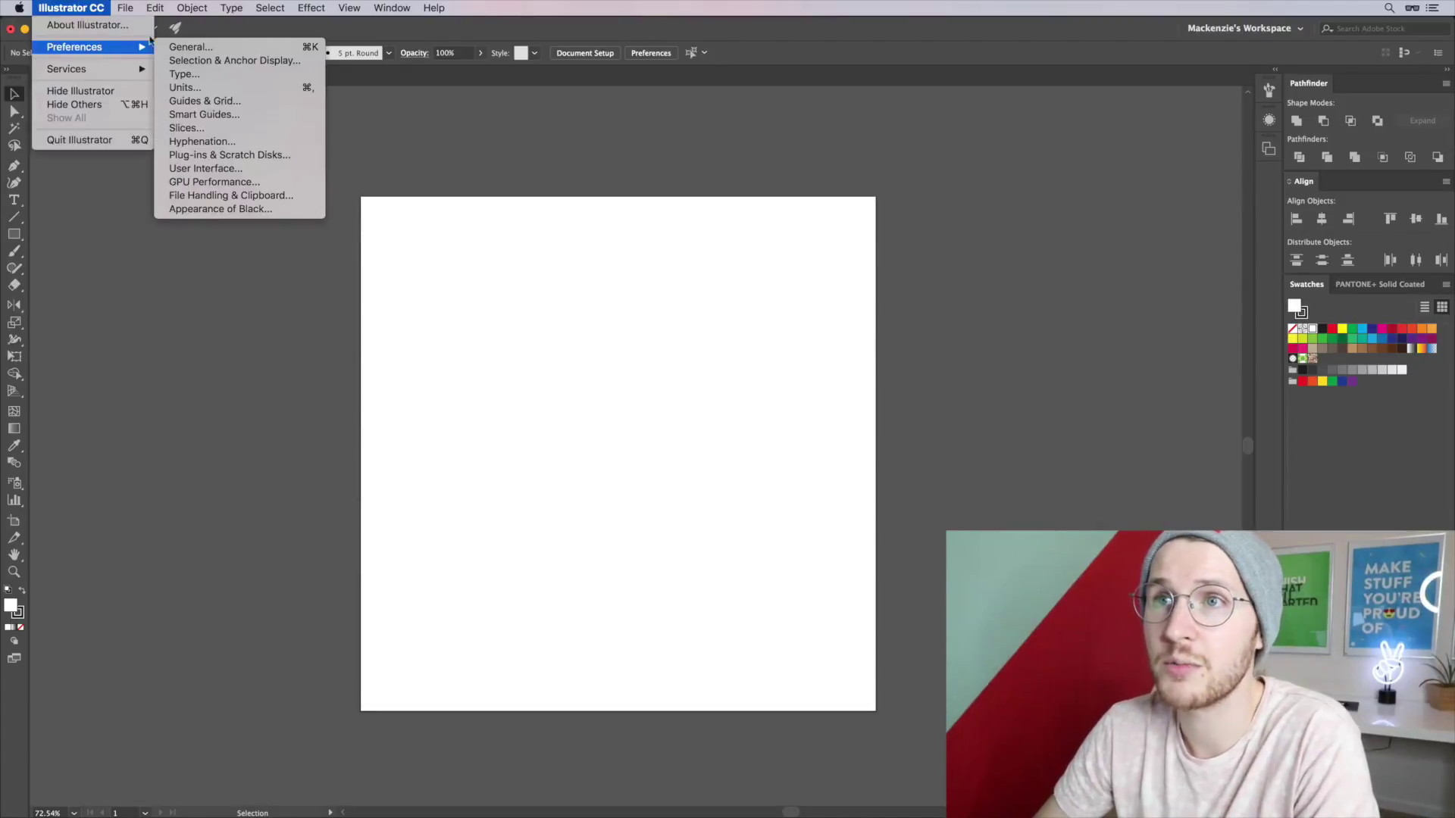
left_click(234, 46)
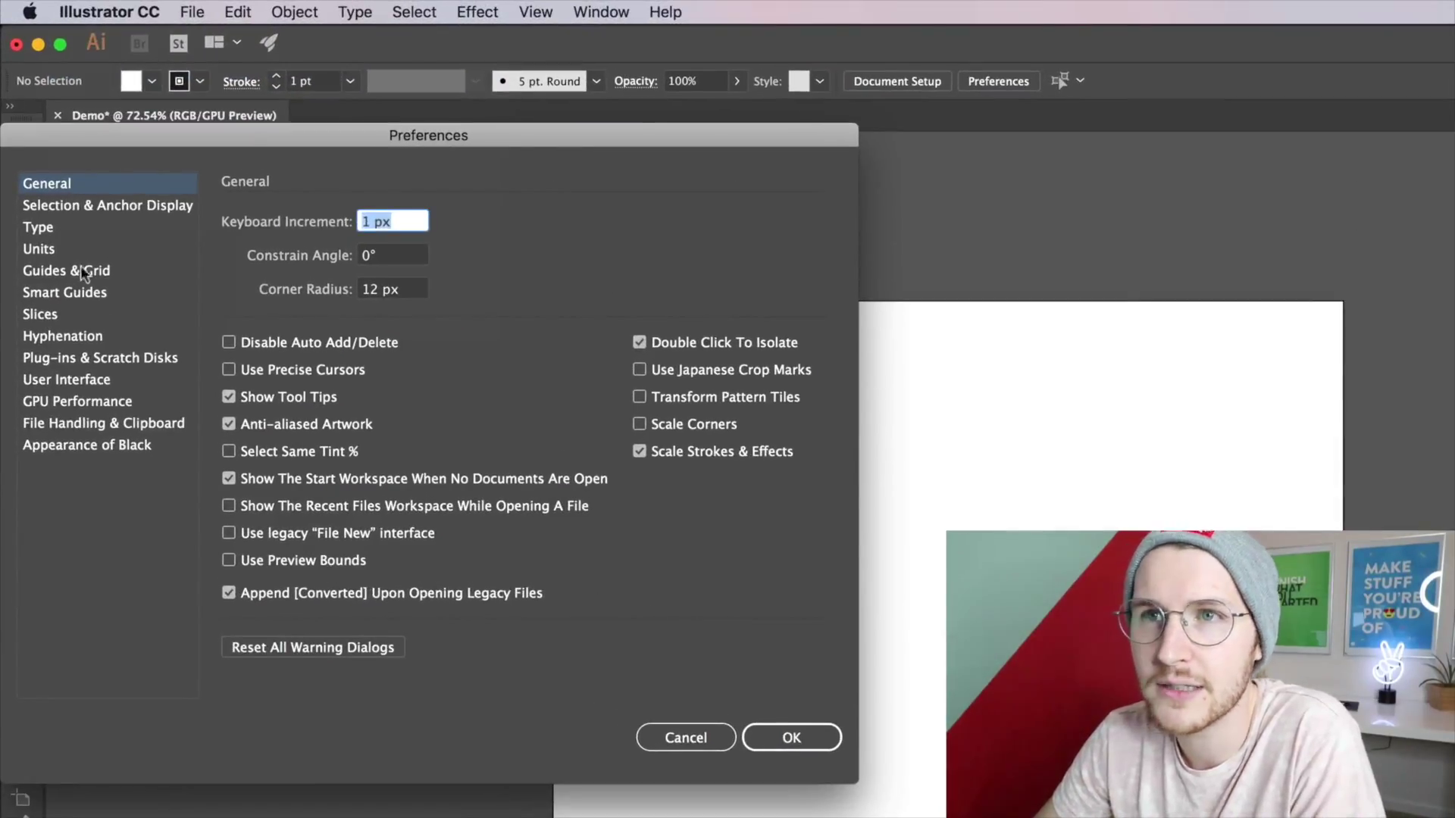
left_click(79, 380)
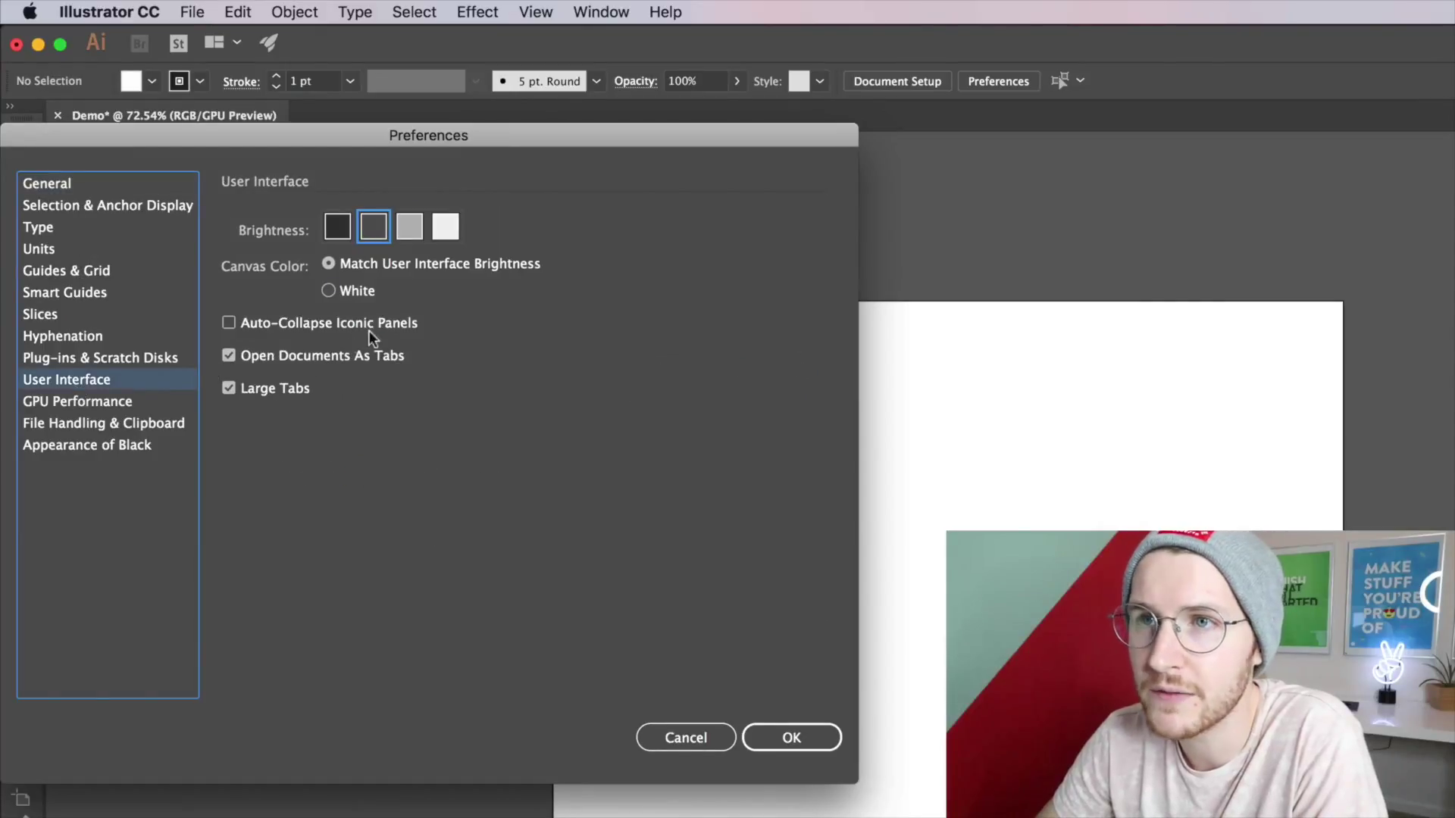
- Try several interface brightness levels, settling back on dark grey
left_click(409, 226)
left_click(456, 229)
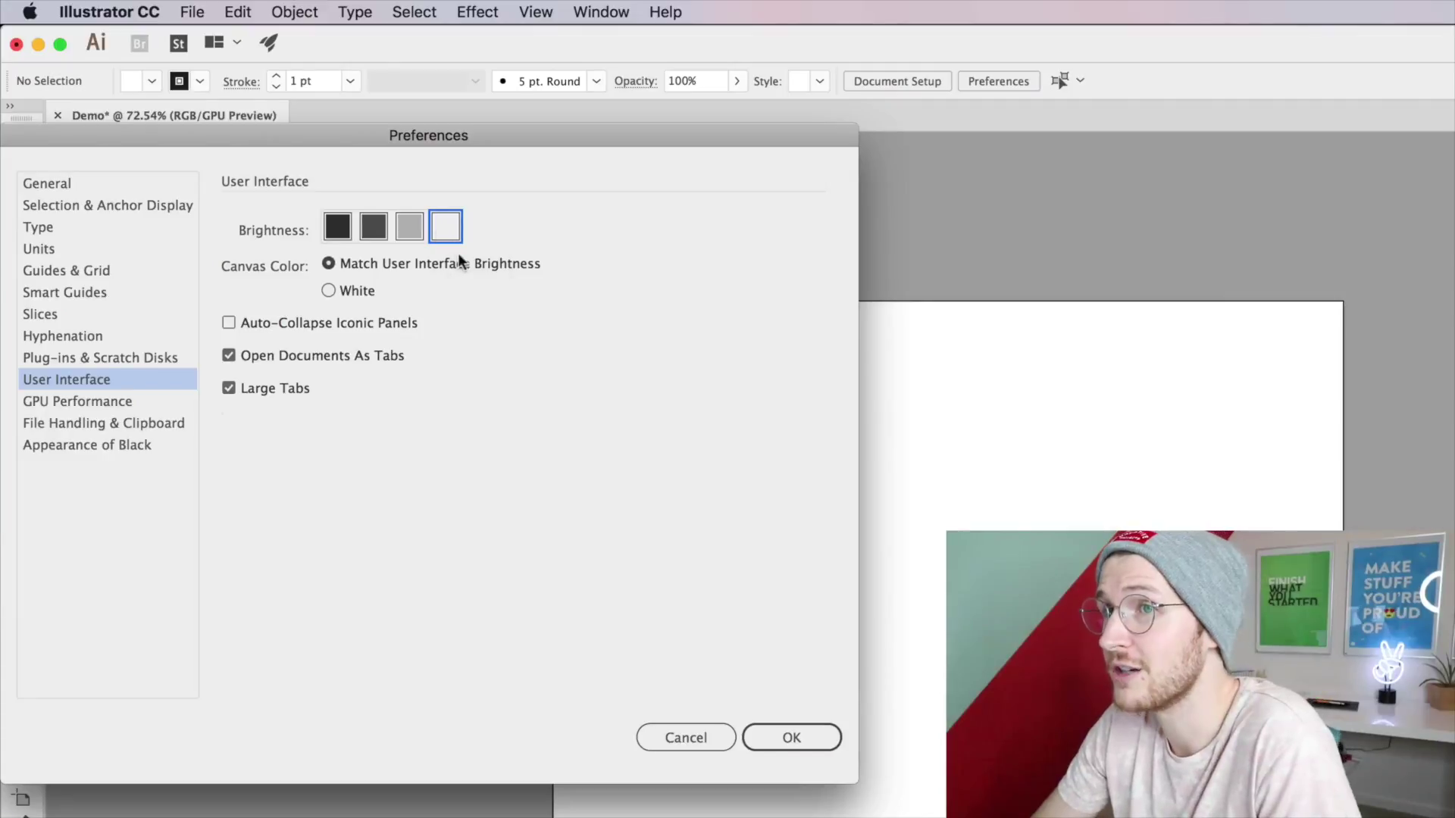
left_click(347, 296)
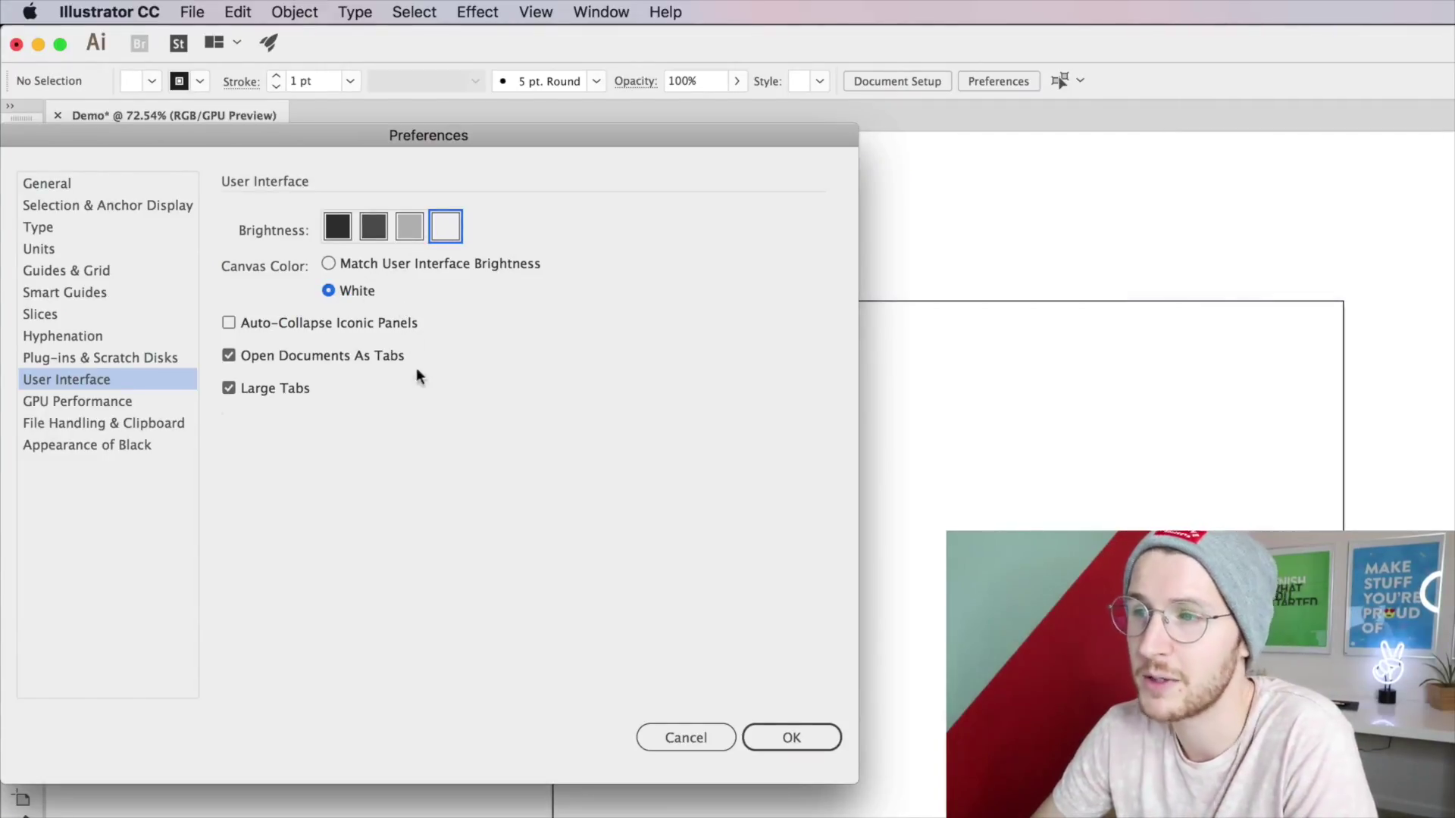
left_click(409, 236)
left_click(375, 231)
left_click(337, 231)
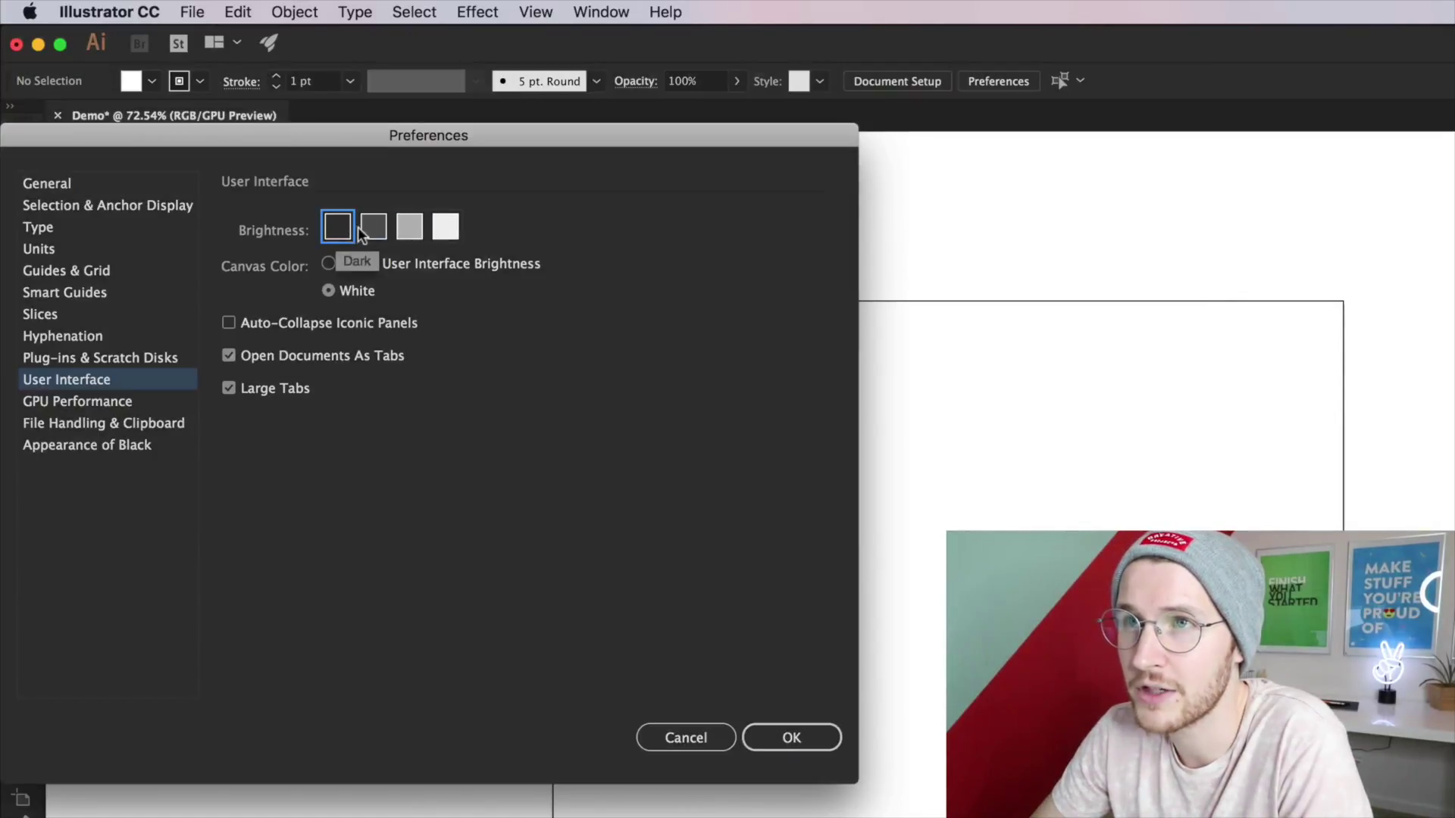
left_click(374, 232)
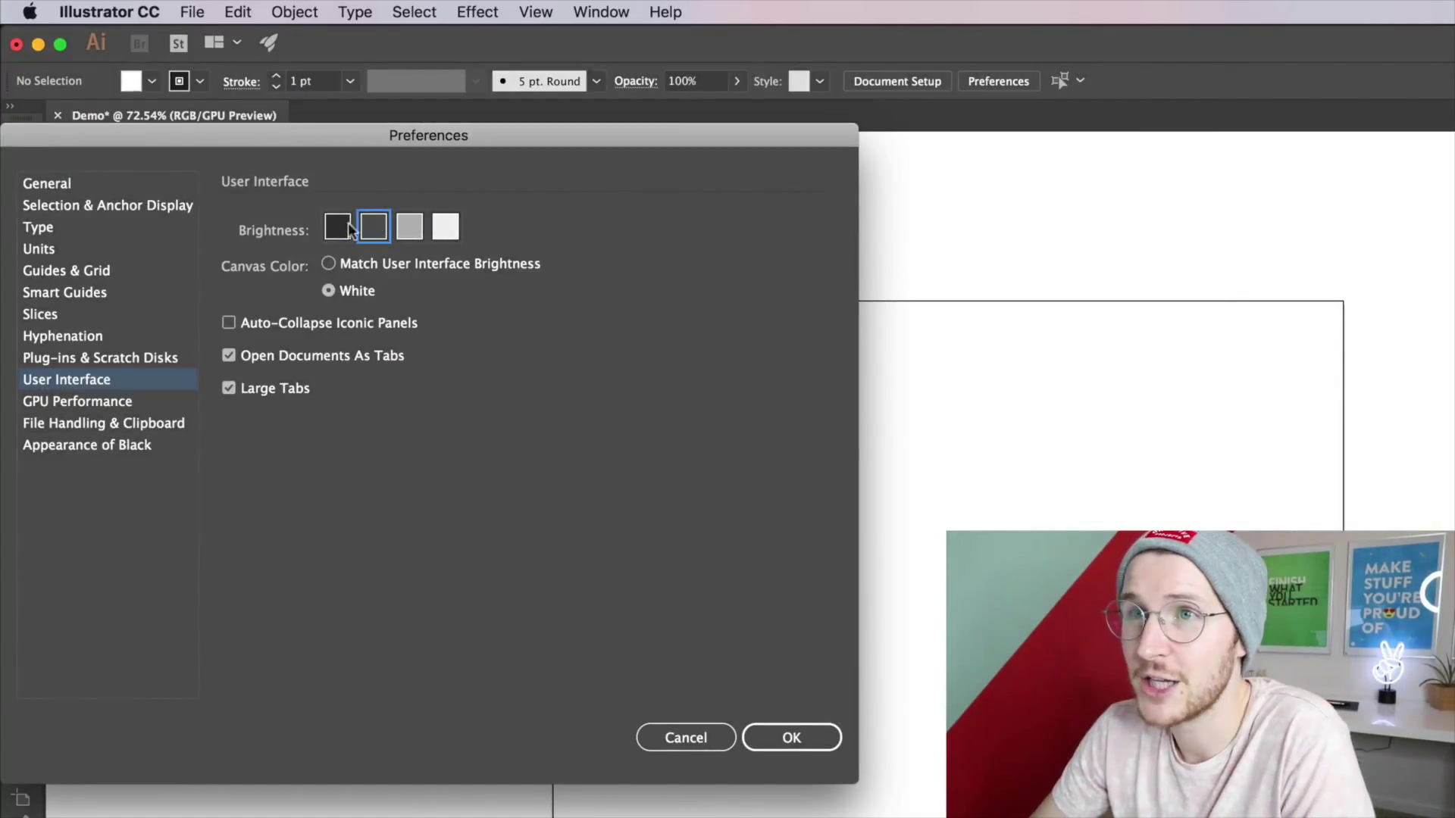
- Set Canvas Color to White and confirm the preferences
left_click(352, 265)
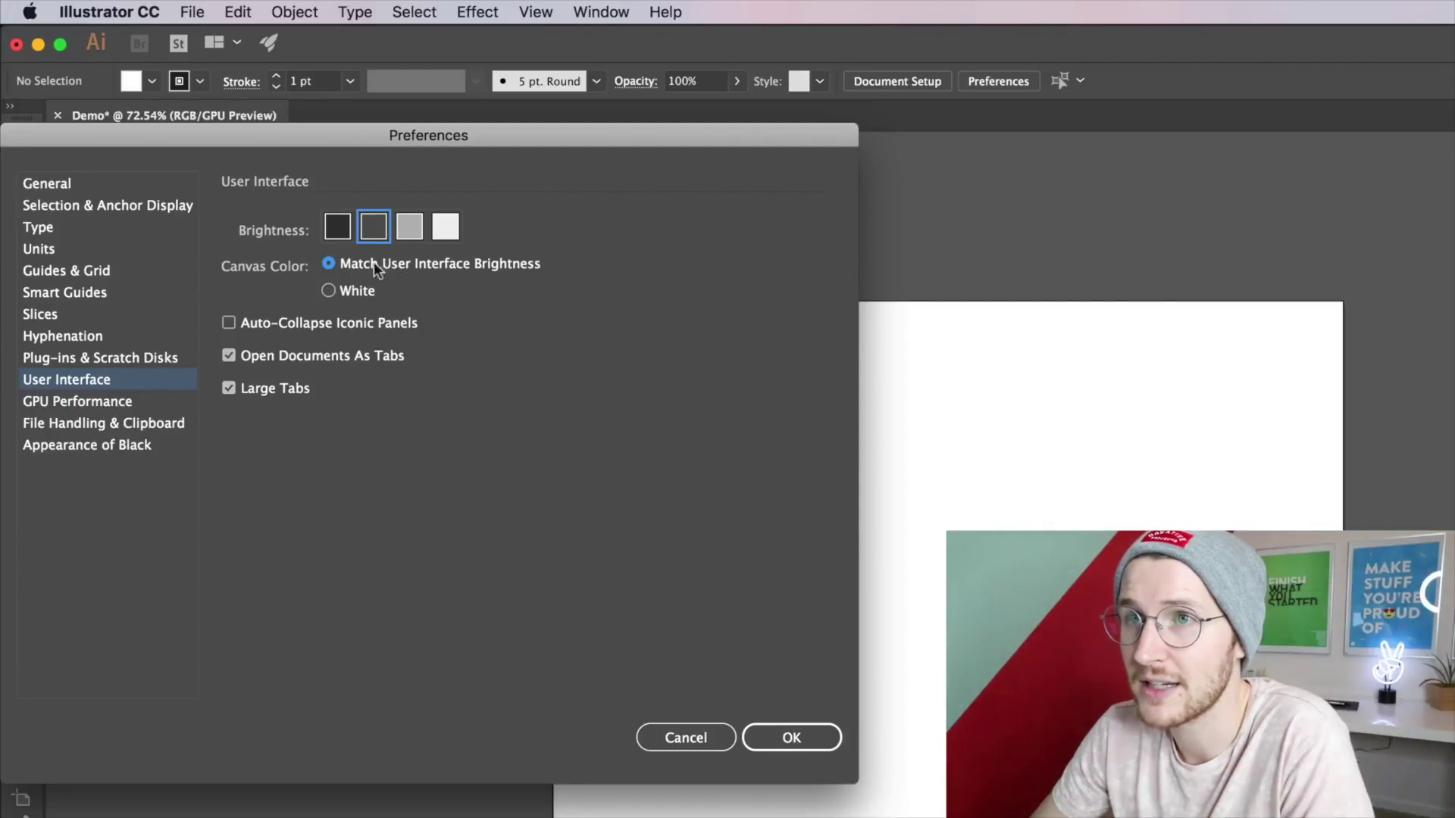
left_click(347, 290)
left_click(357, 264)
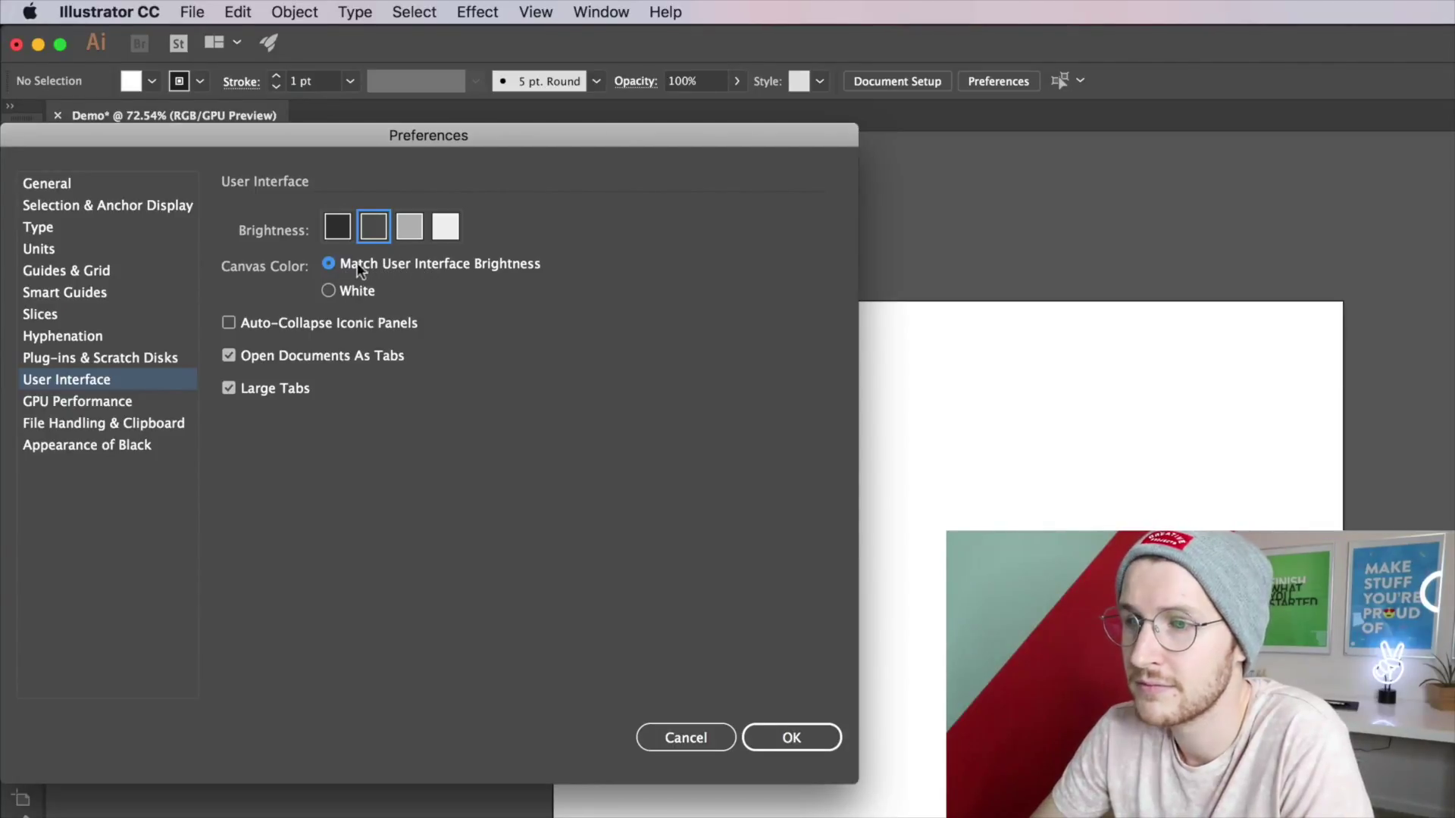
left_click(357, 292)
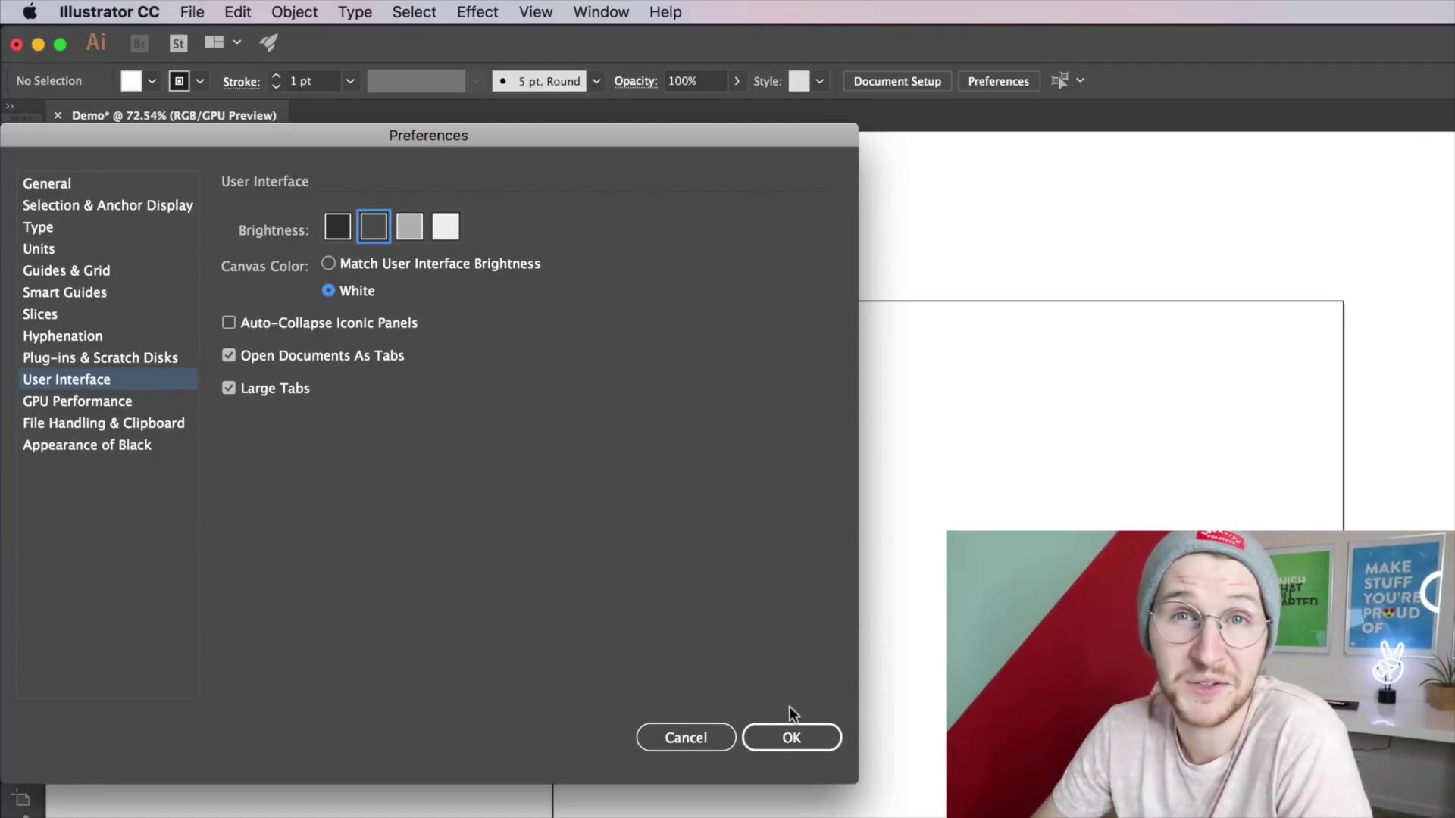
left_click(795, 735)
key("shift+super+h")
key("shift+super+h")
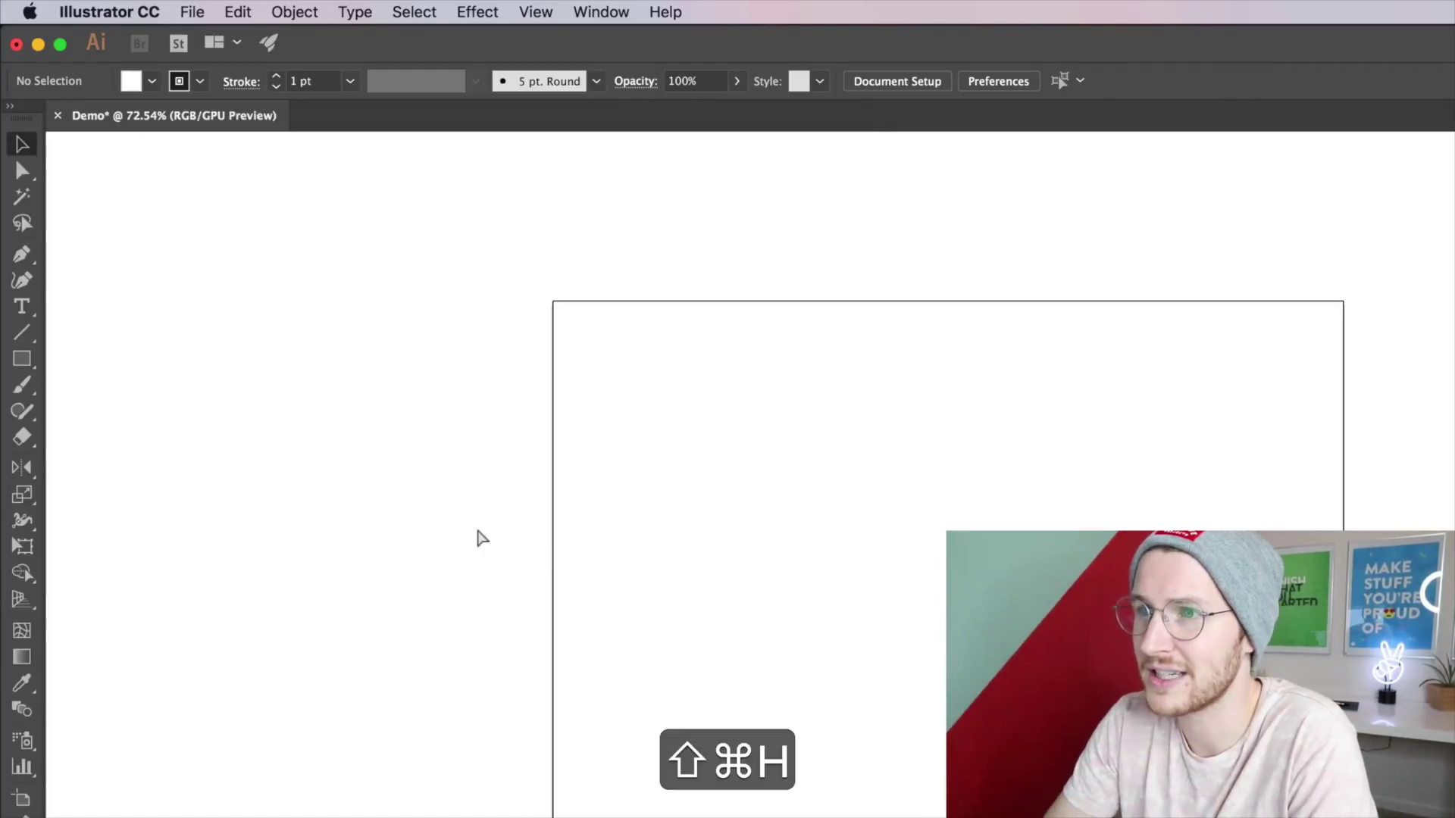
- Hide artboards and tear the Rectangle tool flyout off into a floating shape-tools panel
key("shift+super+h")
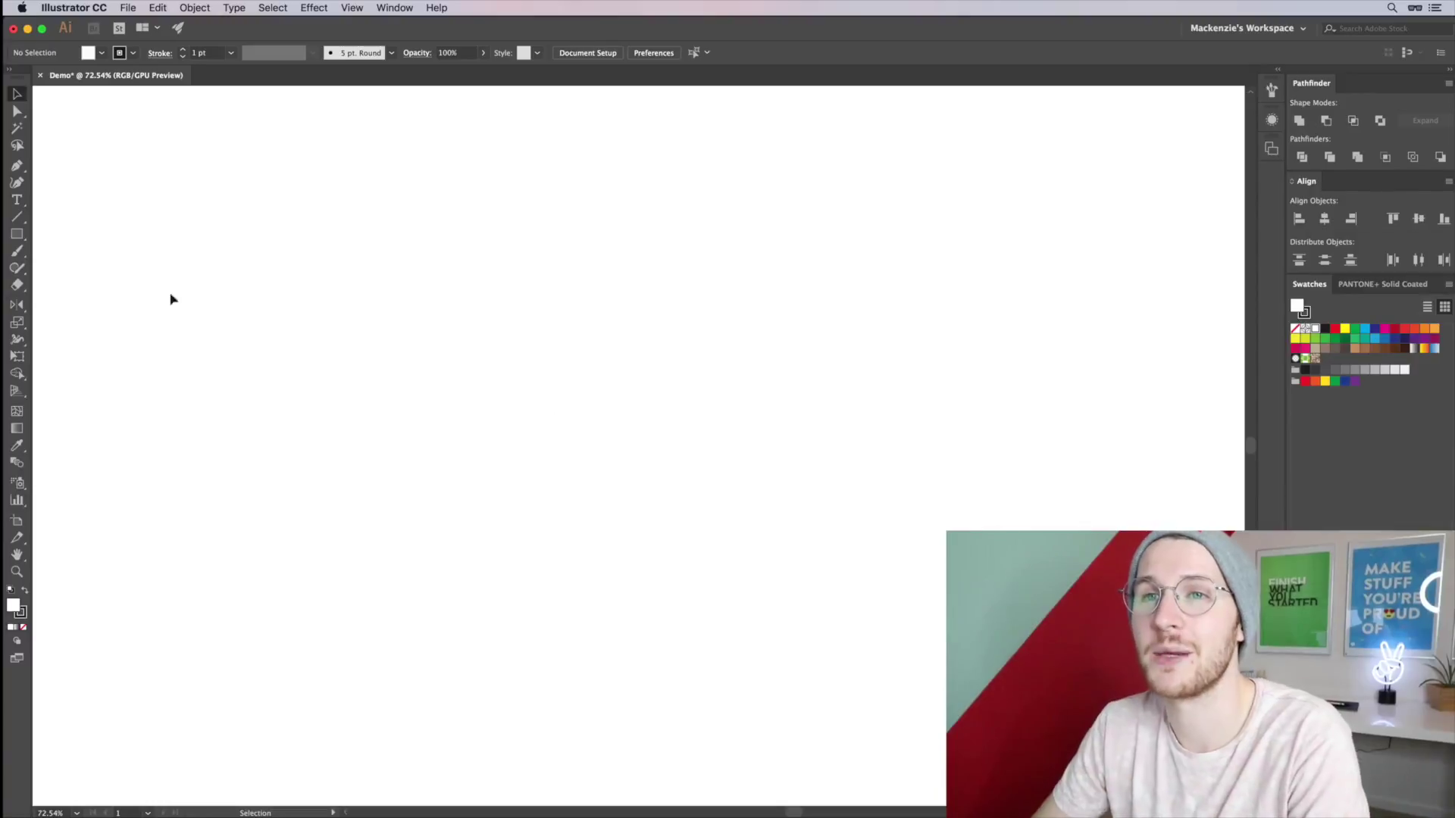
left_click(18, 236)
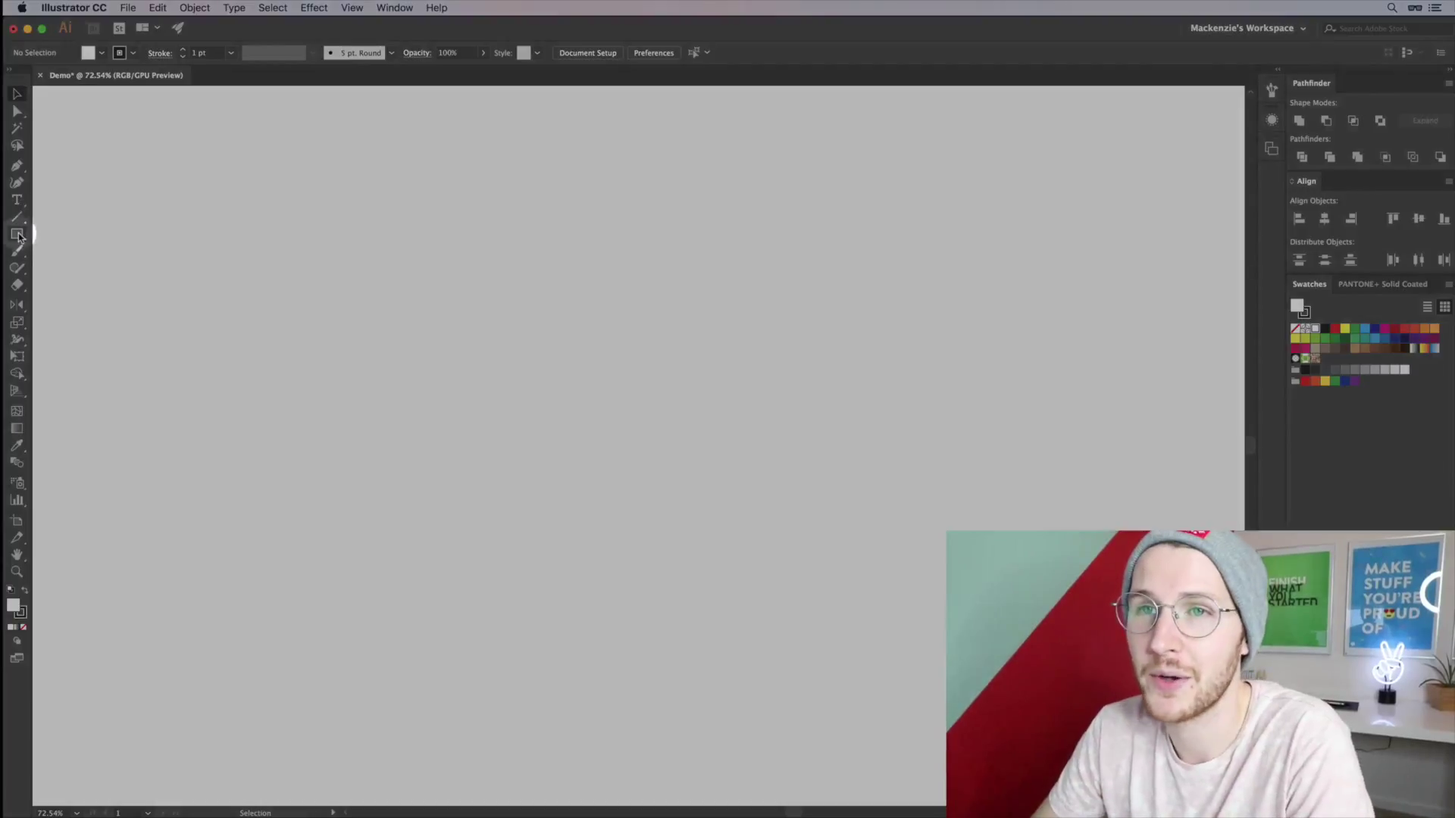
left_click_drag(18, 236, 179, 277)
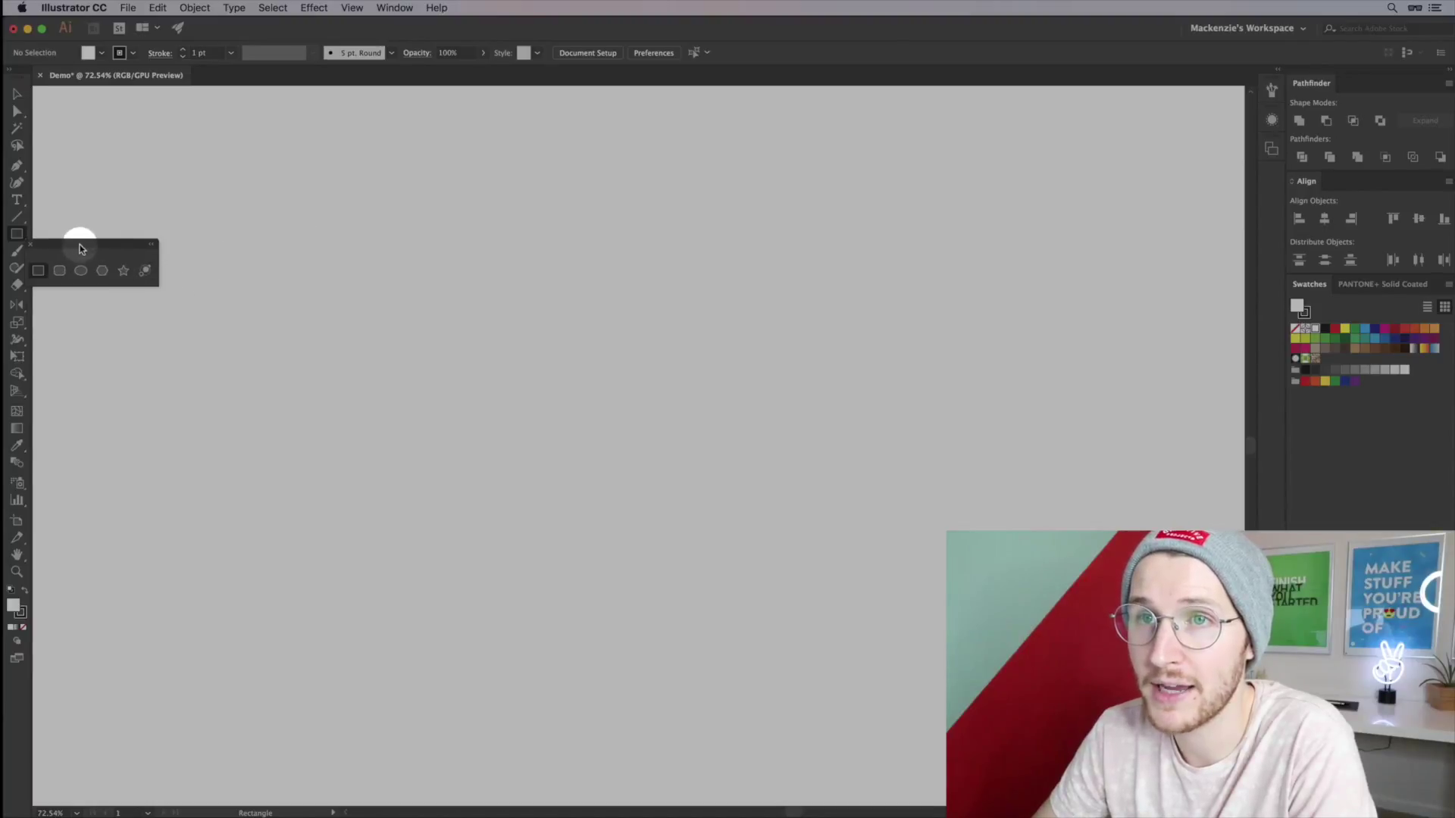
left_click_drag(85, 253, 114, 143)
- Zoom in, draw a small perfect square, then a larger test rectangle
scroll(231, 264, "up", 3)
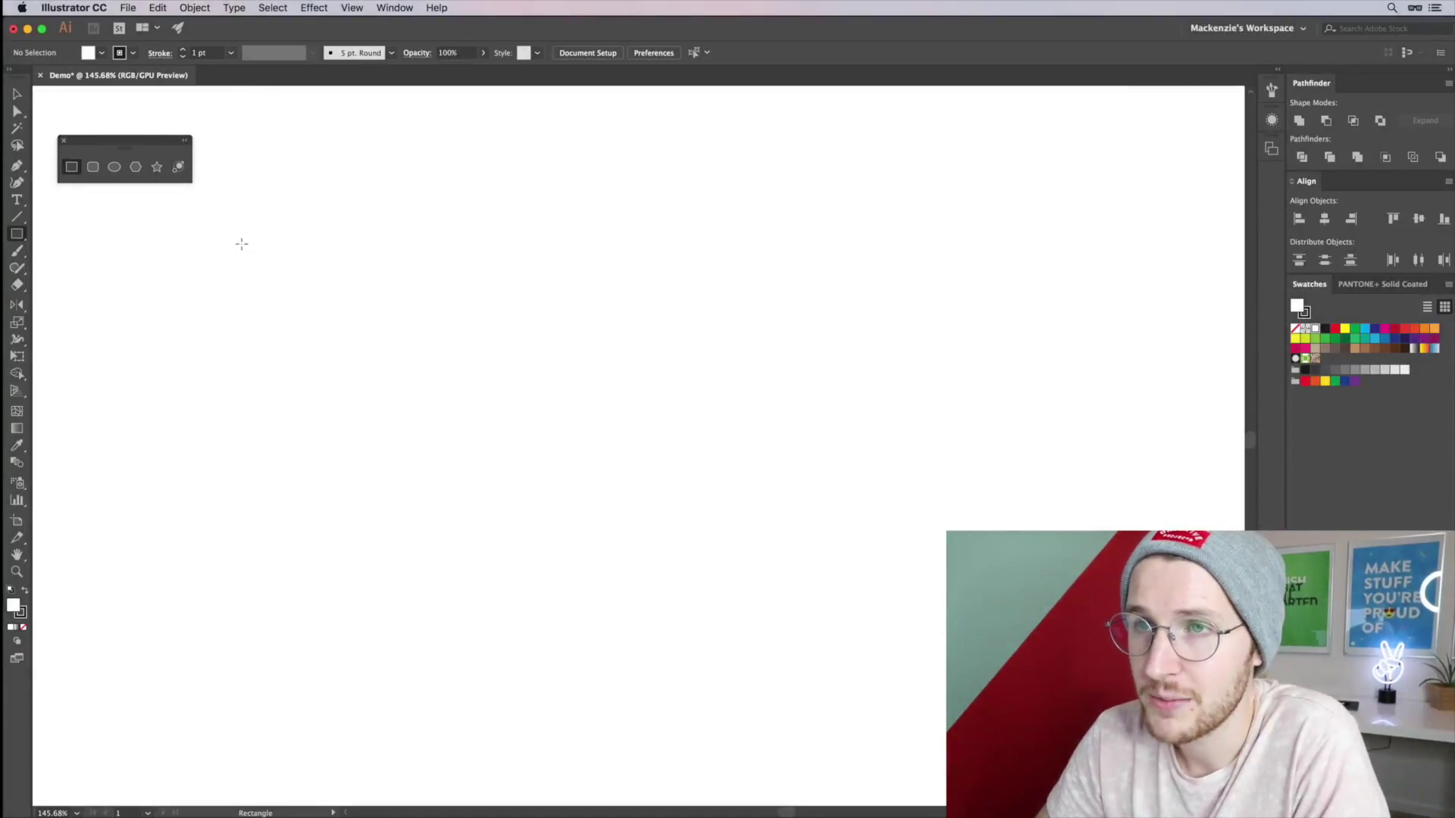
left_click_drag(237, 241, 327, 330)
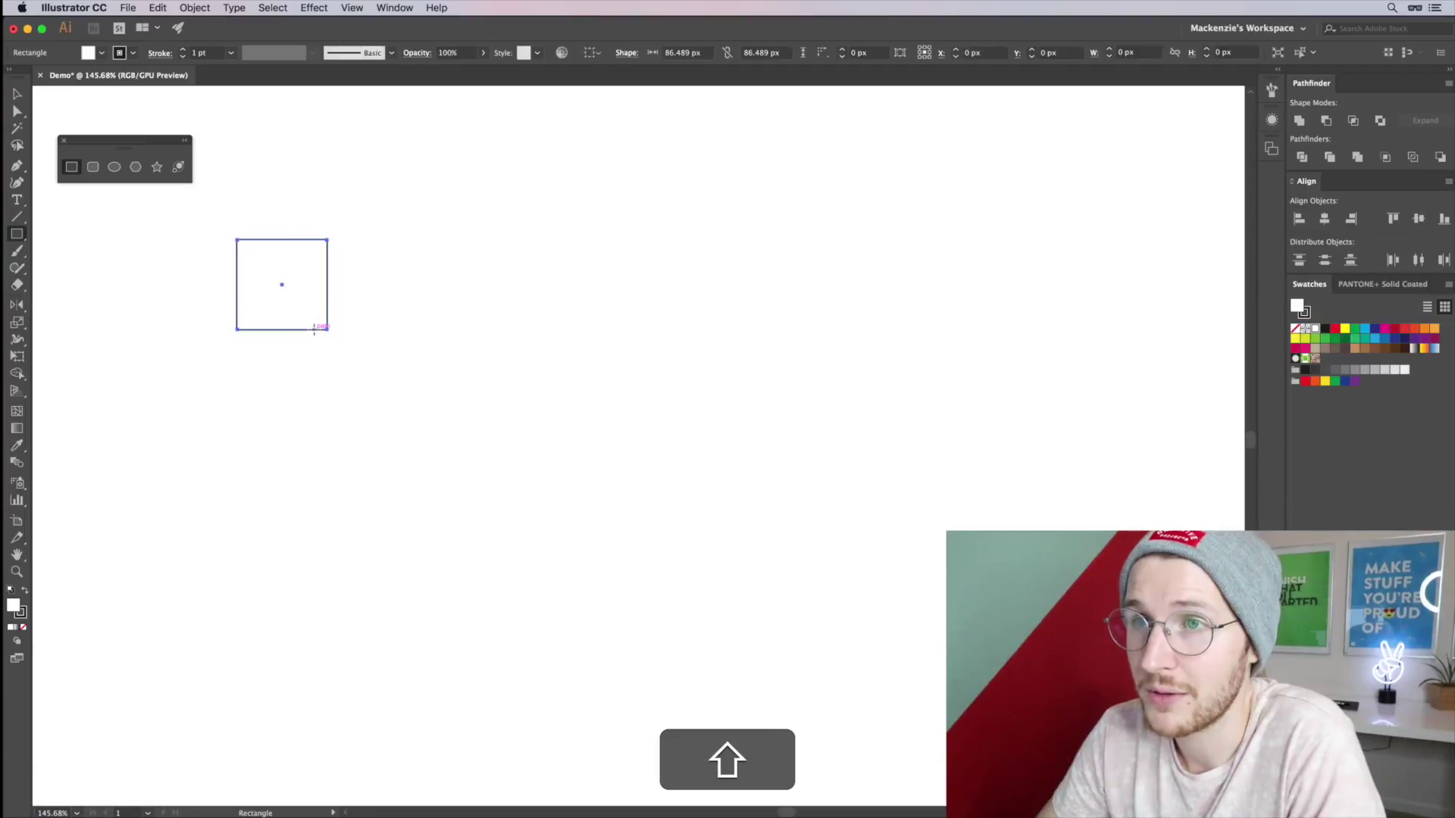
left_click_drag(340, 244, 967, 417)
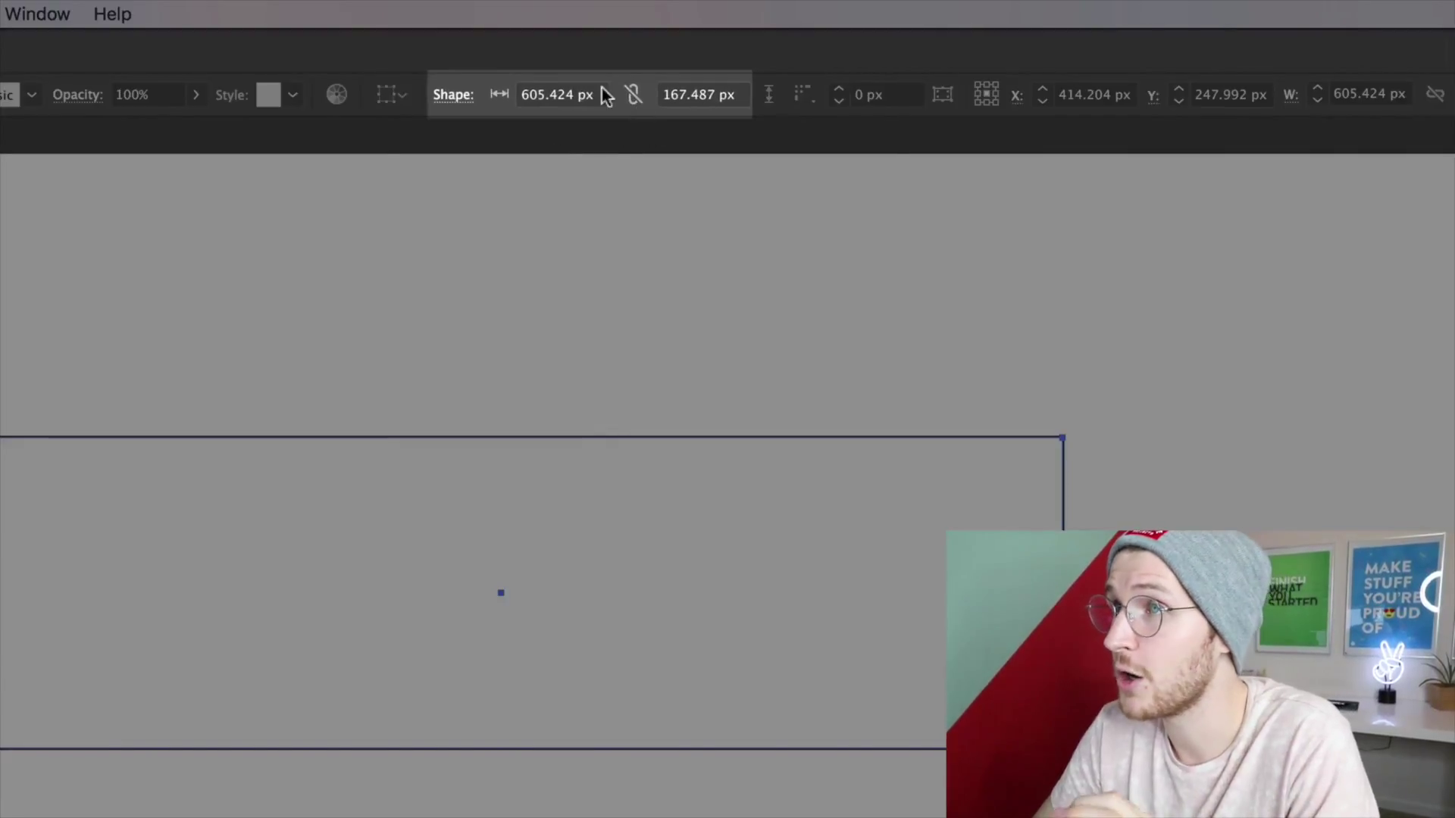
- Resize the test rectangle to 500 × 175 px, then delete it
left_click(522, 98)
key("super+a")
type("5")
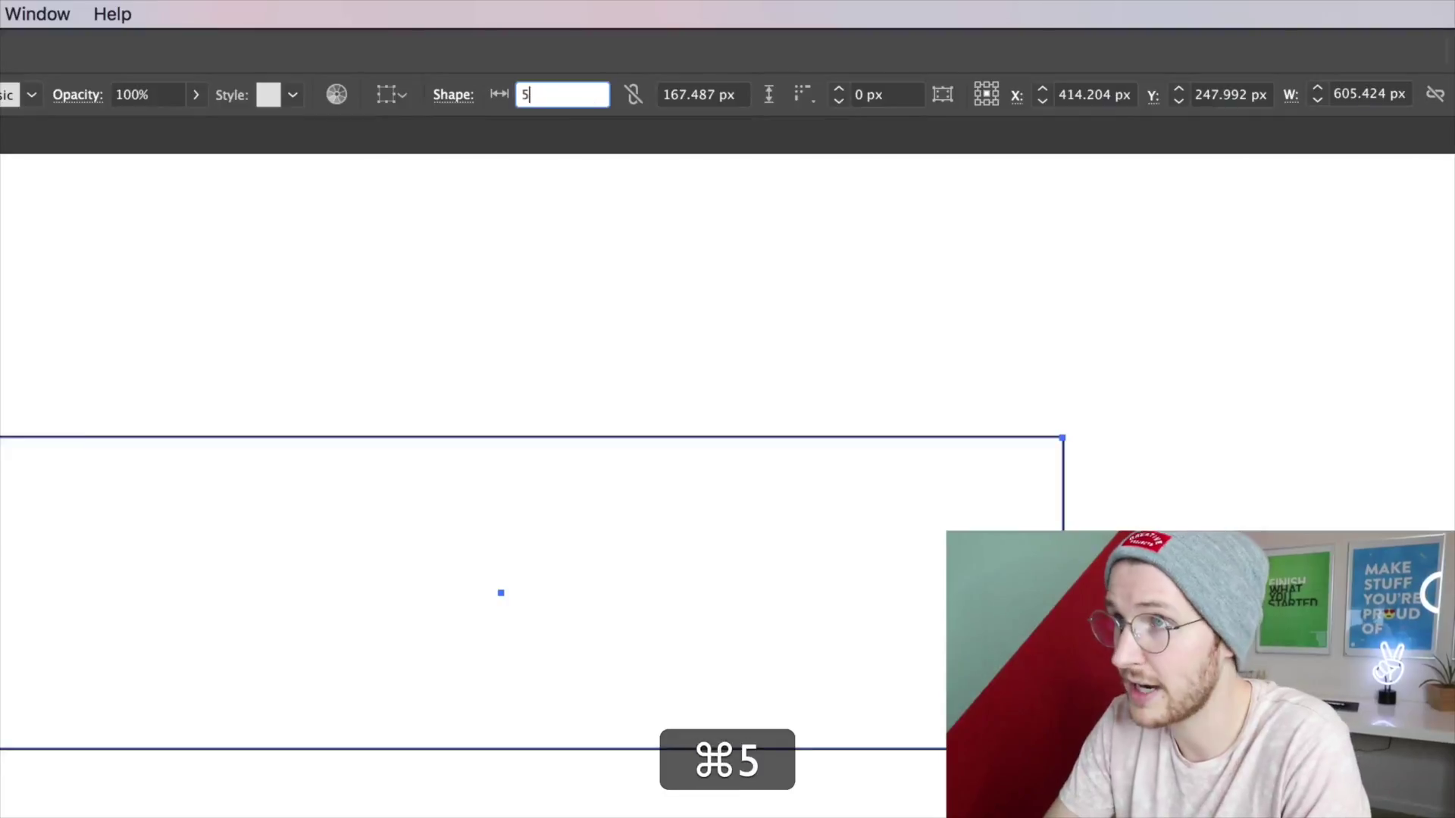
type("00")
key("Tab")
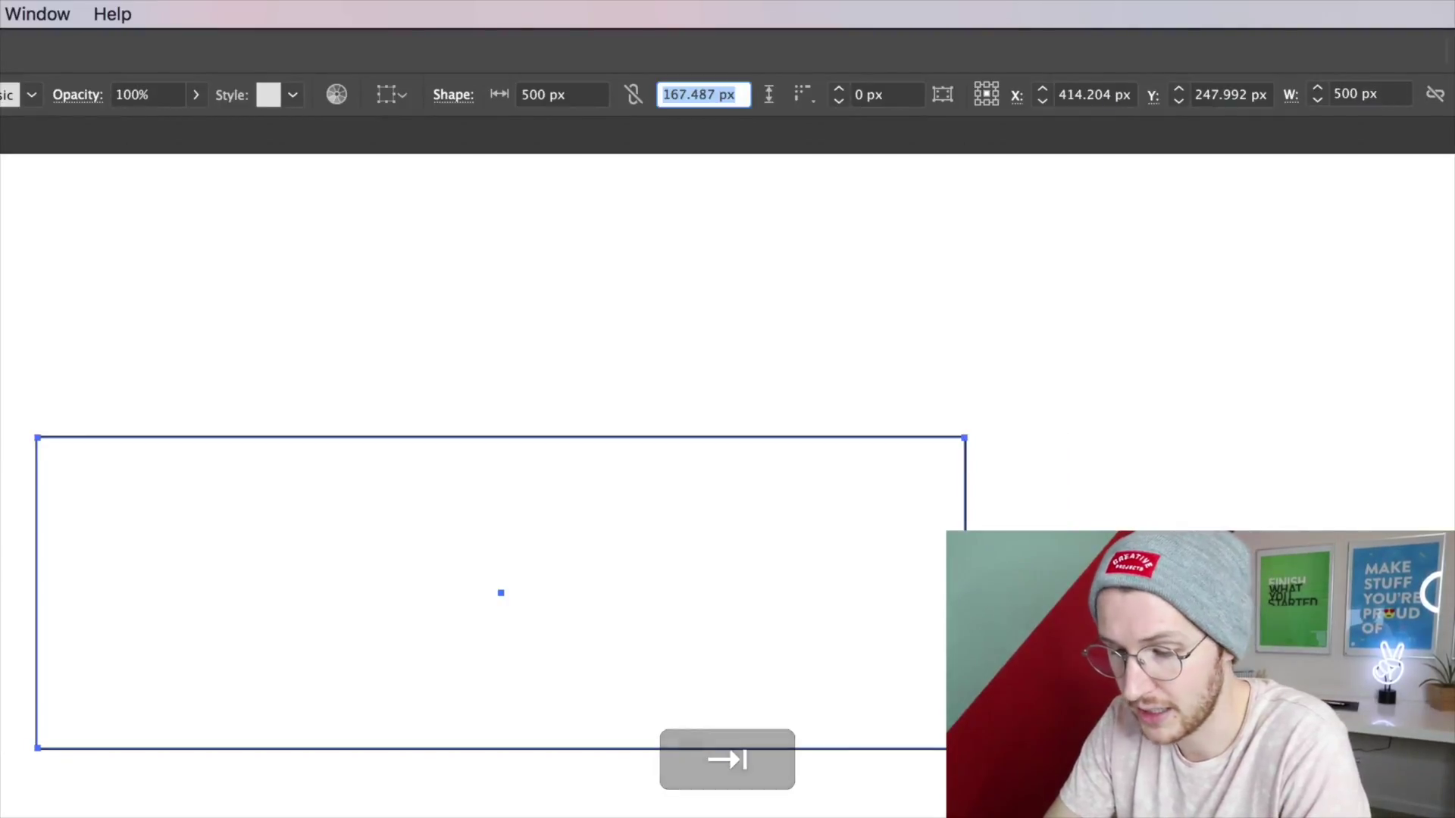
type("175")
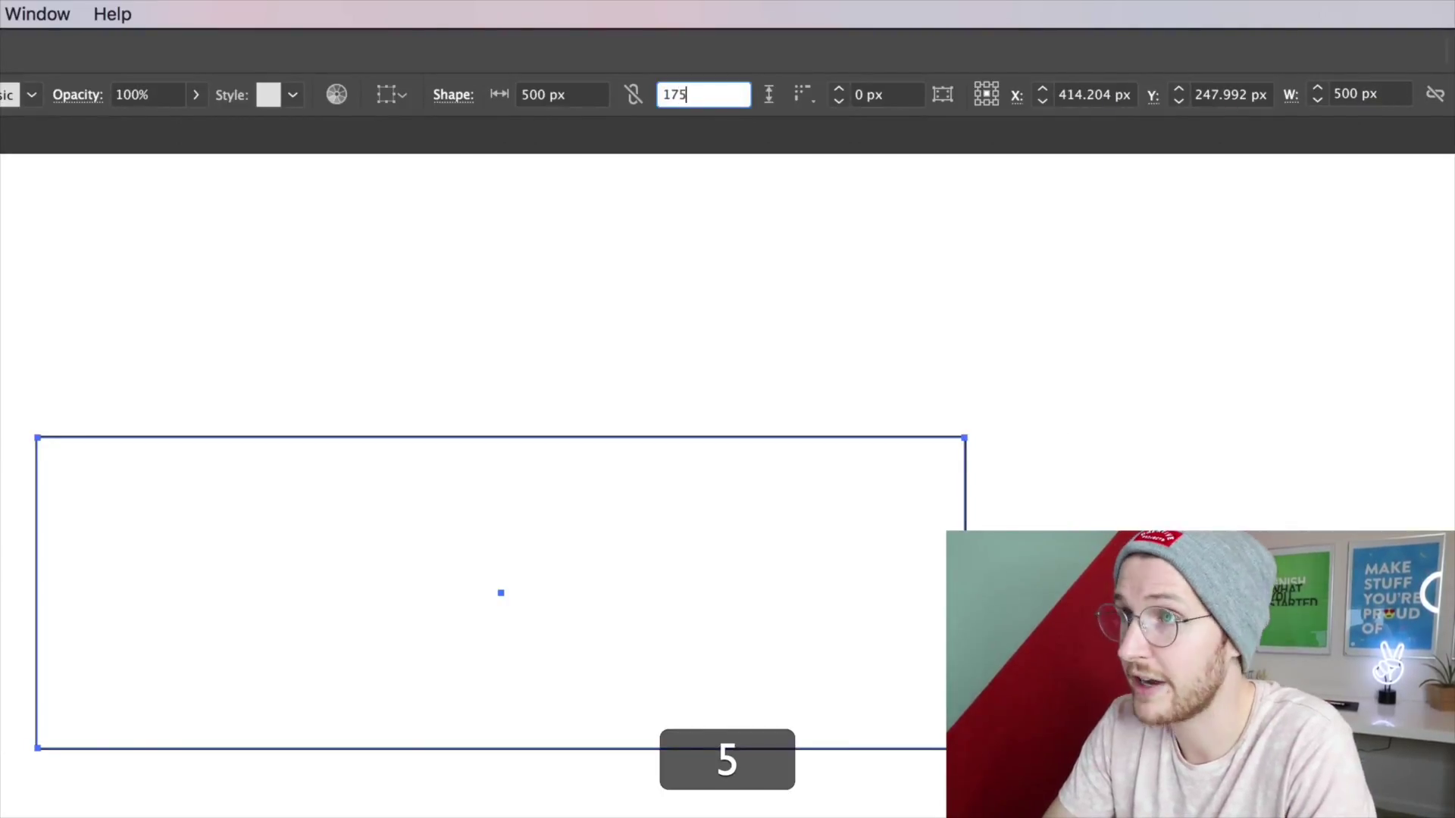
key("Return")
key("v")
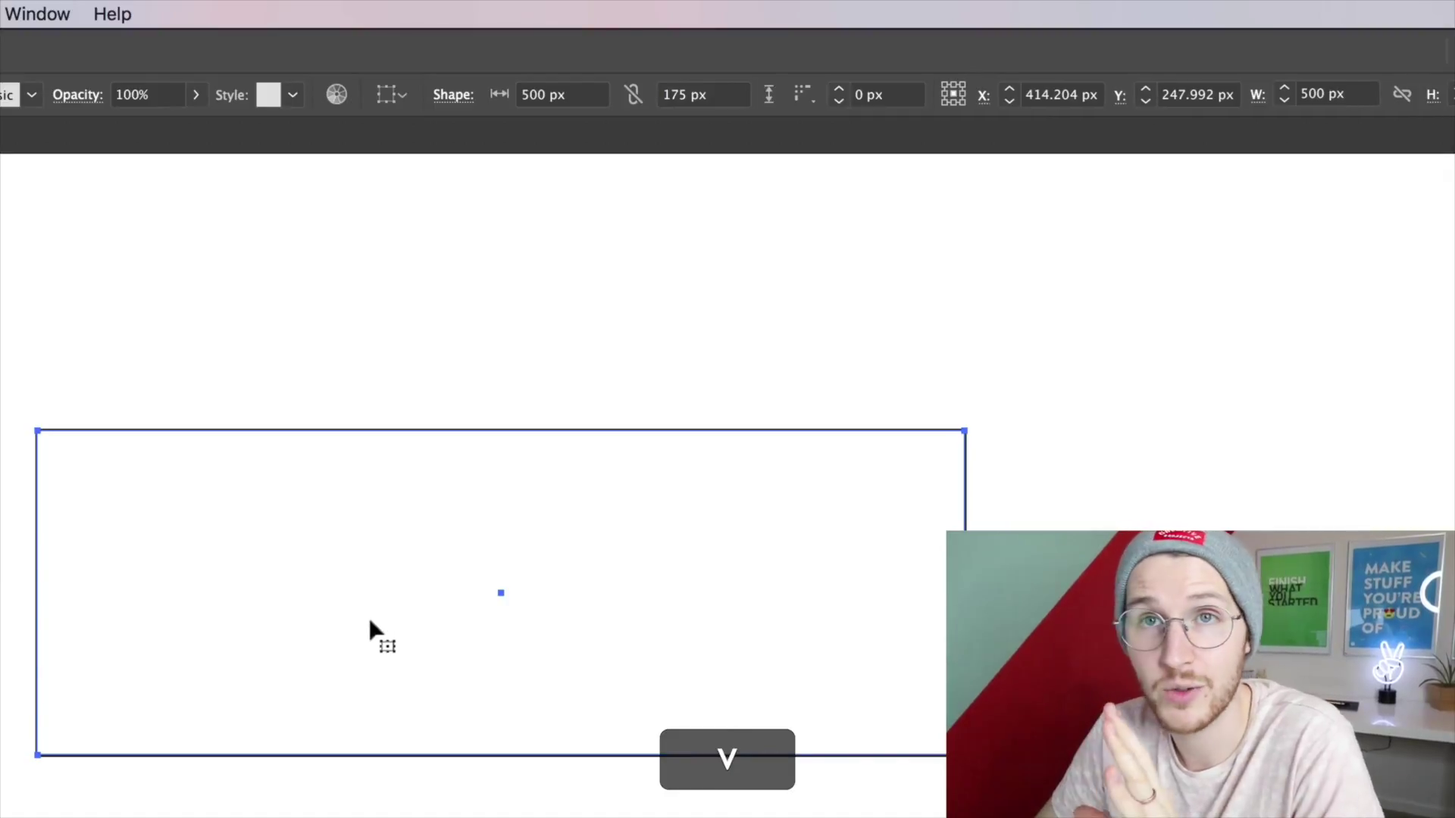
left_click_drag(366, 615, 353, 615)
key("BackSpace")
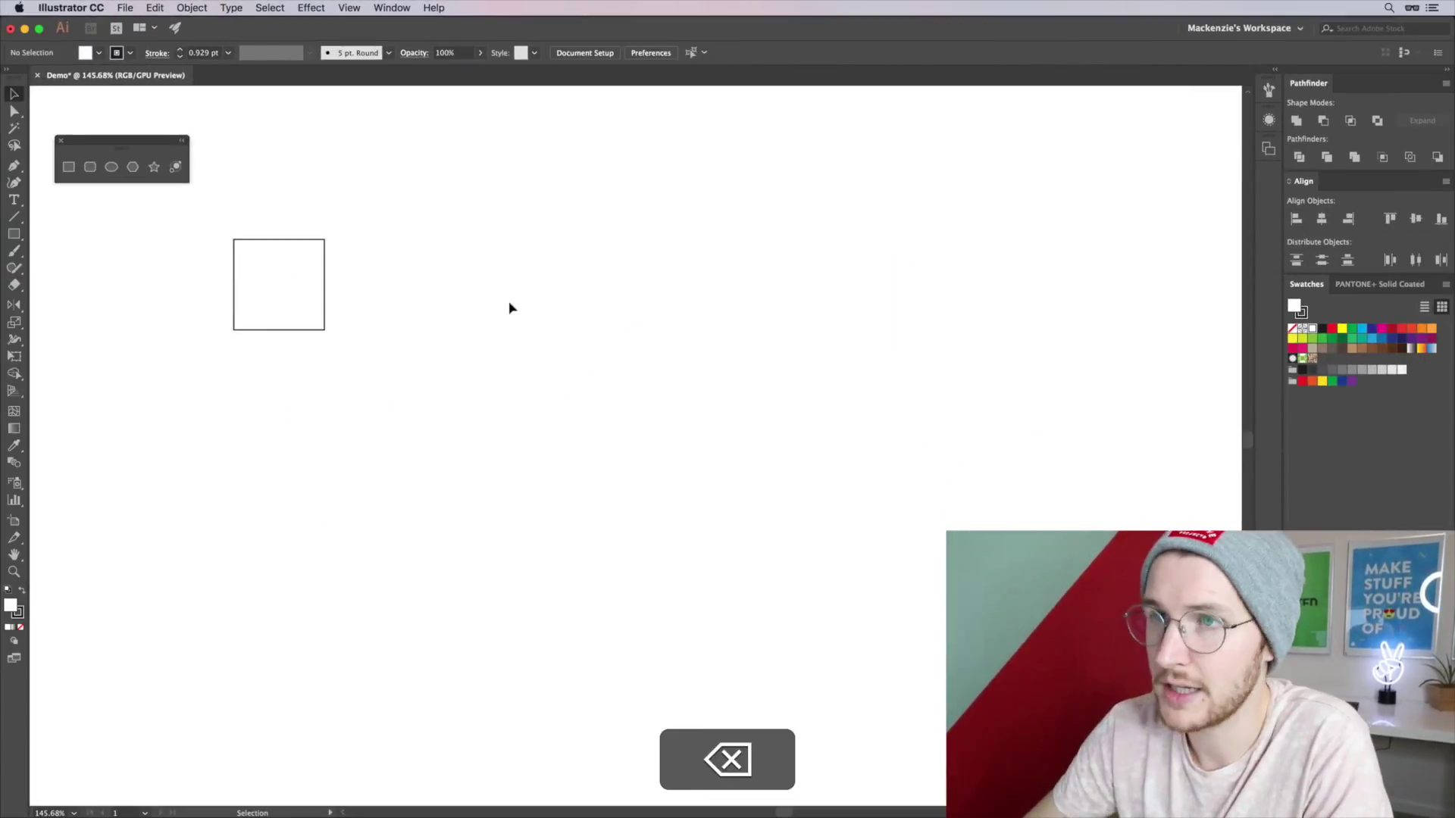
- Draw an 86.489 px rounded square with 12 px corners beside the square and reselect it
left_click(85, 169)
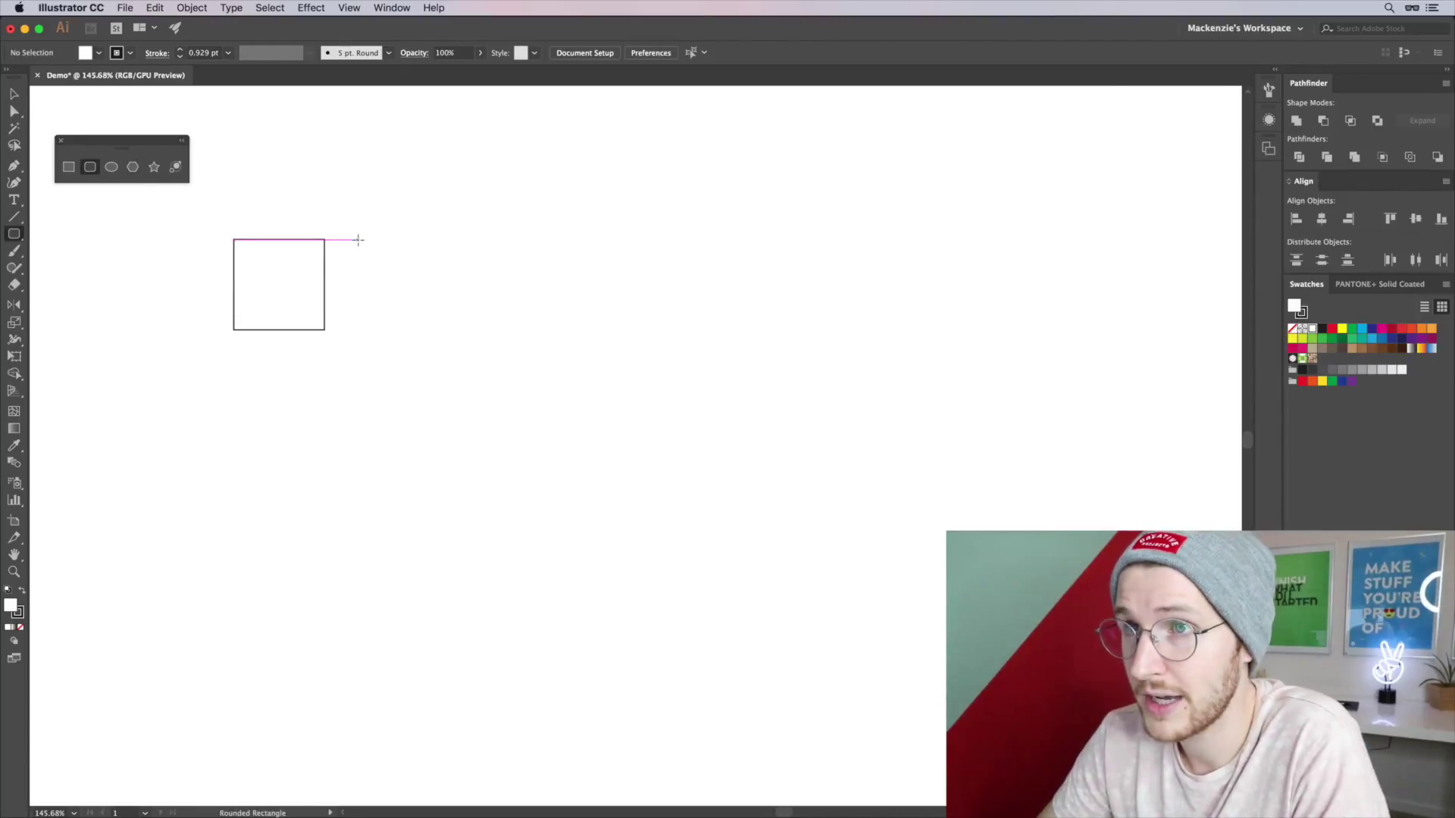
left_click_drag(358, 240, 738, 615)
scroll(448, 331, "up", 3)
key("space")
scroll(741, 617, "up", 3)
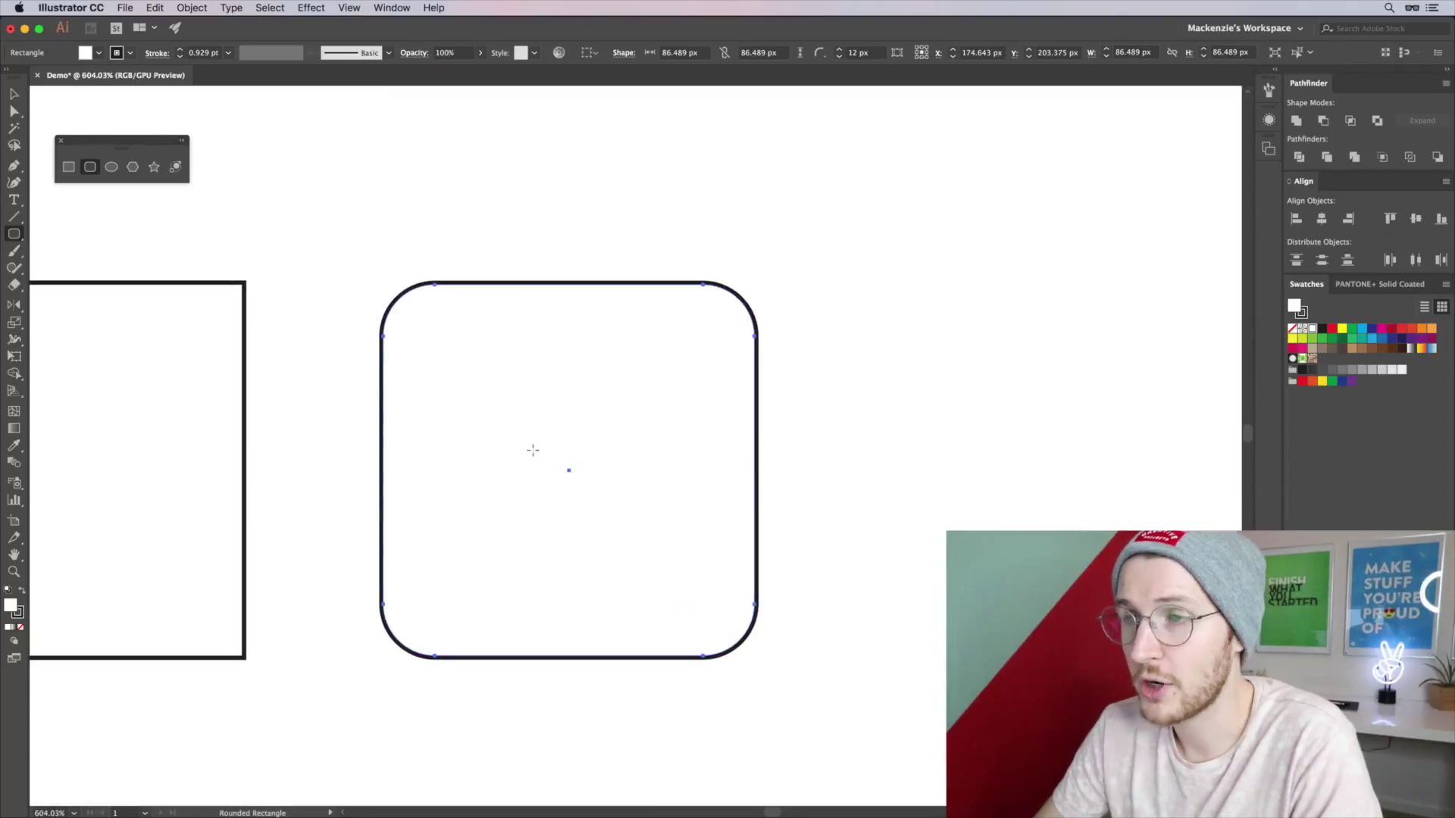
key("v")
left_click(809, 350)
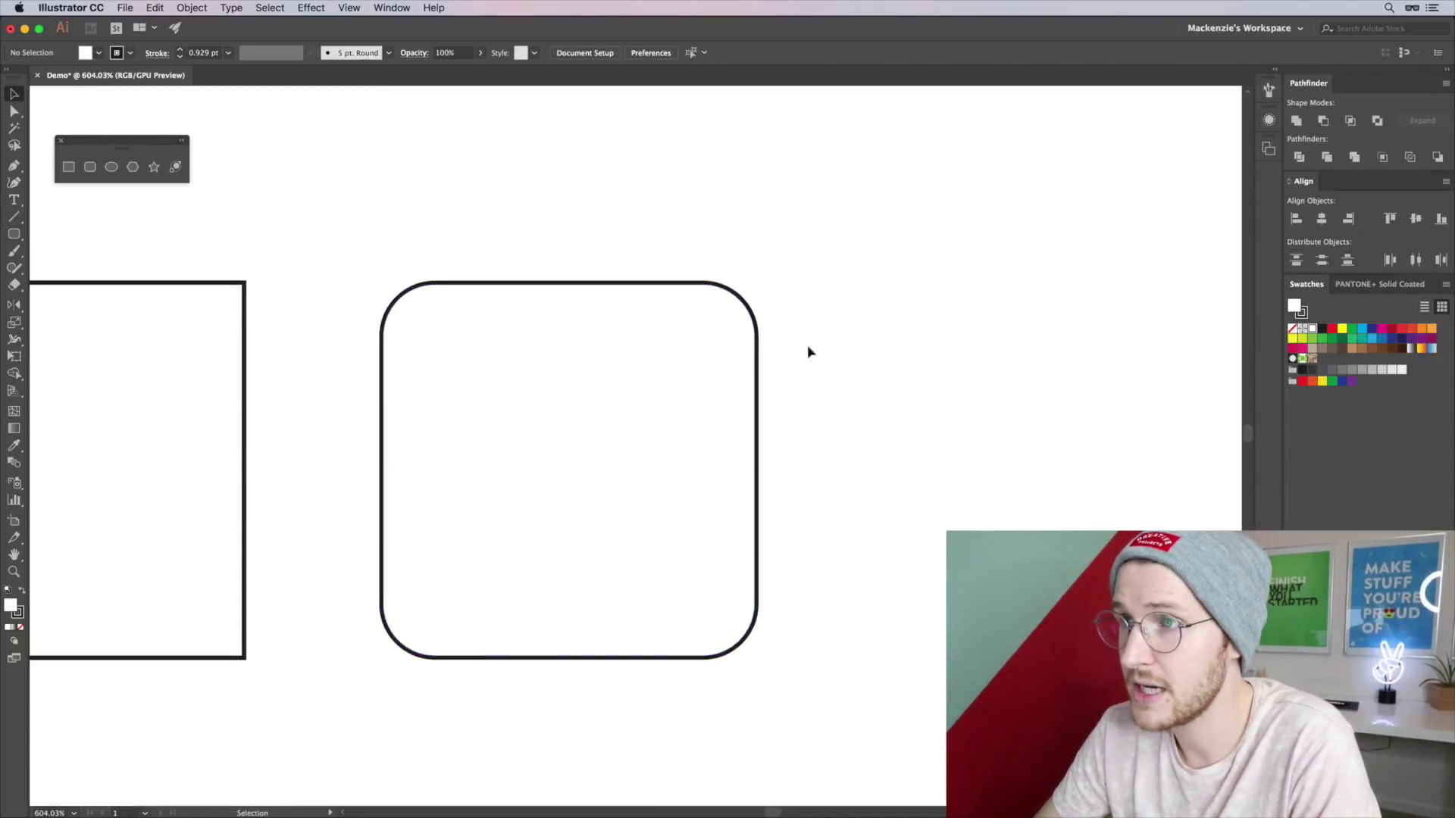
left_click(731, 351)
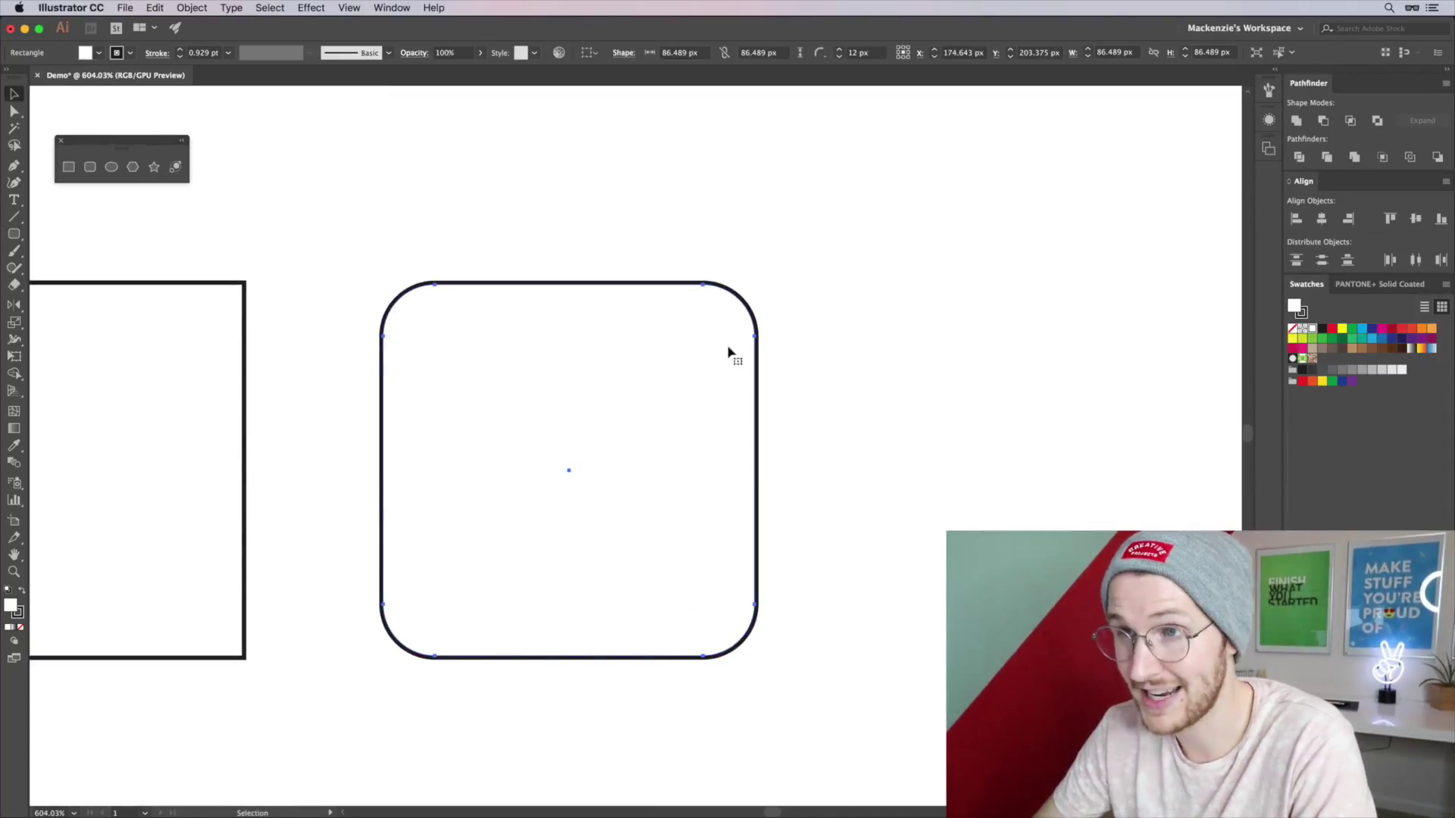
key("a")
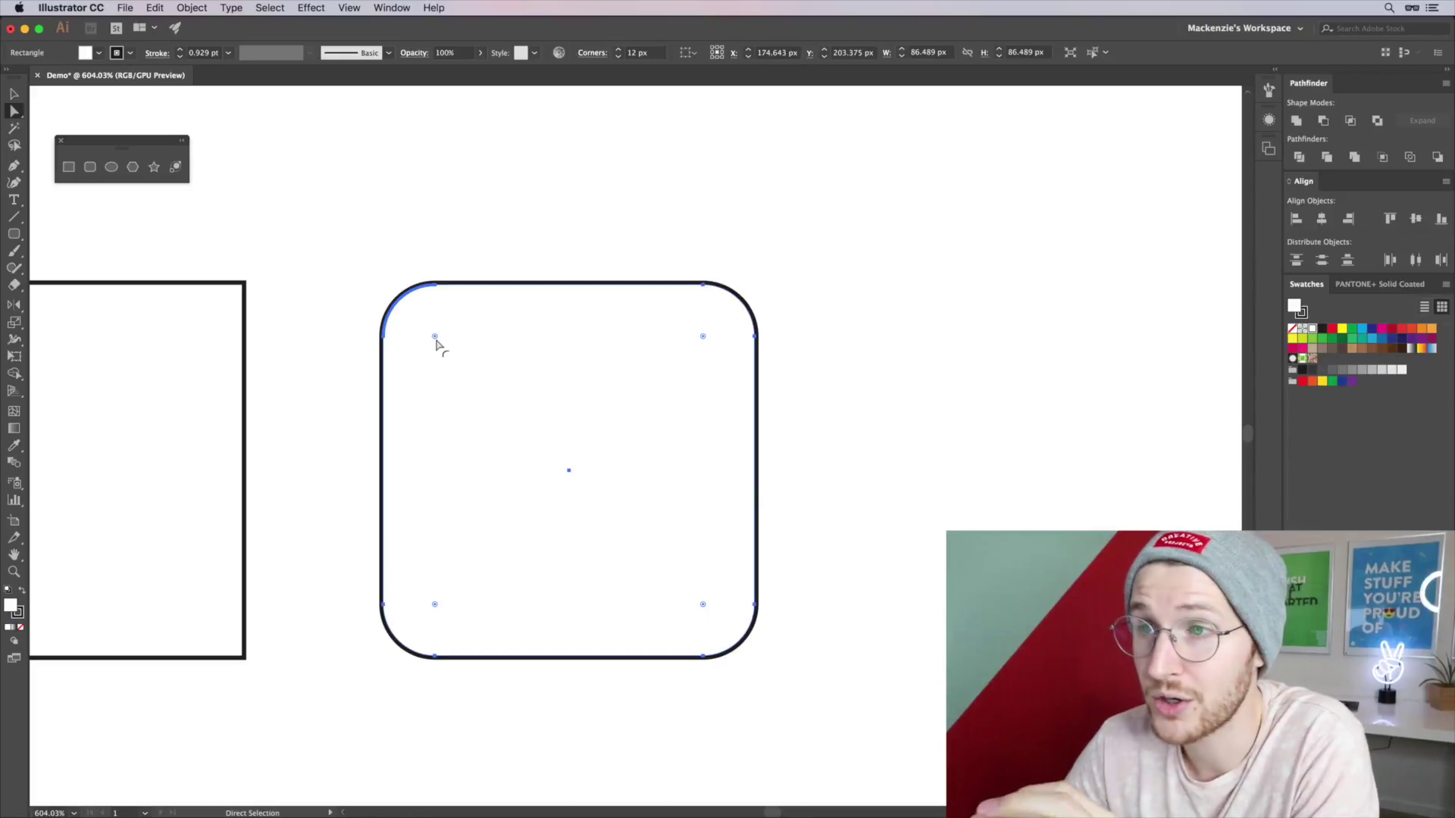
- Set all the rounded square's corners to 4 px
mouse_move(435, 339)
left_mouse_down()
mouse_move(406, 298)
mouse_move(452, 338)
mouse_move(437, 353)
mouse_move(406, 307)
mouse_move(580, 426)
mouse_move(419, 324)
left_mouse_up()
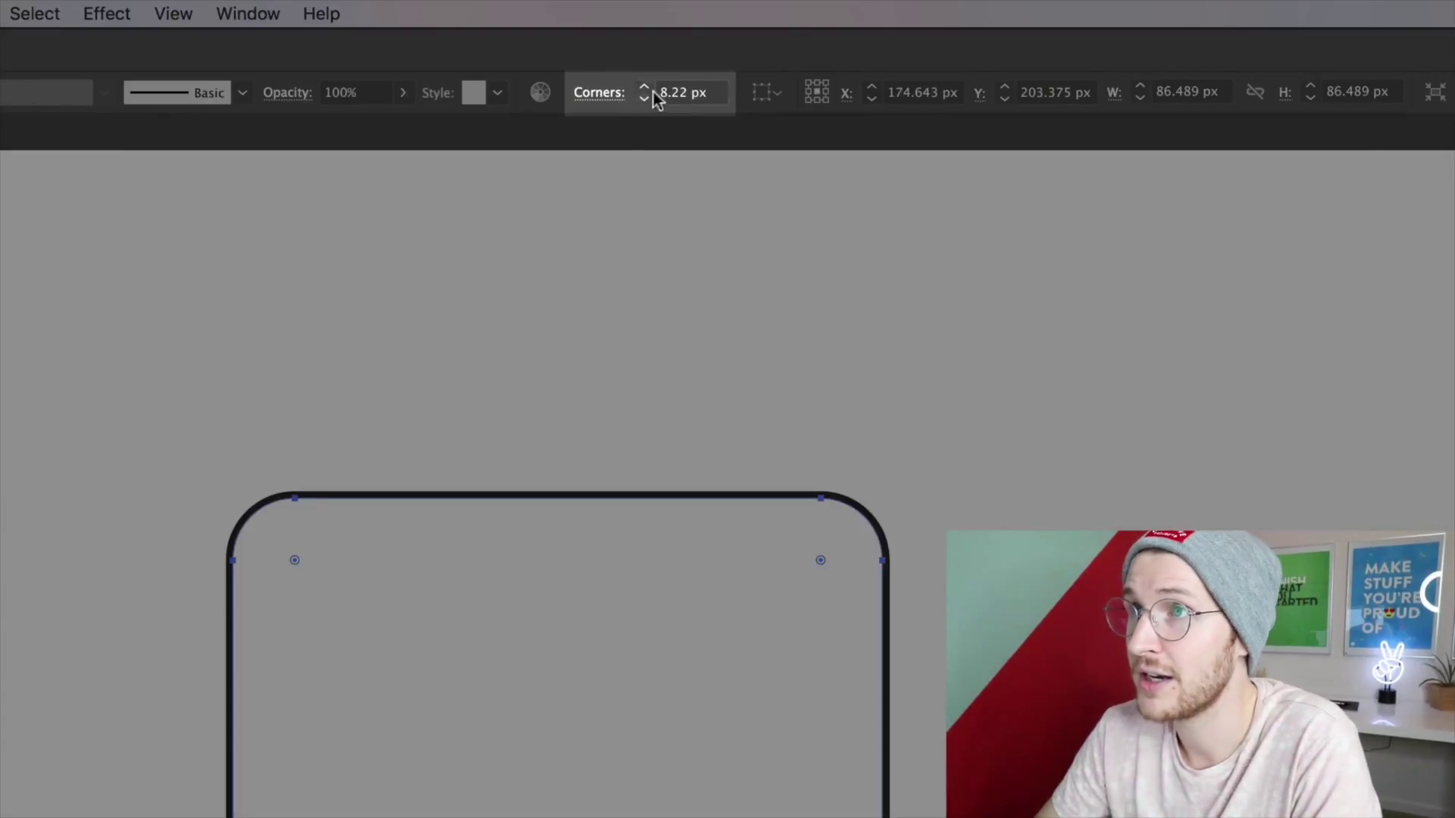
left_click(681, 93)
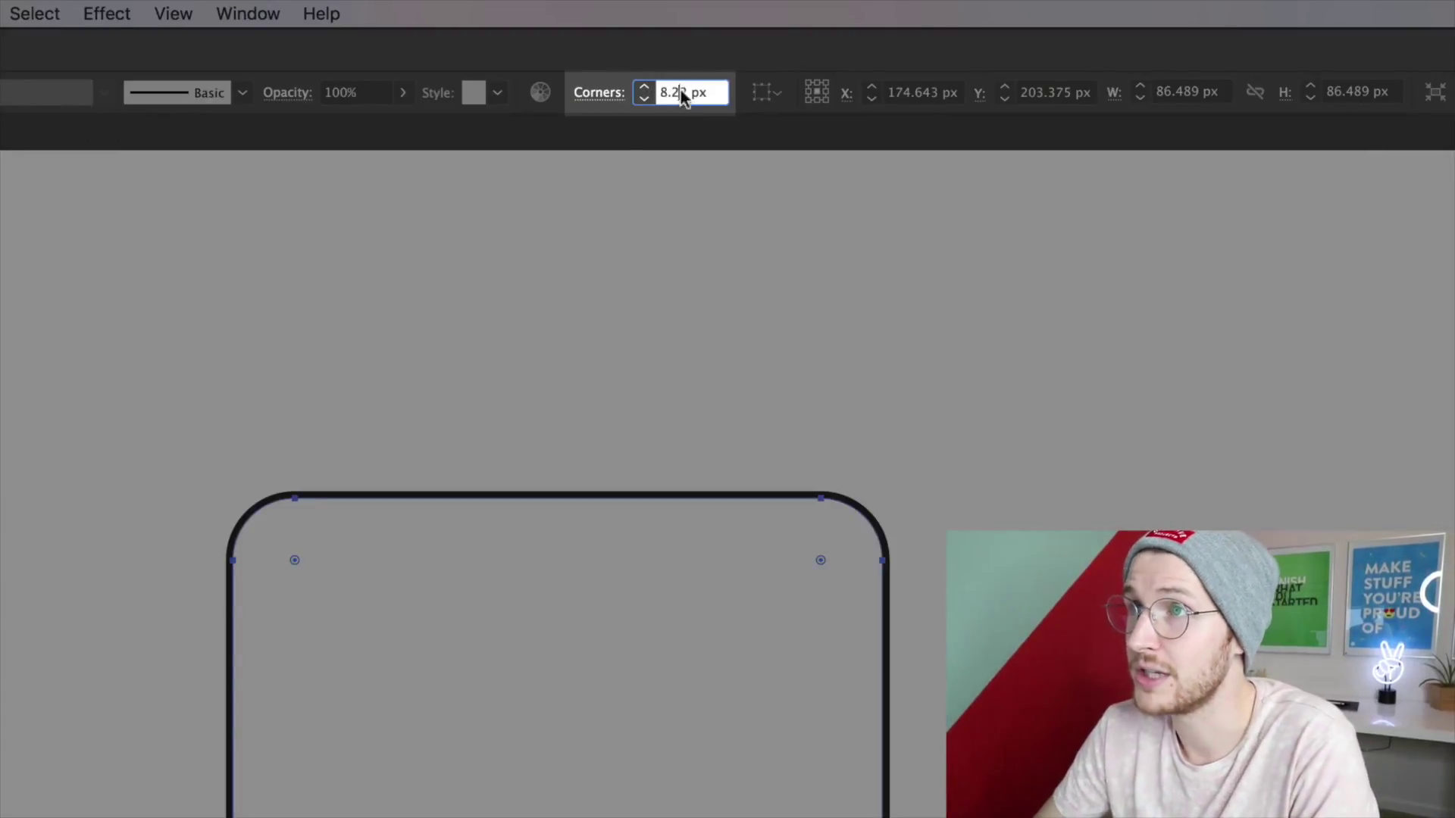
key("super+a")
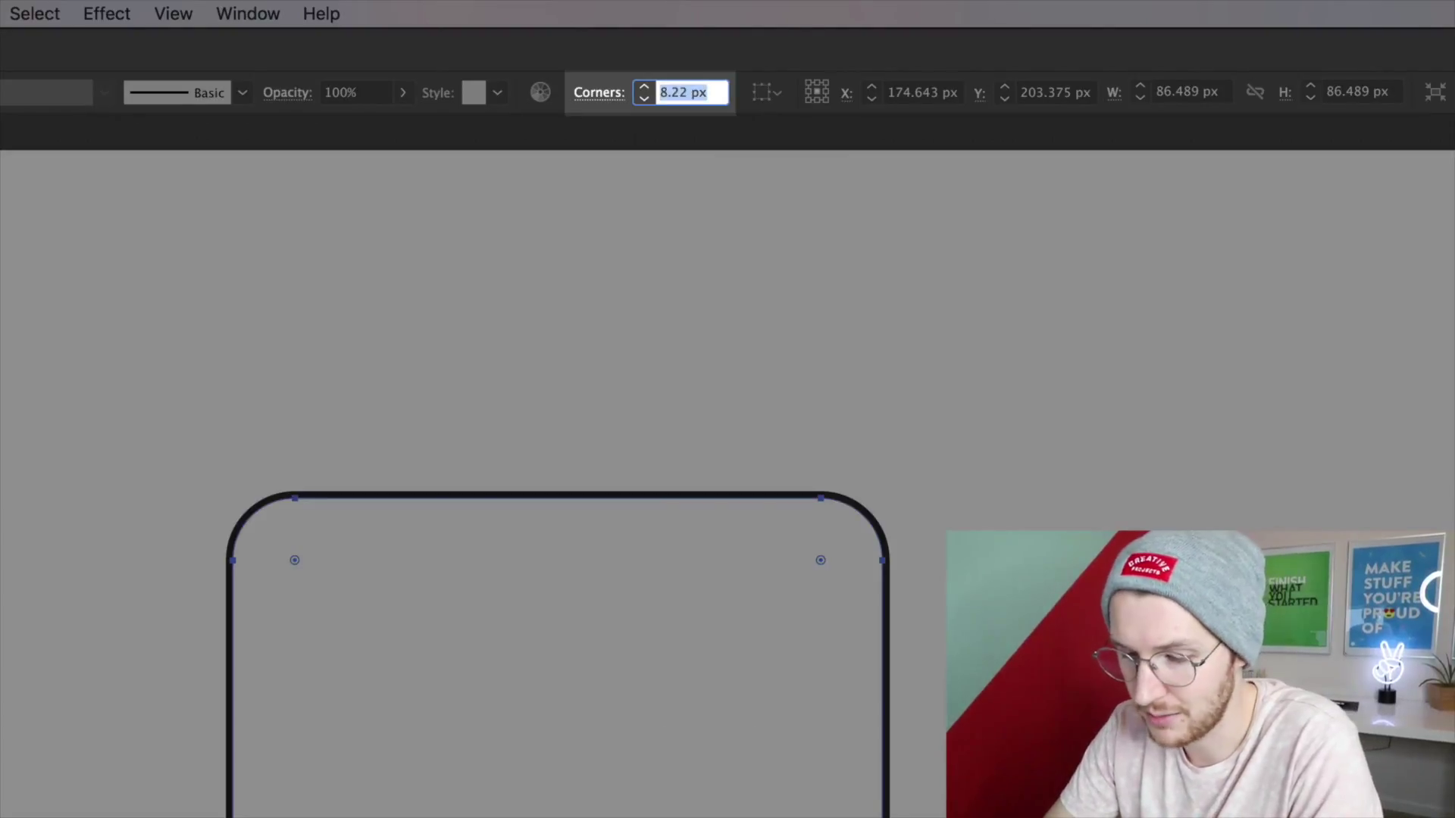
type("4")
key("Return")
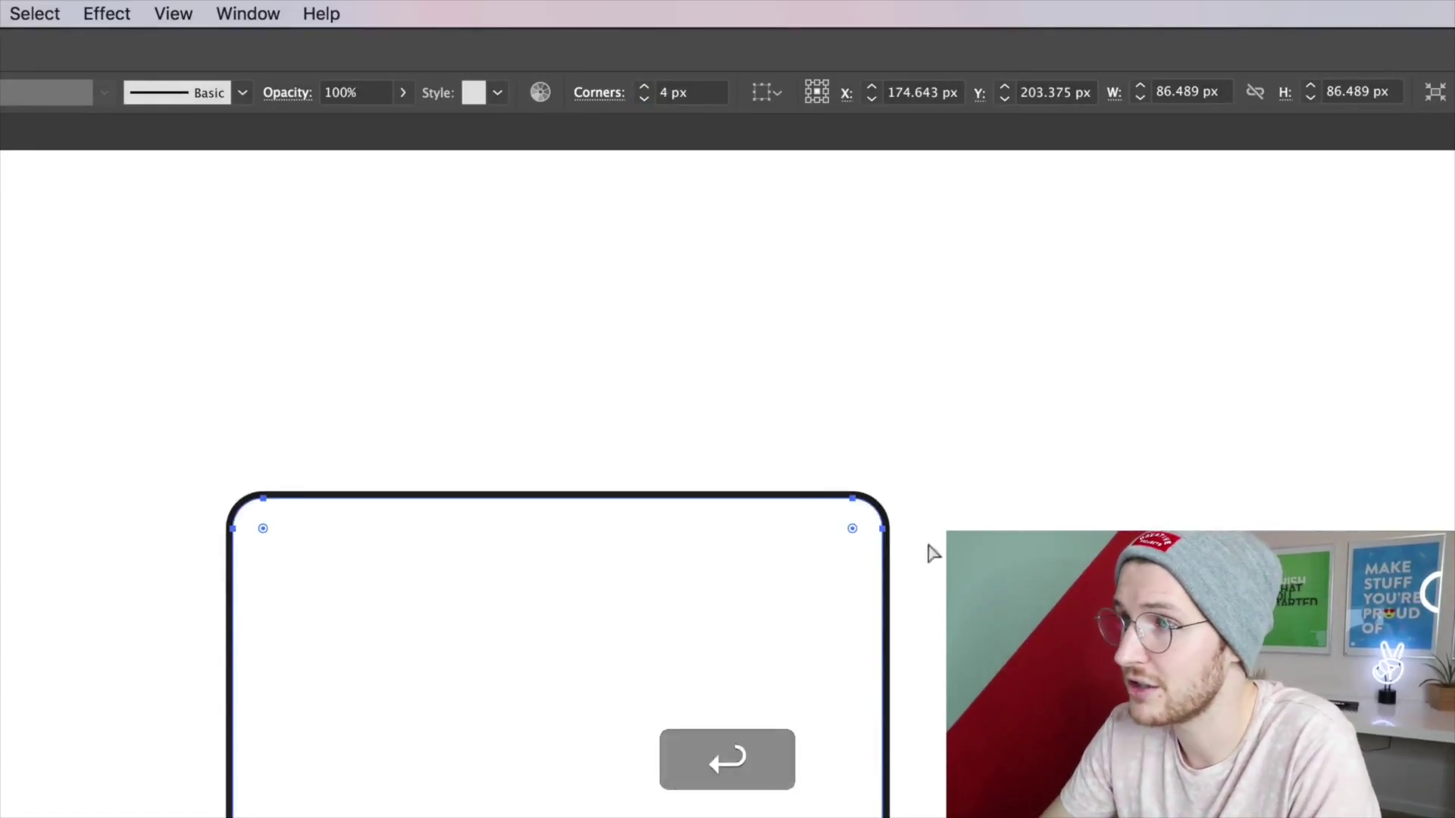
left_click(939, 595)
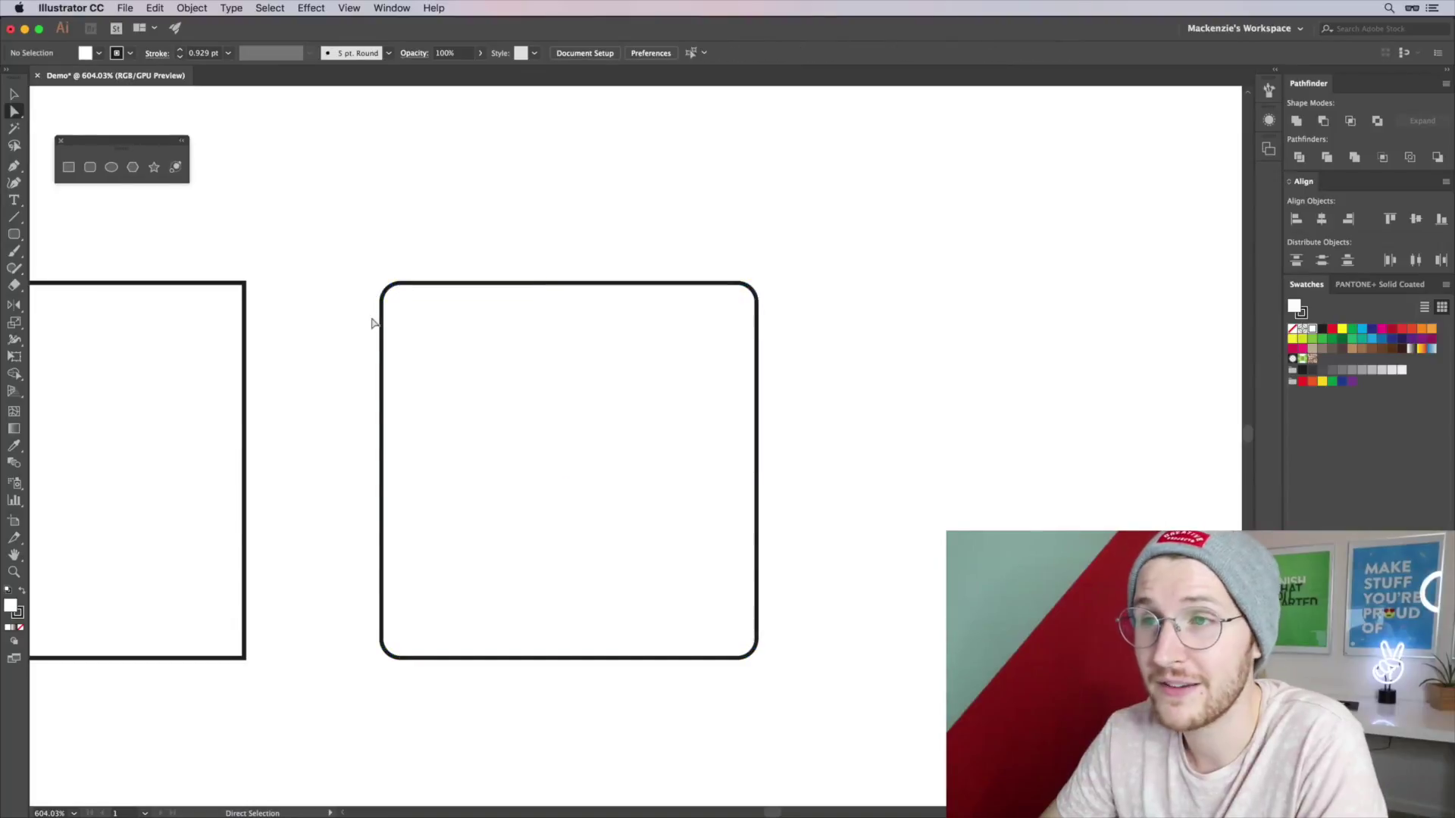
- Round the top-left and bottom-right corners to about 45 px, forming a leaf
key("a")
left_click(382, 301)
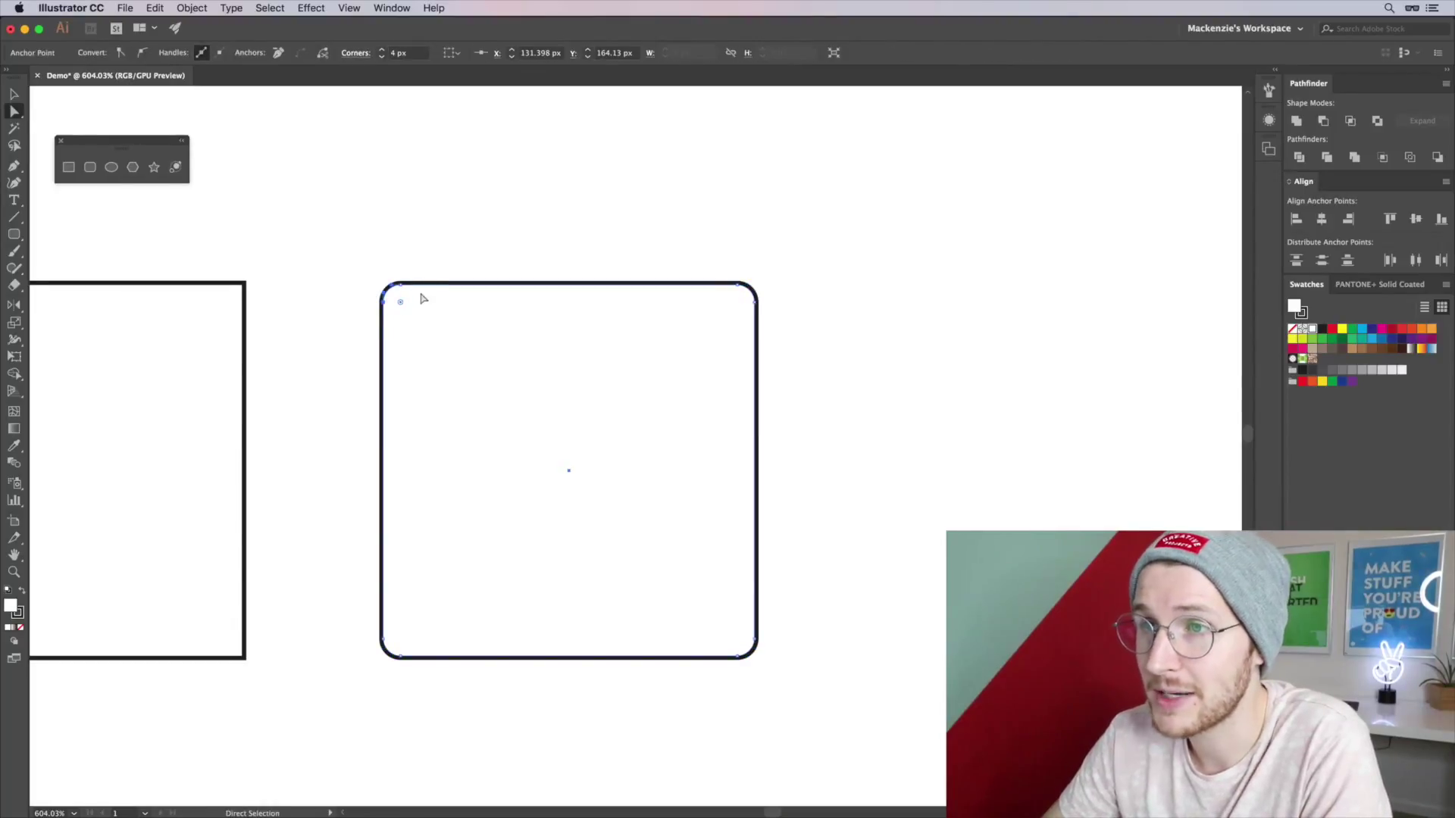
left_click_drag(403, 304, 500, 387)
key("super+z")
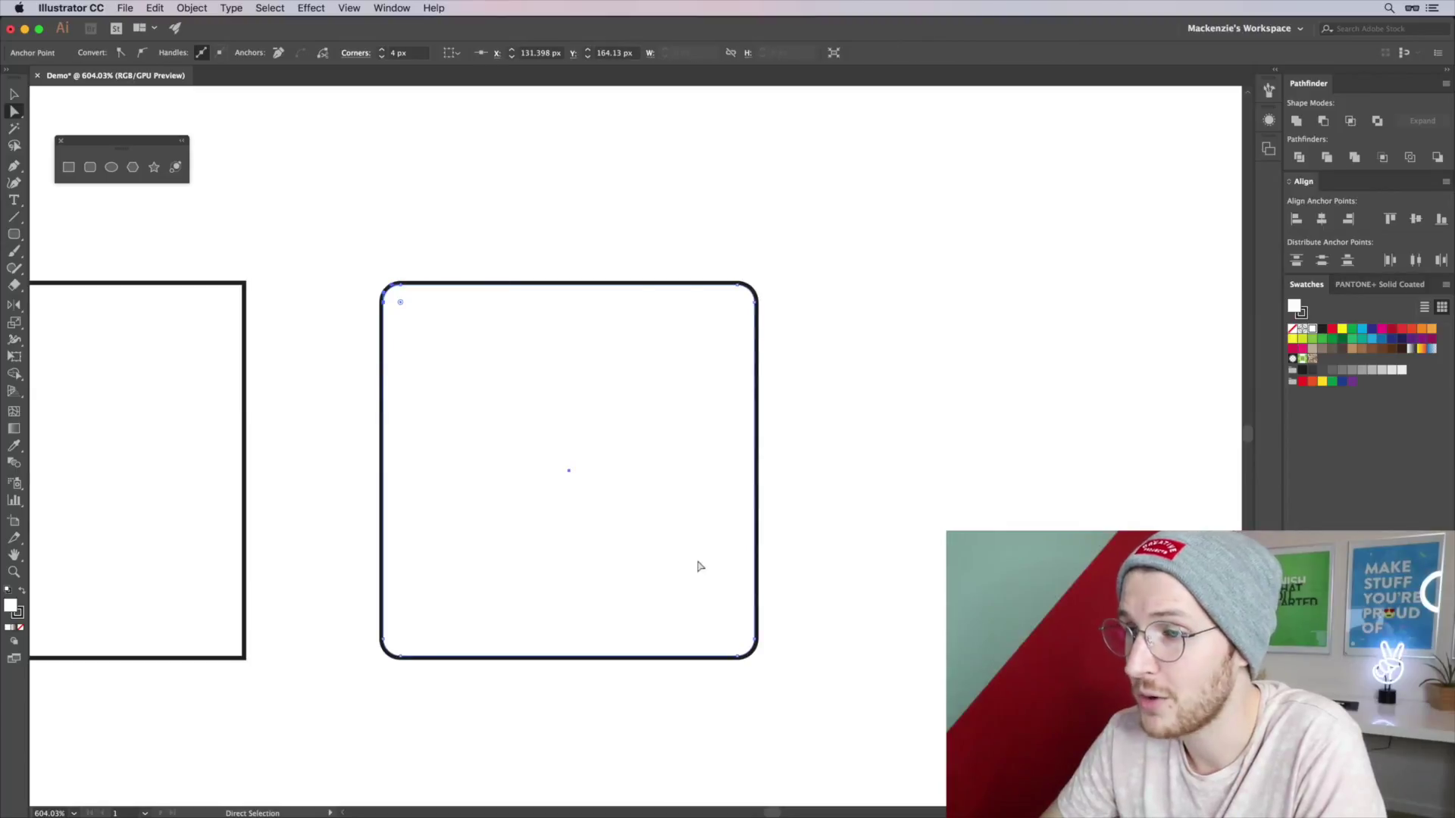
key("shift")
left_click(739, 658, "shift")
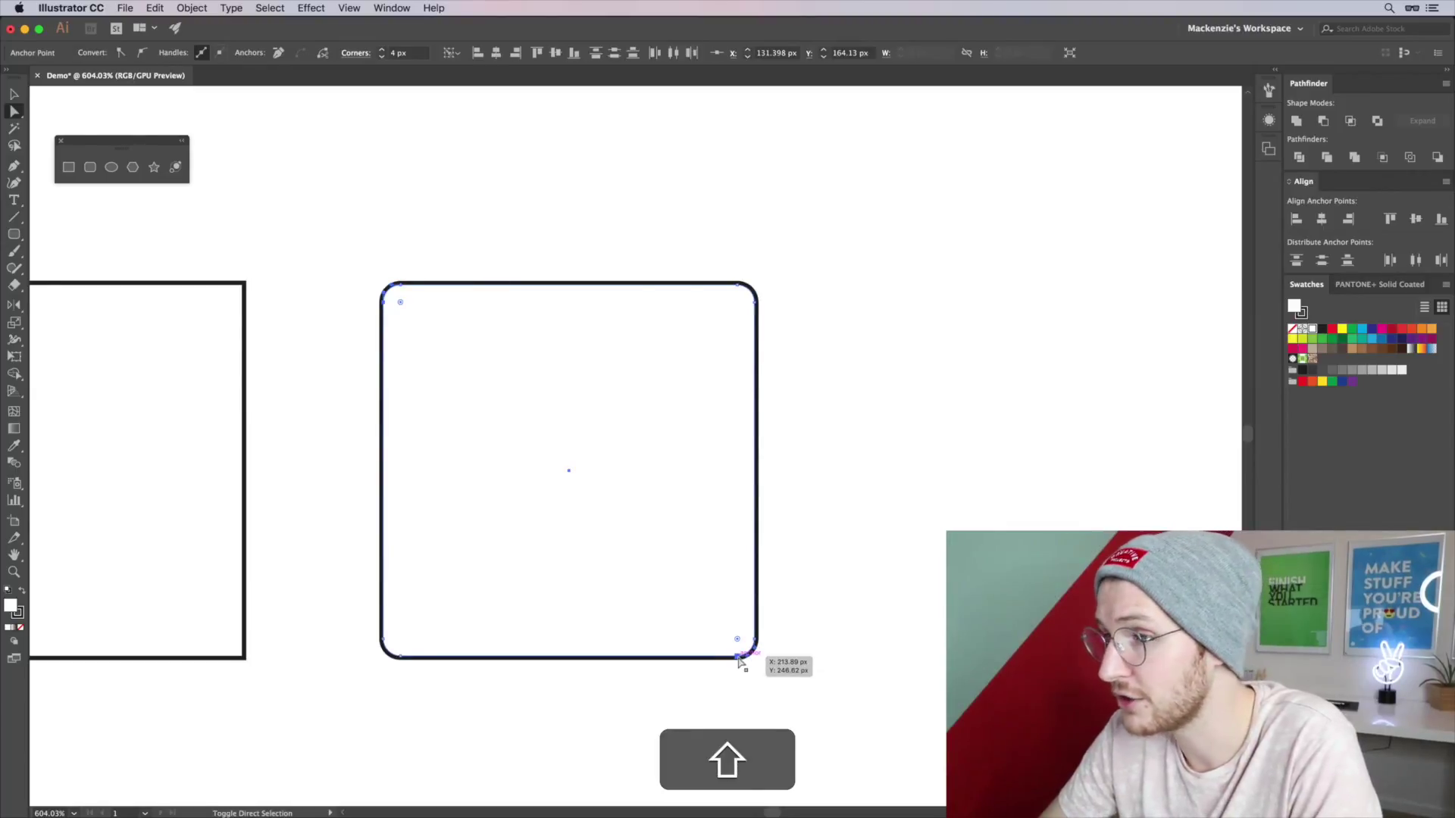
left_click_drag(733, 640, 549, 471)
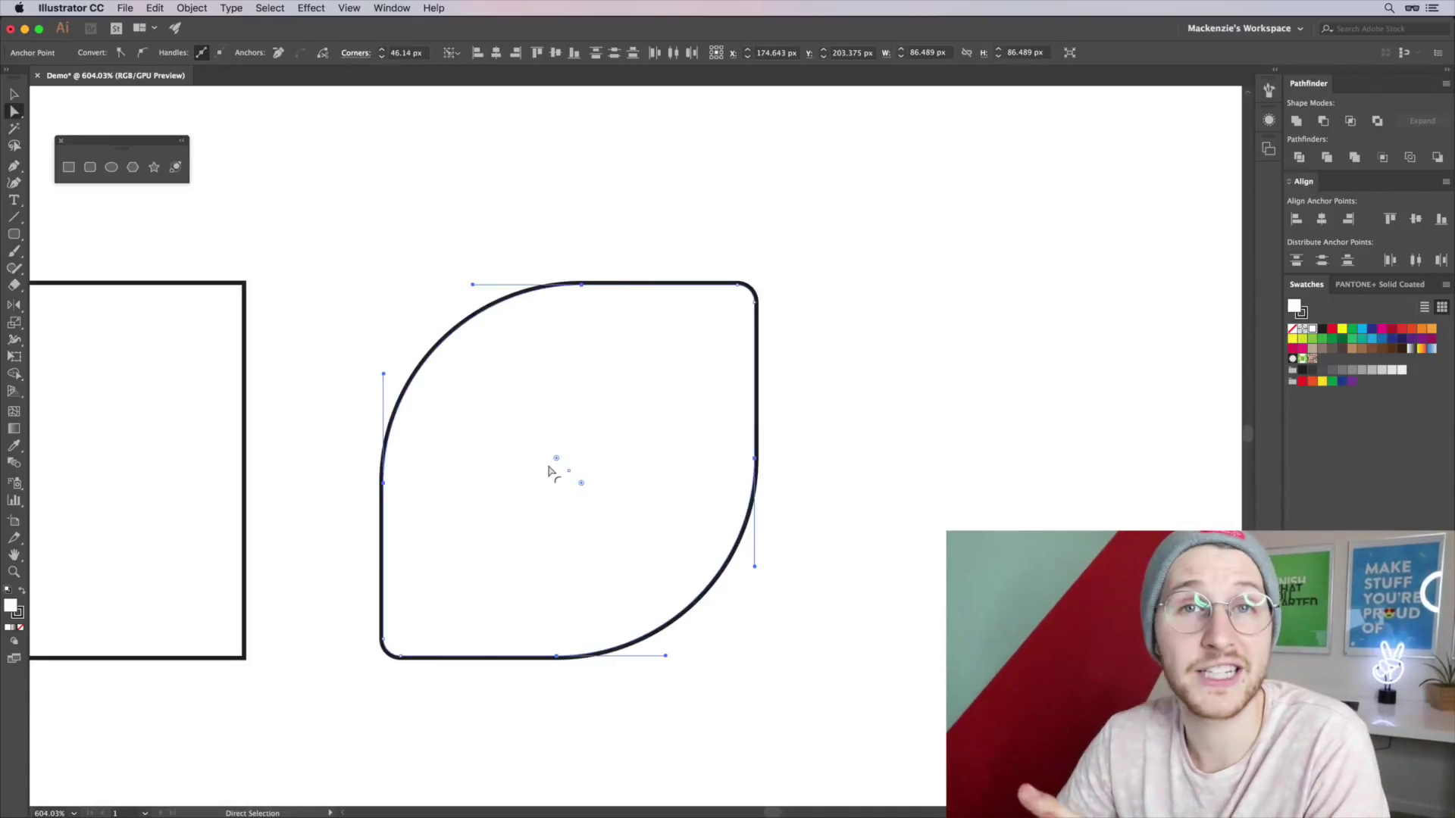
left_click(831, 399)
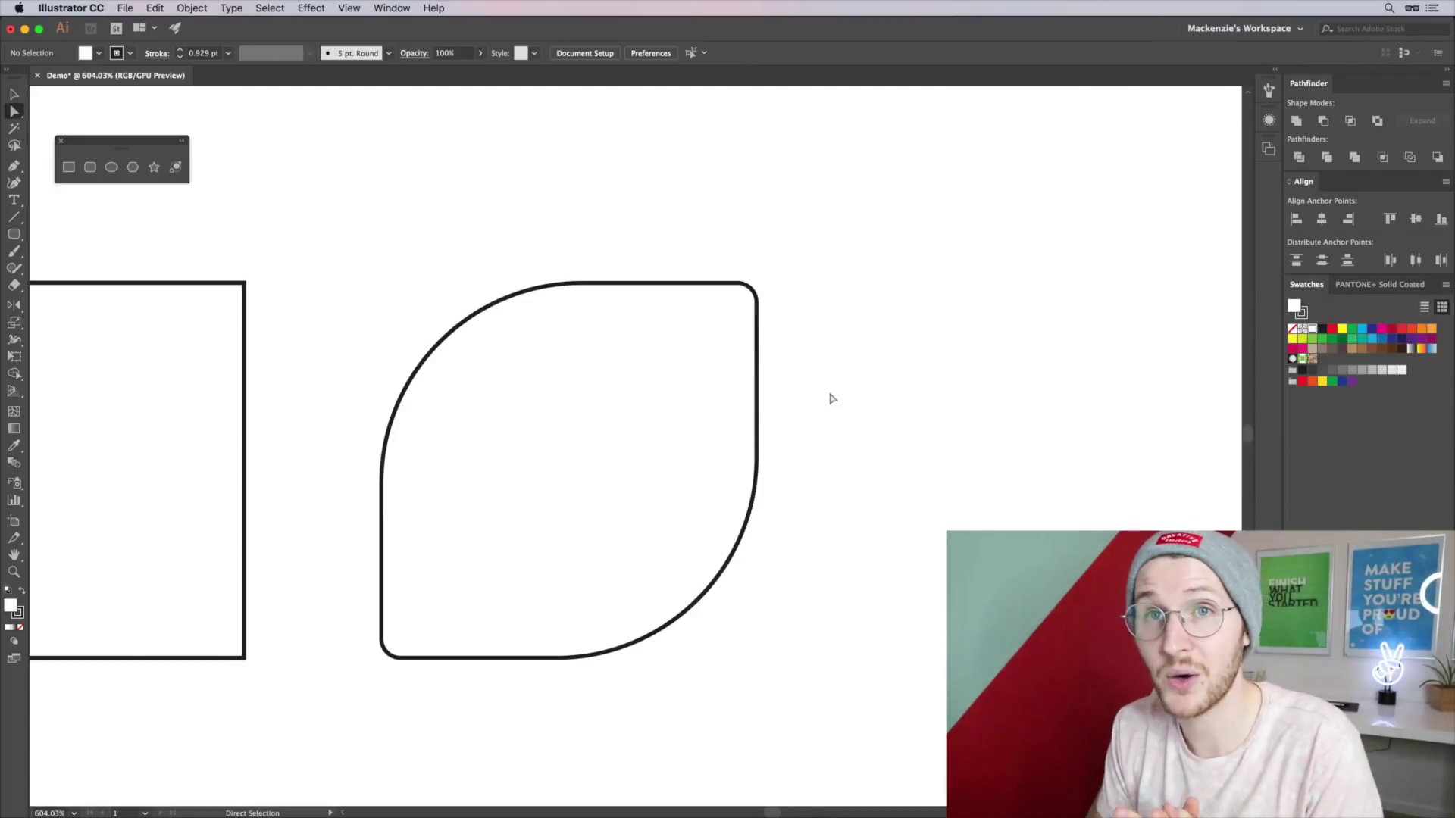
- Pan to free space and draw an 88.9 px circle right of the leaf
left_click_drag(831, 400, 510, 305)
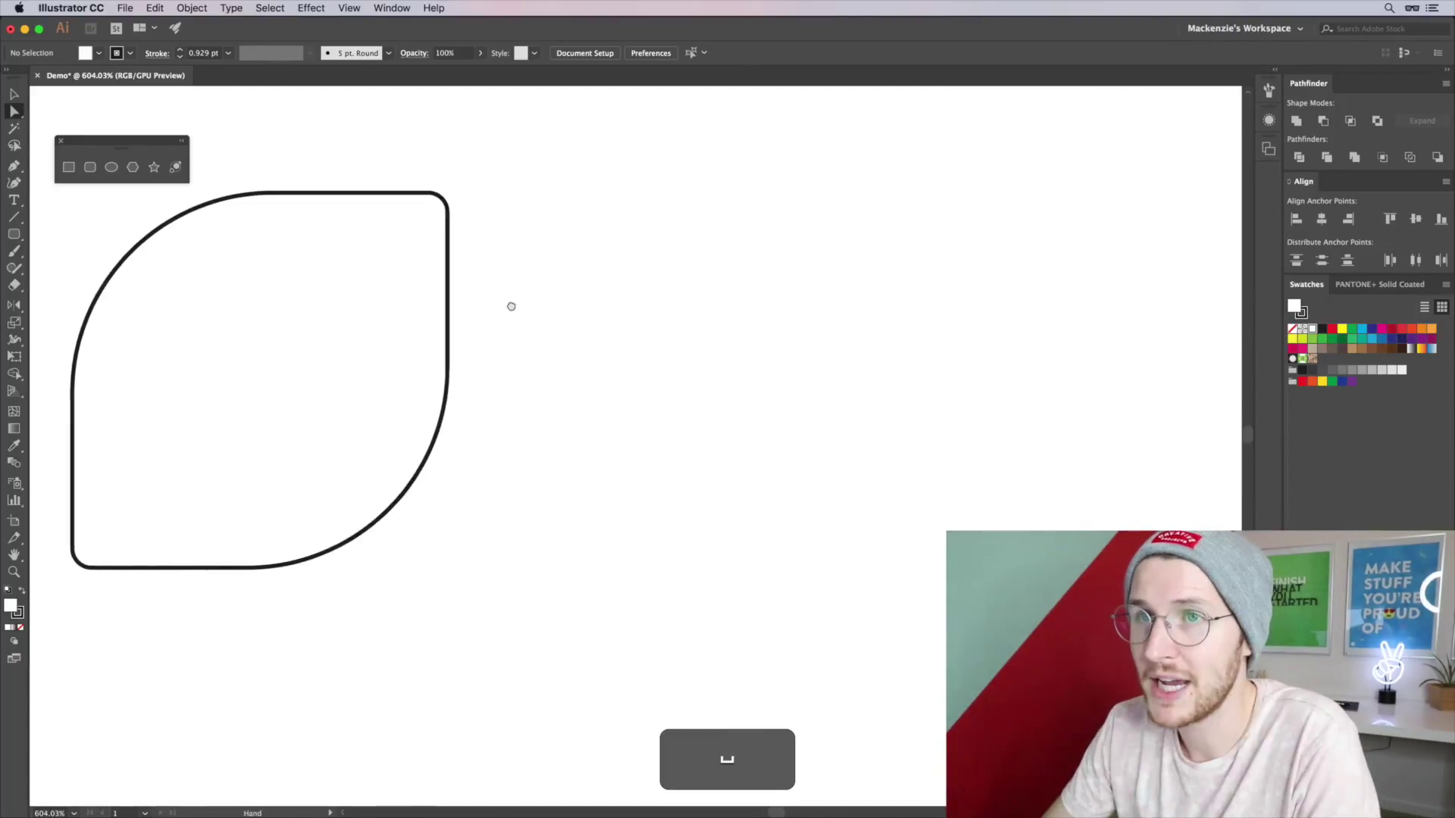
left_click(111, 167)
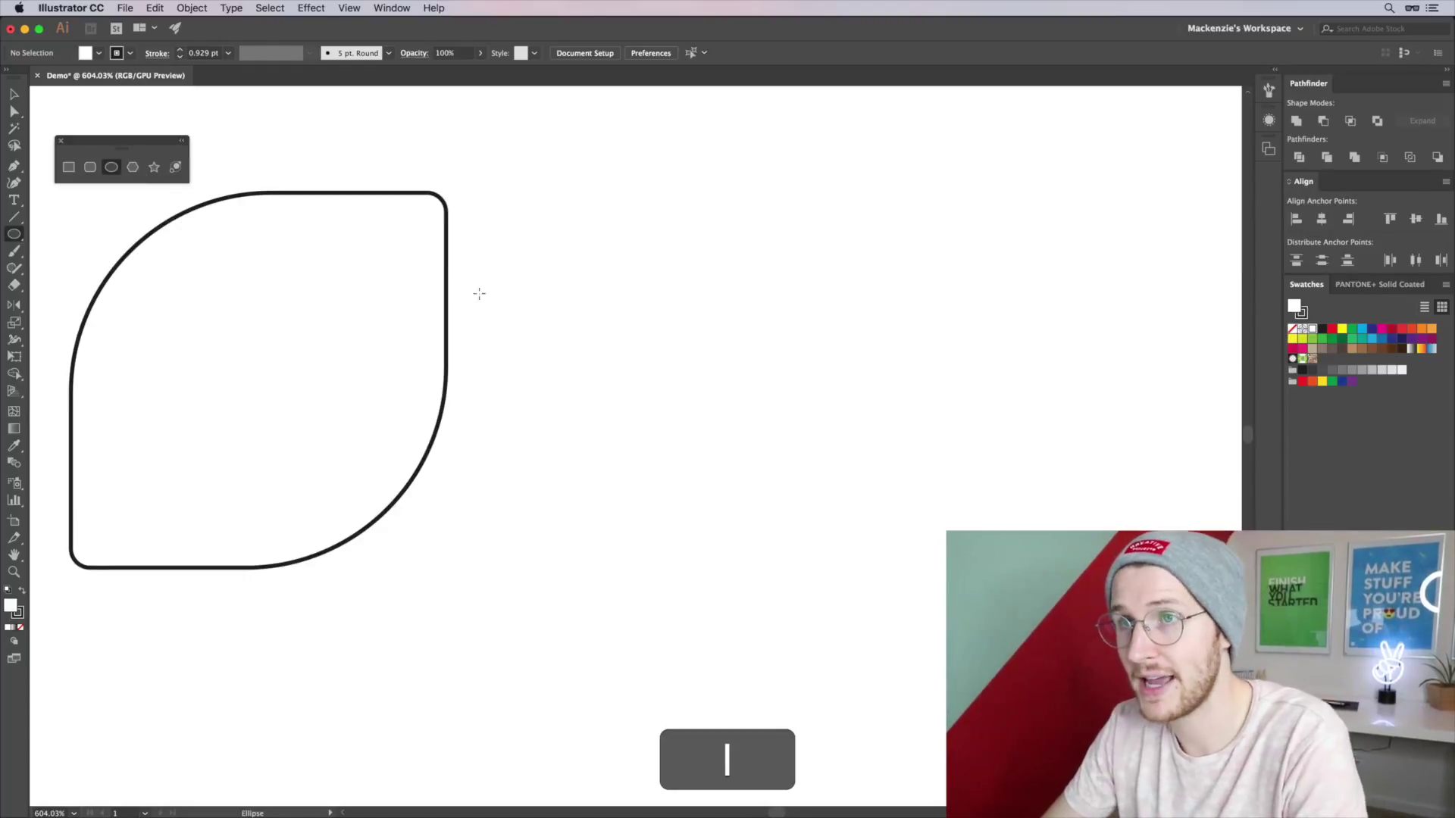
left_click_drag(528, 189, 932, 510)
- Draw a test hexagon with the Polygon tool, then undo it
scroll(395, 312, "down", 3)
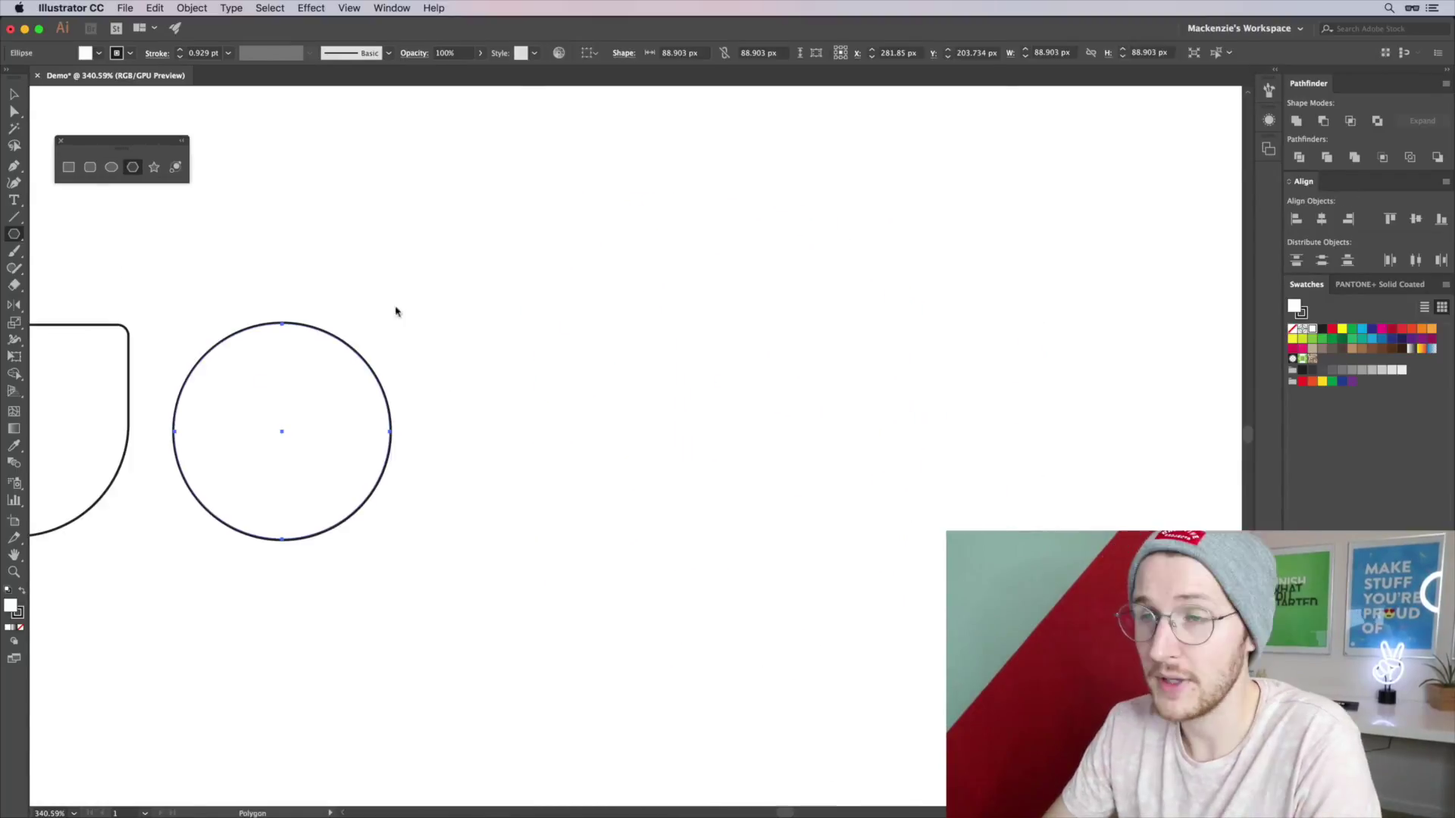
left_click(489, 324)
left_click(690, 452)
left_click_drag(496, 331, 635, 400)
key("super+z")
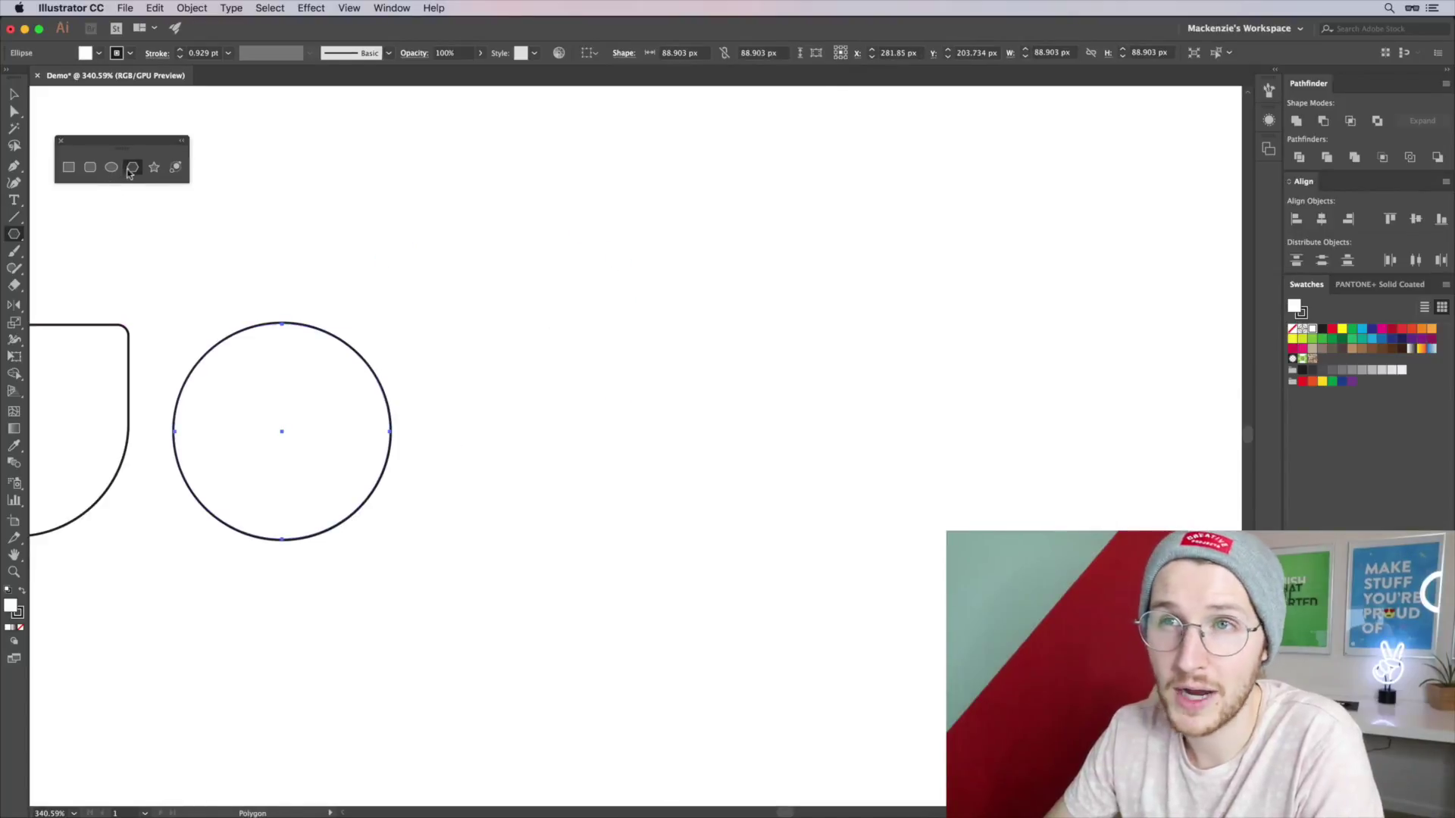
- Open and cancel the Polygon and Ellipse settings dialogs, then begin dragging a polygon
left_click(639, 358)
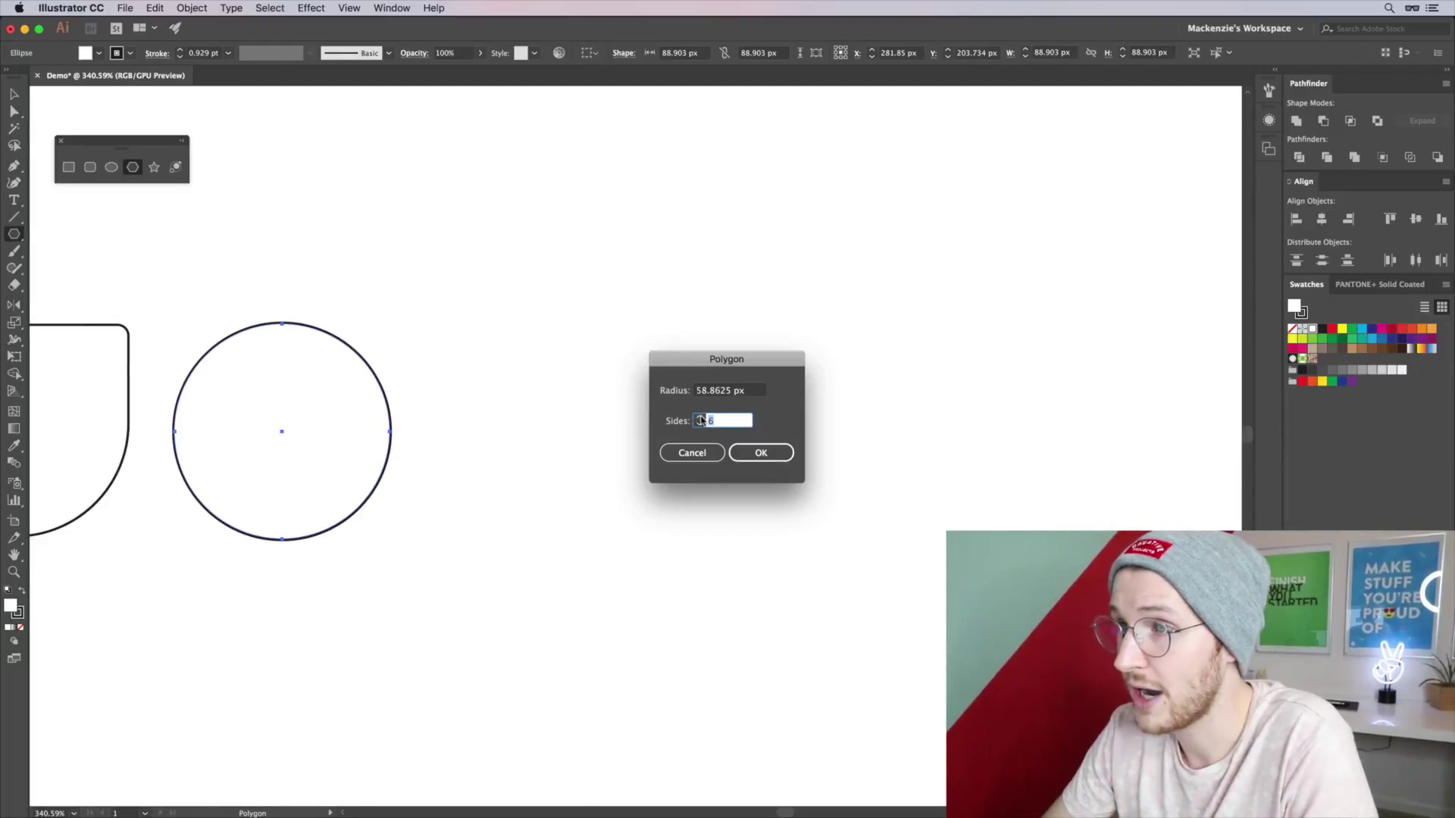
left_click(684, 453)
left_click(112, 168)
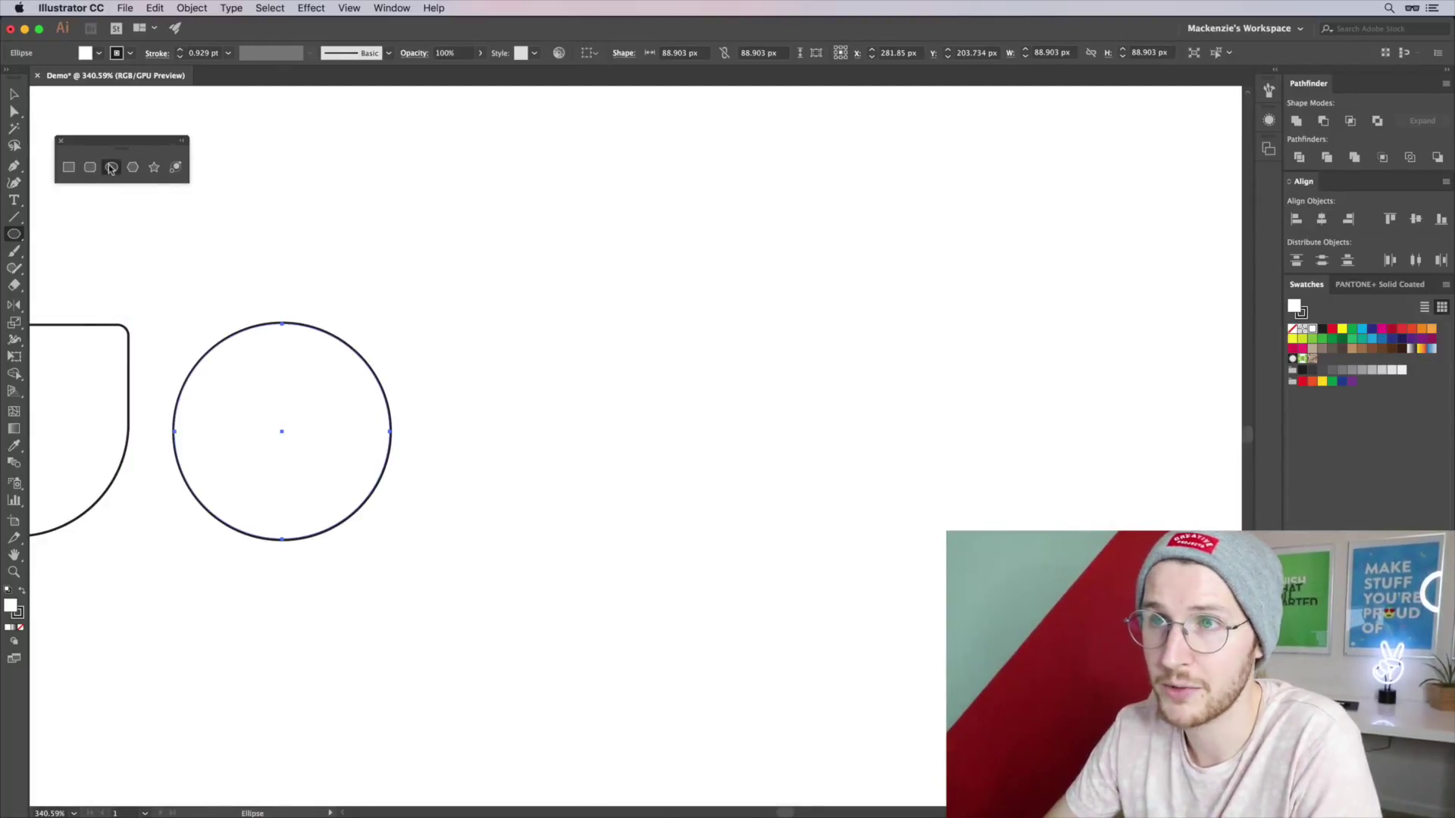
left_click(463, 326)
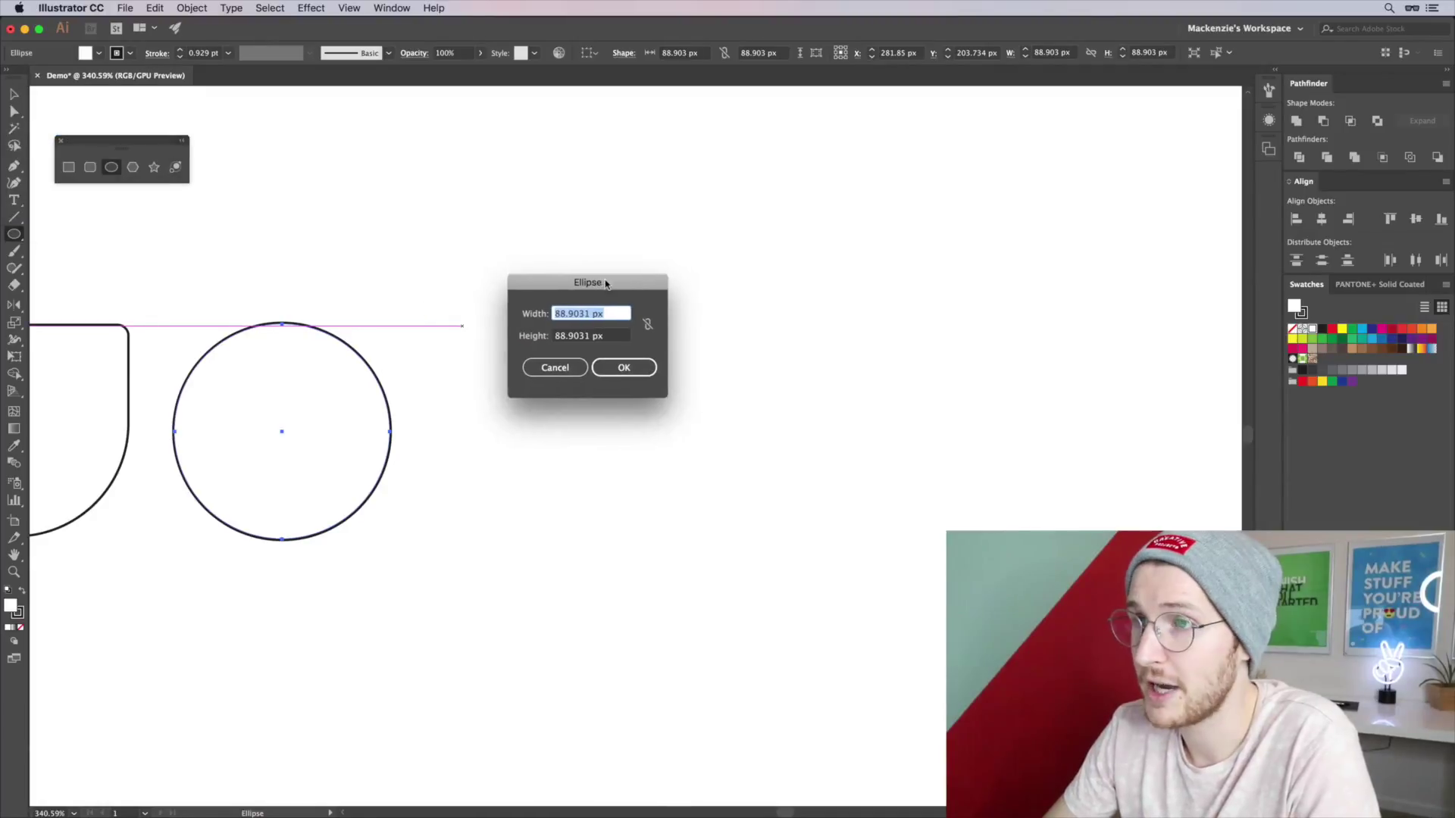
left_click(552, 367)
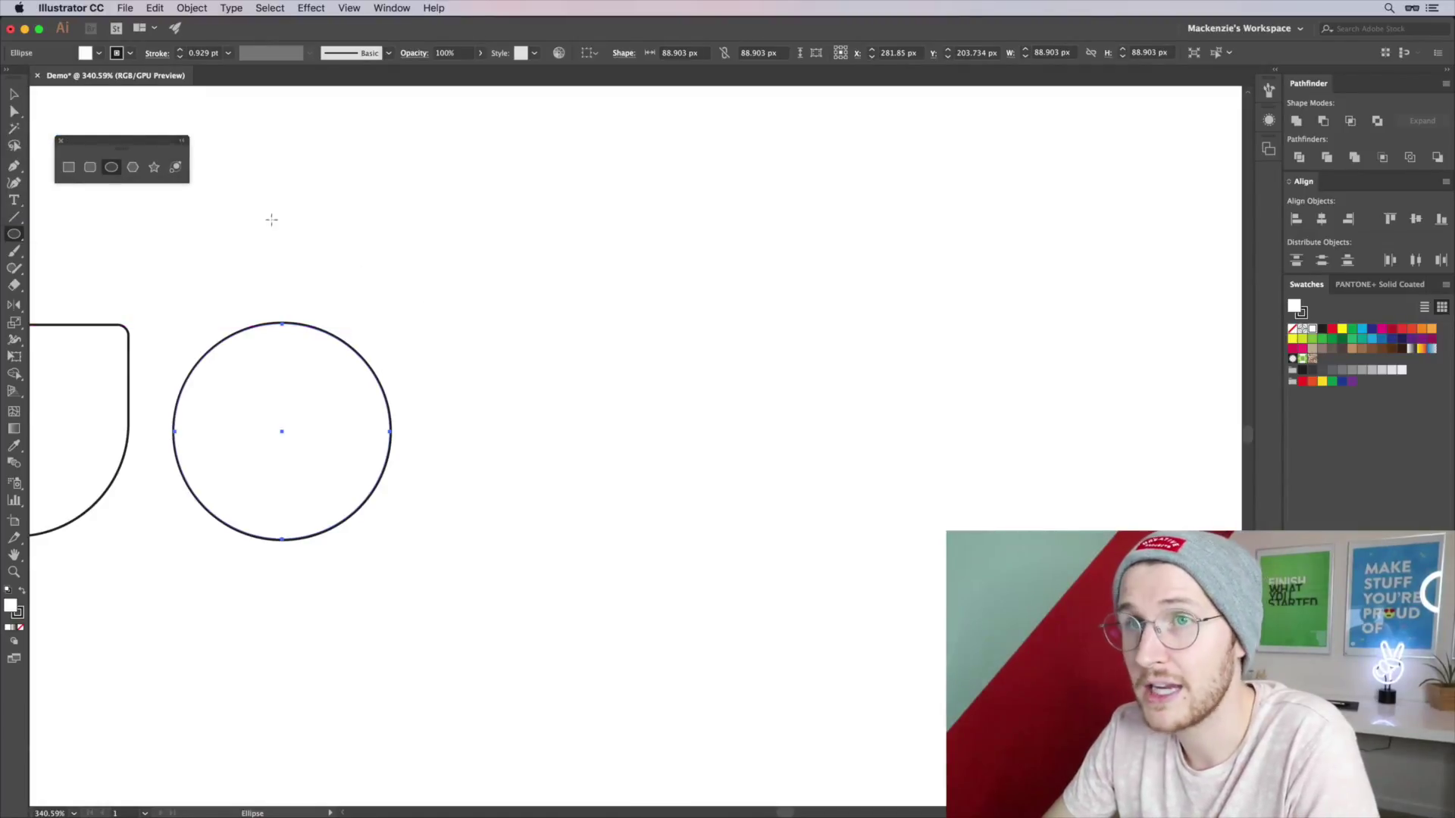
left_click(133, 167)
left_click(584, 430)
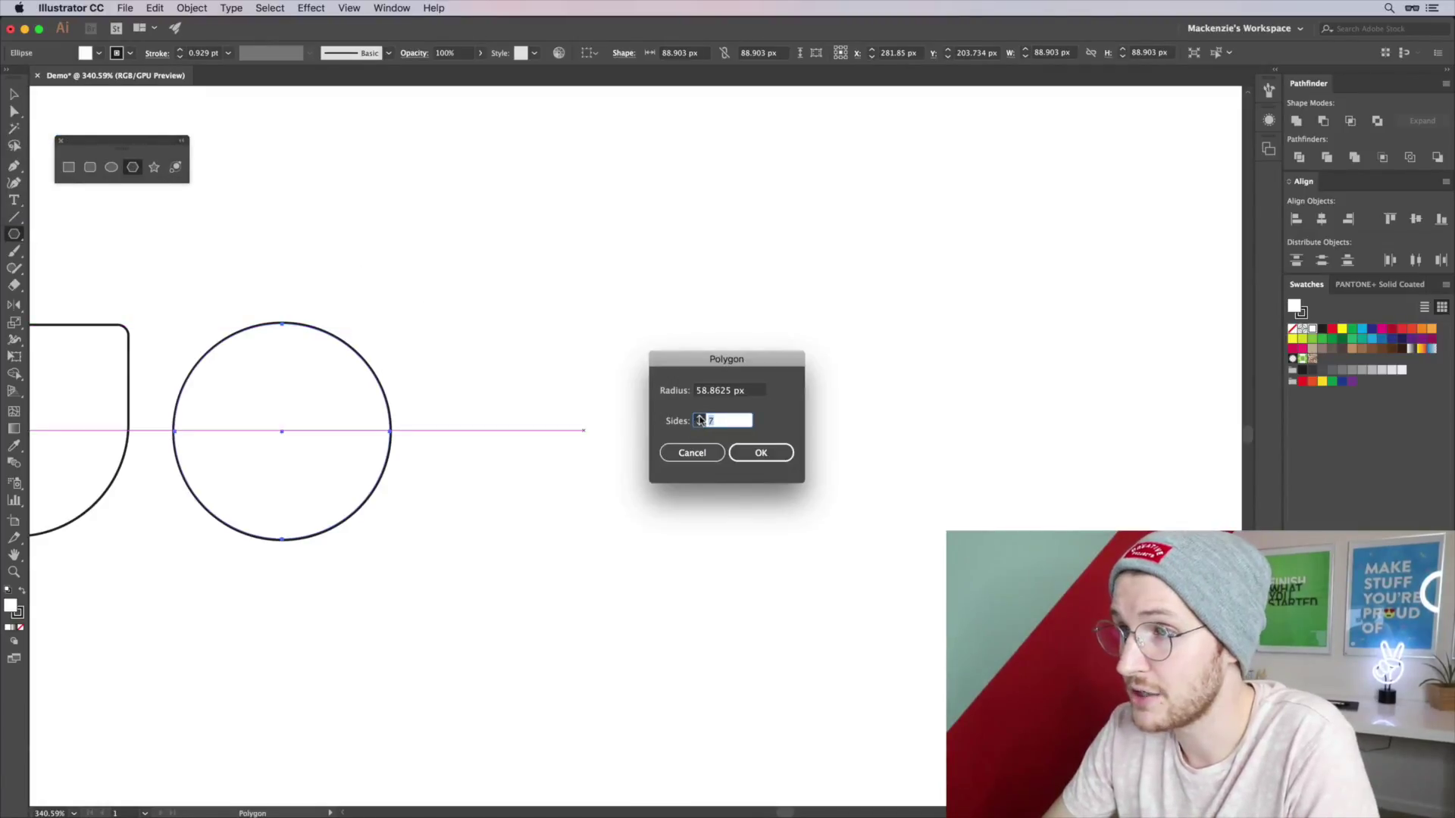
left_click(692, 452)
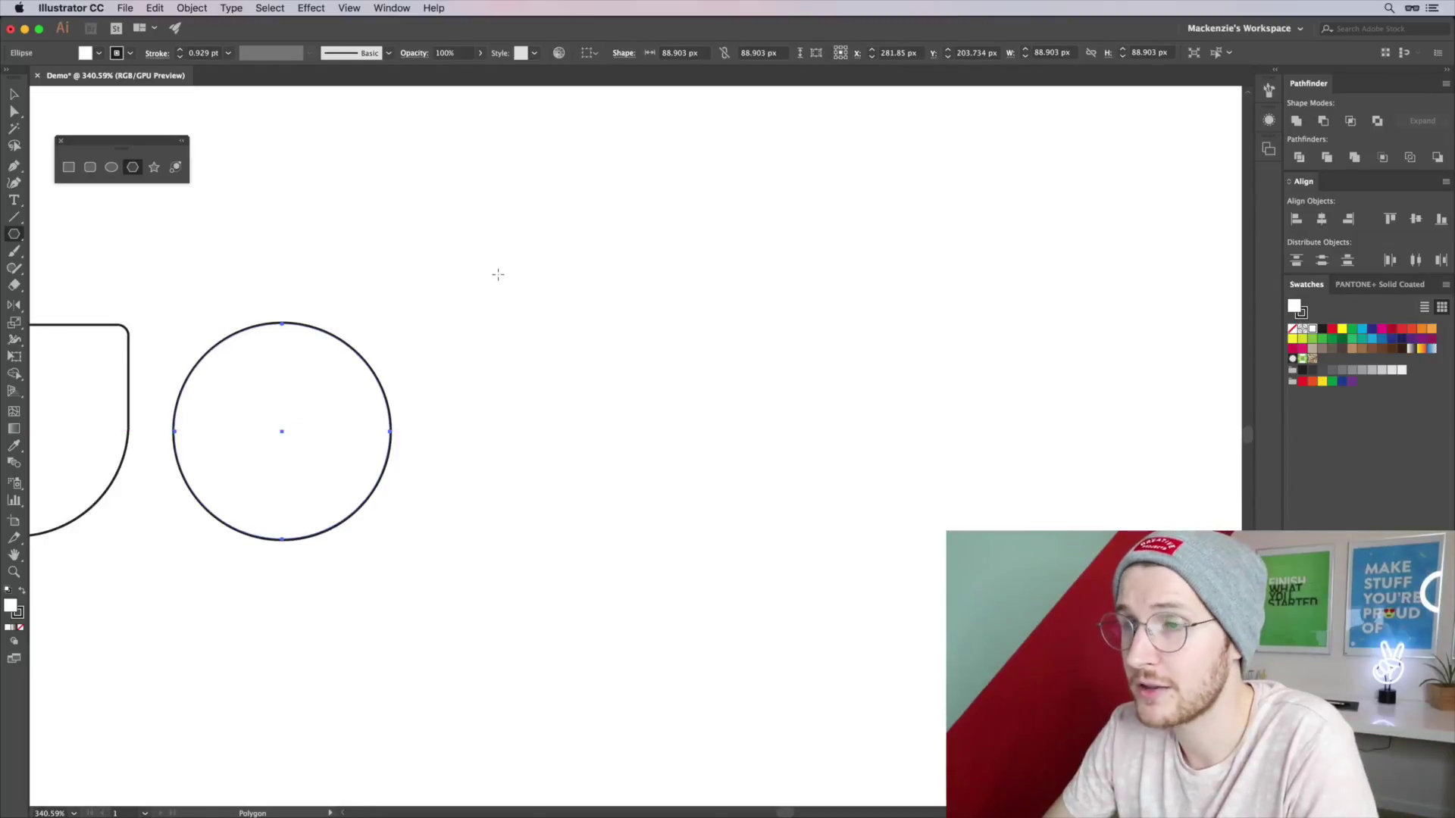
left_click_drag(497, 273, 557, 340)
- Reduce the polygon to an upright triangle and move it down and right
key("Up")
key("Up")
key("Up")
key("Up")
key("Down")
key("Down")
key("Down")
key("Down")
key("Down")
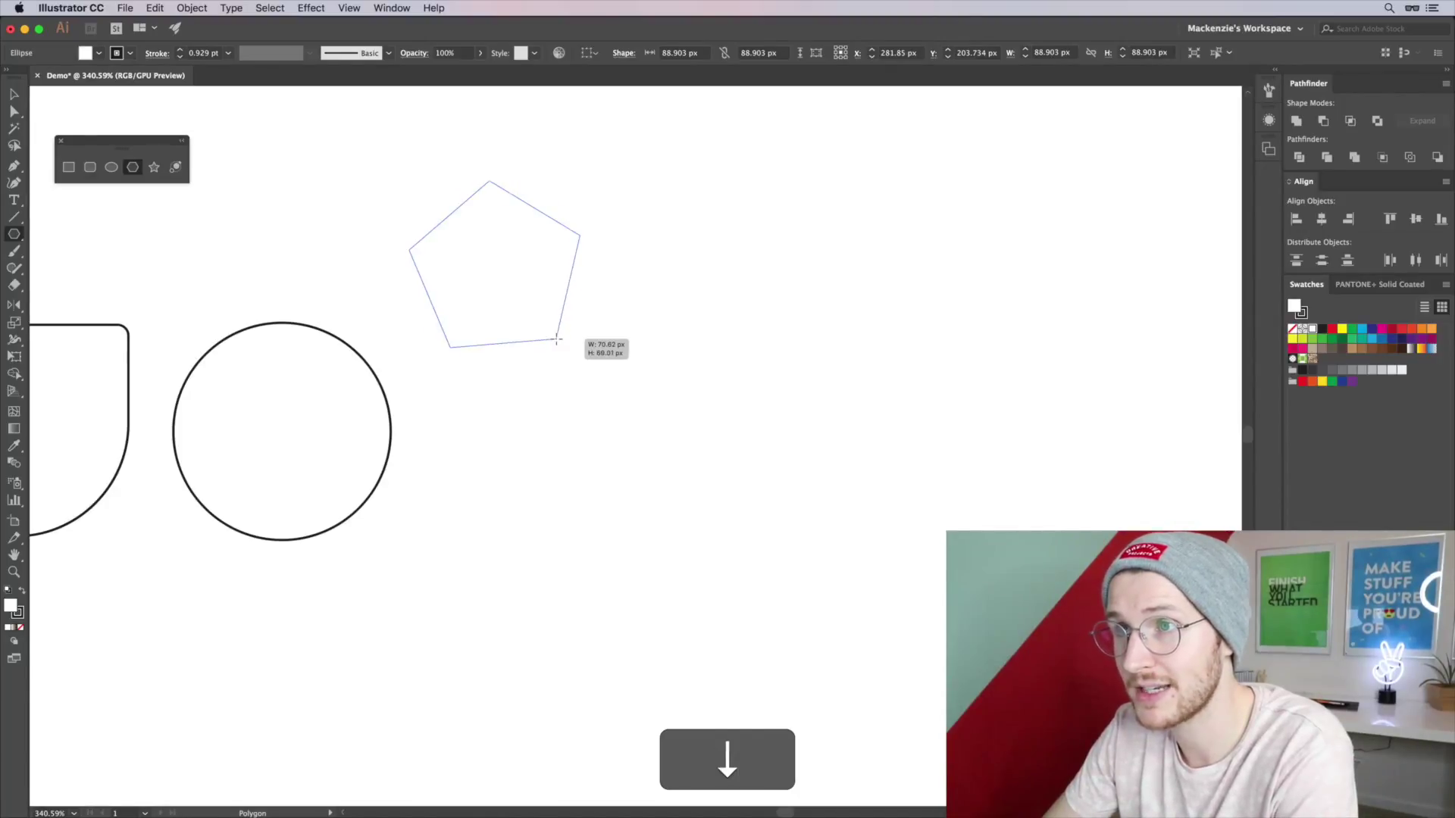
key("Down")
key("Down")
key("Up")
key("Up")
key("Up")
key("Up")
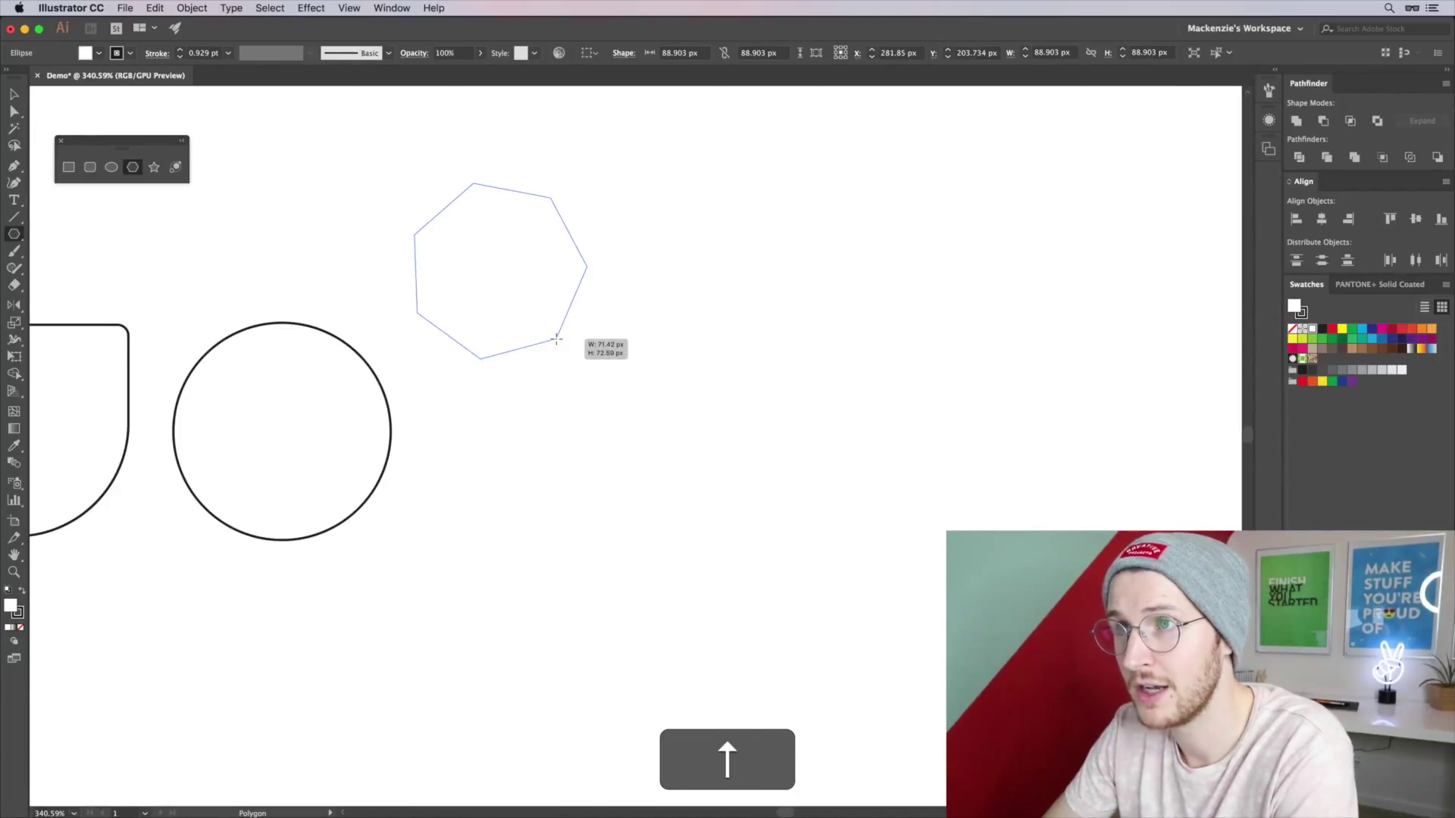
left_click_drag(557, 340, 602, 330)
key("Down")
key("Down")
key("Down")
key("Down")
key("shift")
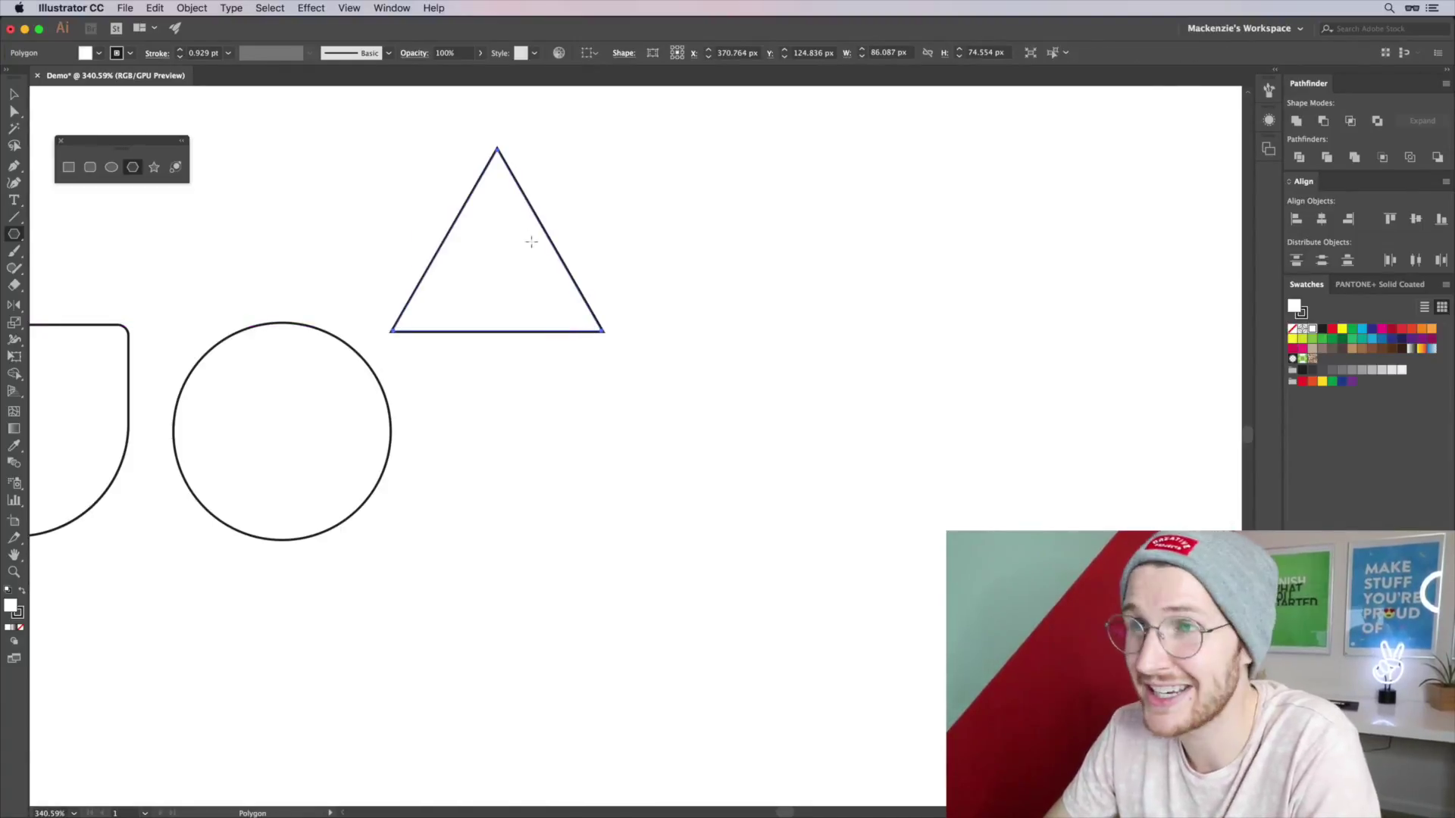
key("v")
left_click_drag(520, 210, 607, 401)
- Draw an upright four-pointed star right of the triangle
left_click(153, 167)
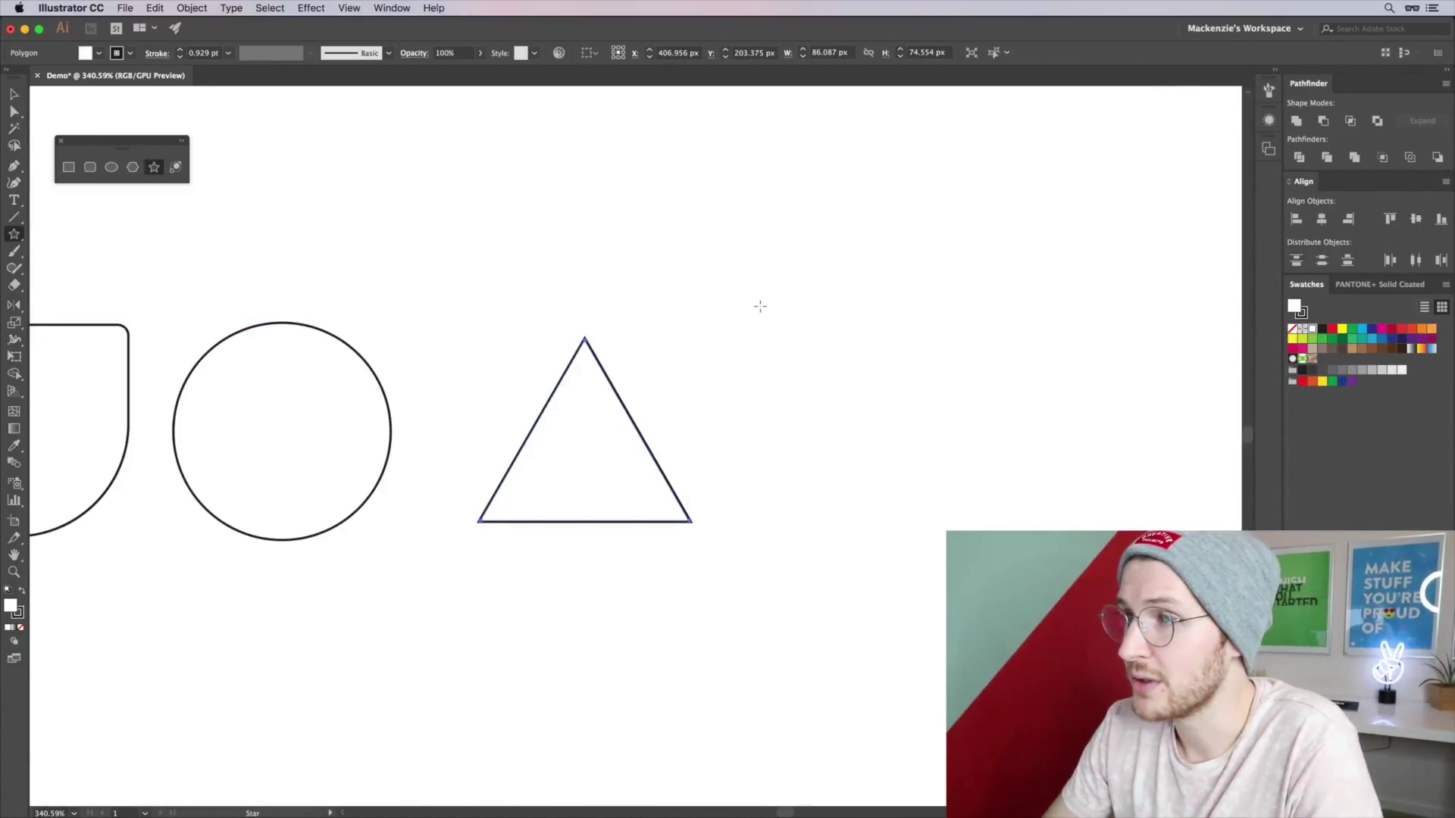
left_click_drag(760, 306, 822, 353)
key("Down")
key("Down")
key("Up")
key("Up")
key("Up")
key("Up")
key("Up")
key("Up")
key("Up")
key("Down")
key("Down")
key("Down")
key("Down")
key("Down")
key("Down")
key("shift")
scroll(208, 220, "right", 5)
scroll(208, 220, "up", 2)
left_click(208, 220, "super")
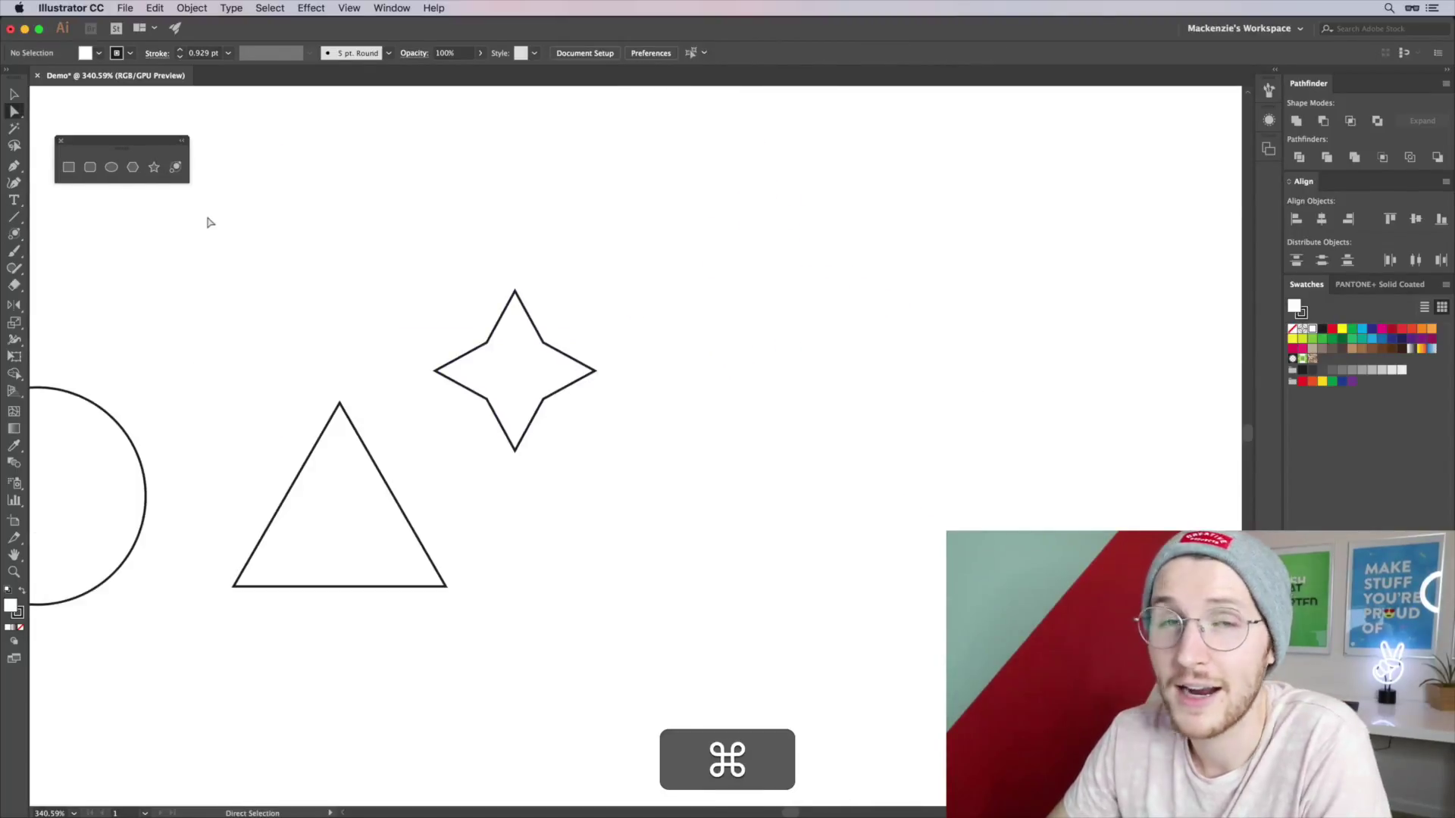
left_click(176, 168)
left_click_drag(812, 282, 958, 513)
key("shift+v")
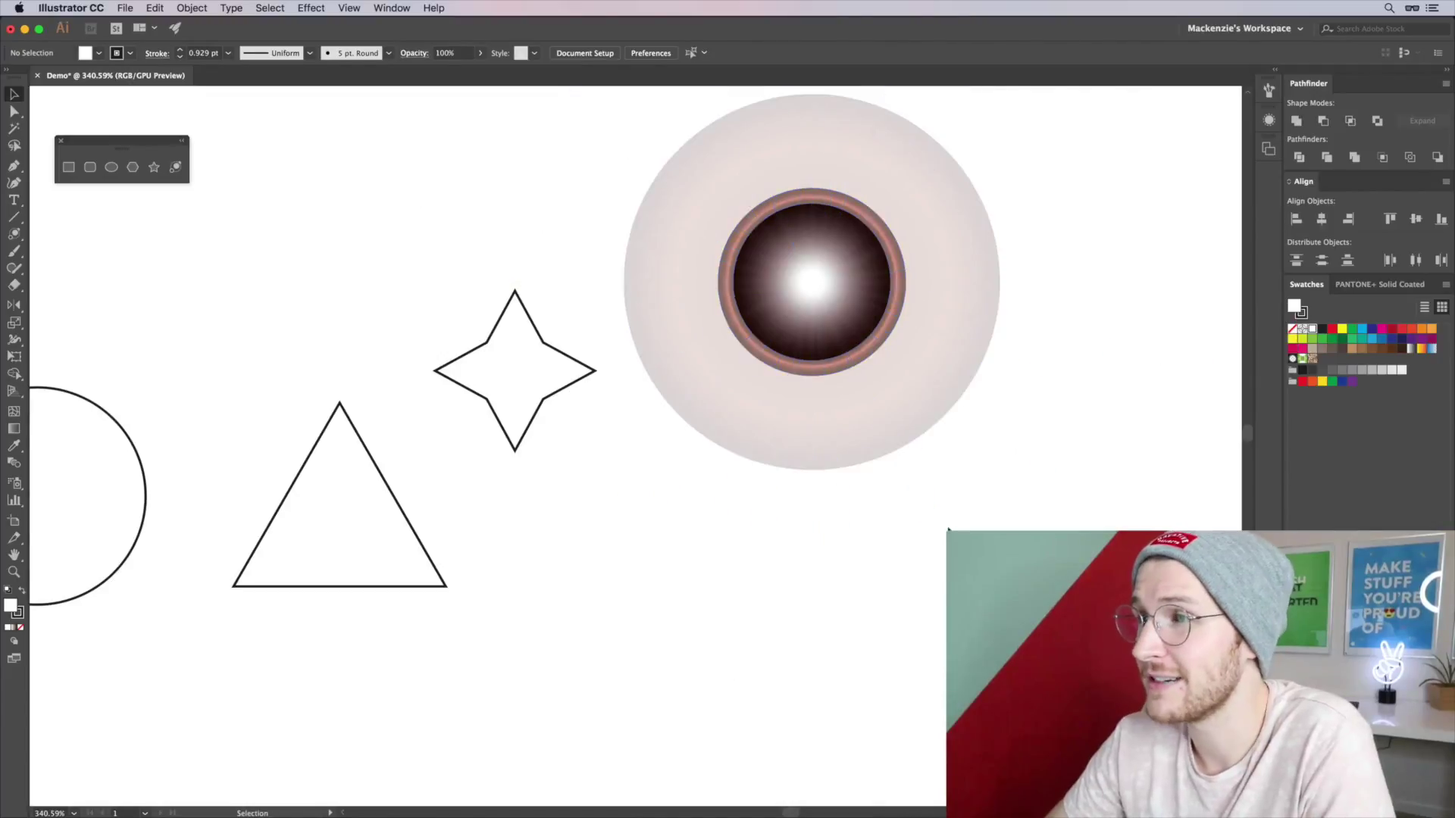
left_click(873, 358)
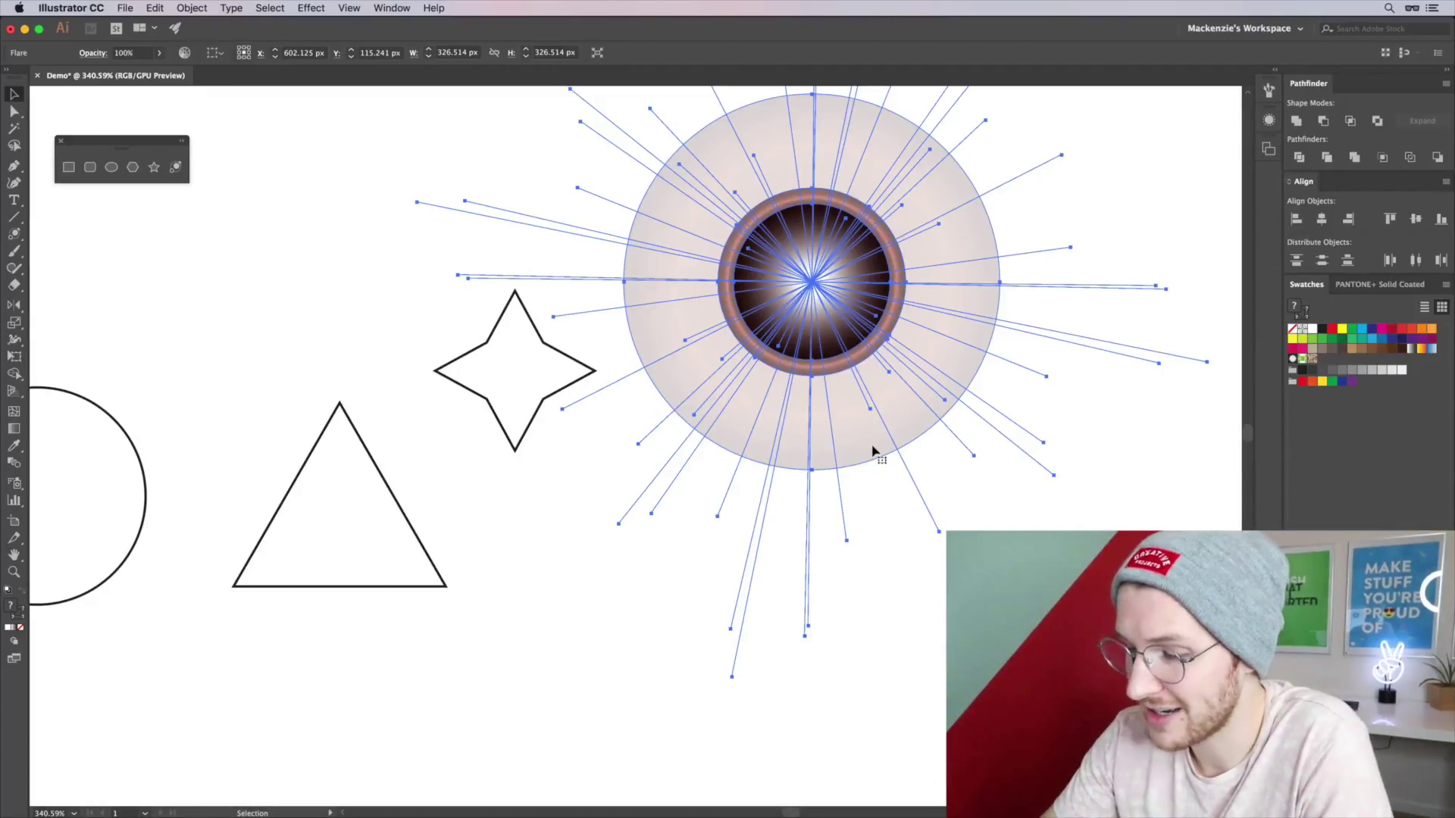
key("BackSpace")
key("super+0")
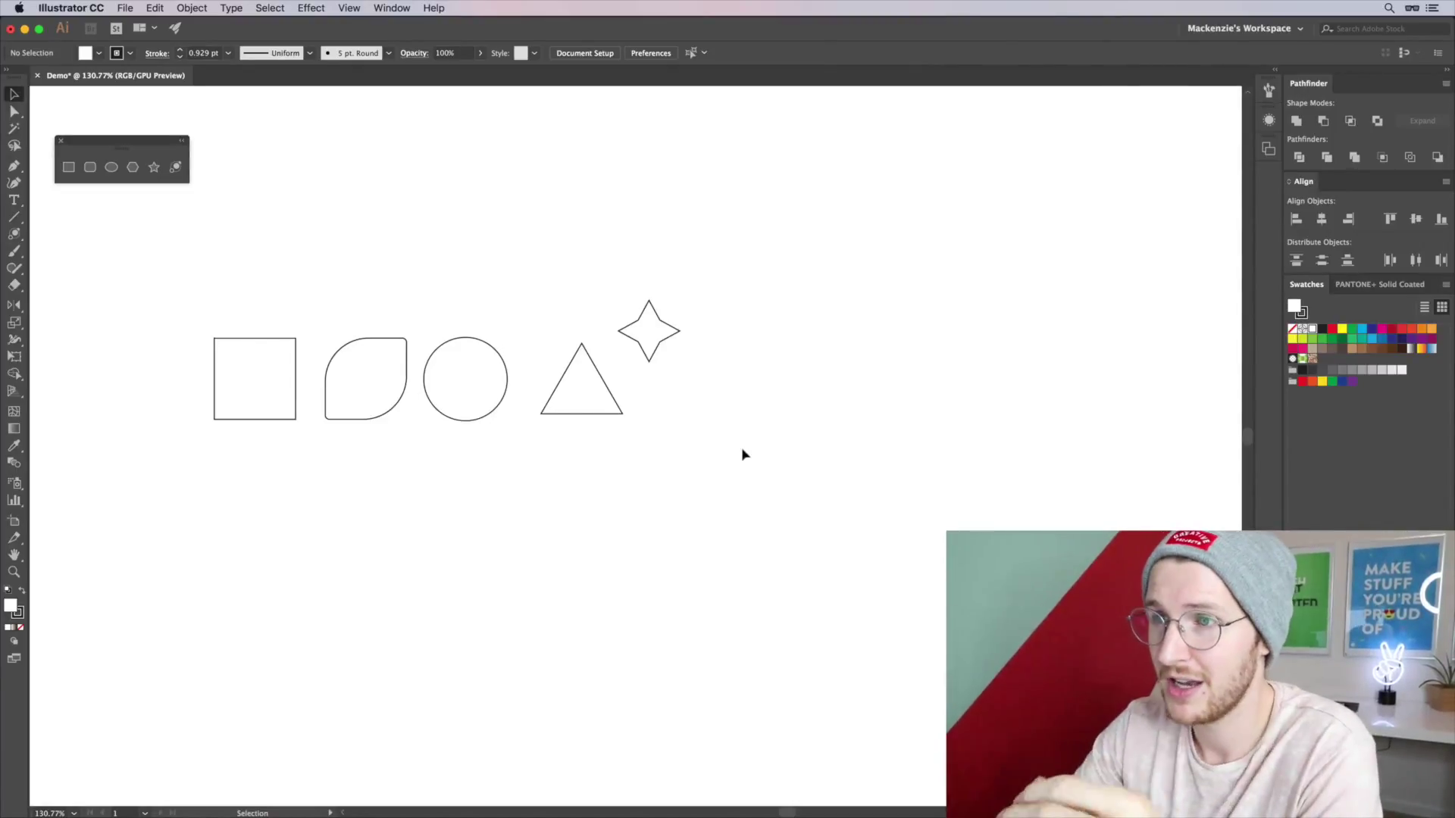
- Draw a large oval head and a rectangular neck centred beneath it
left_click_drag(773, 575, 652, 493)
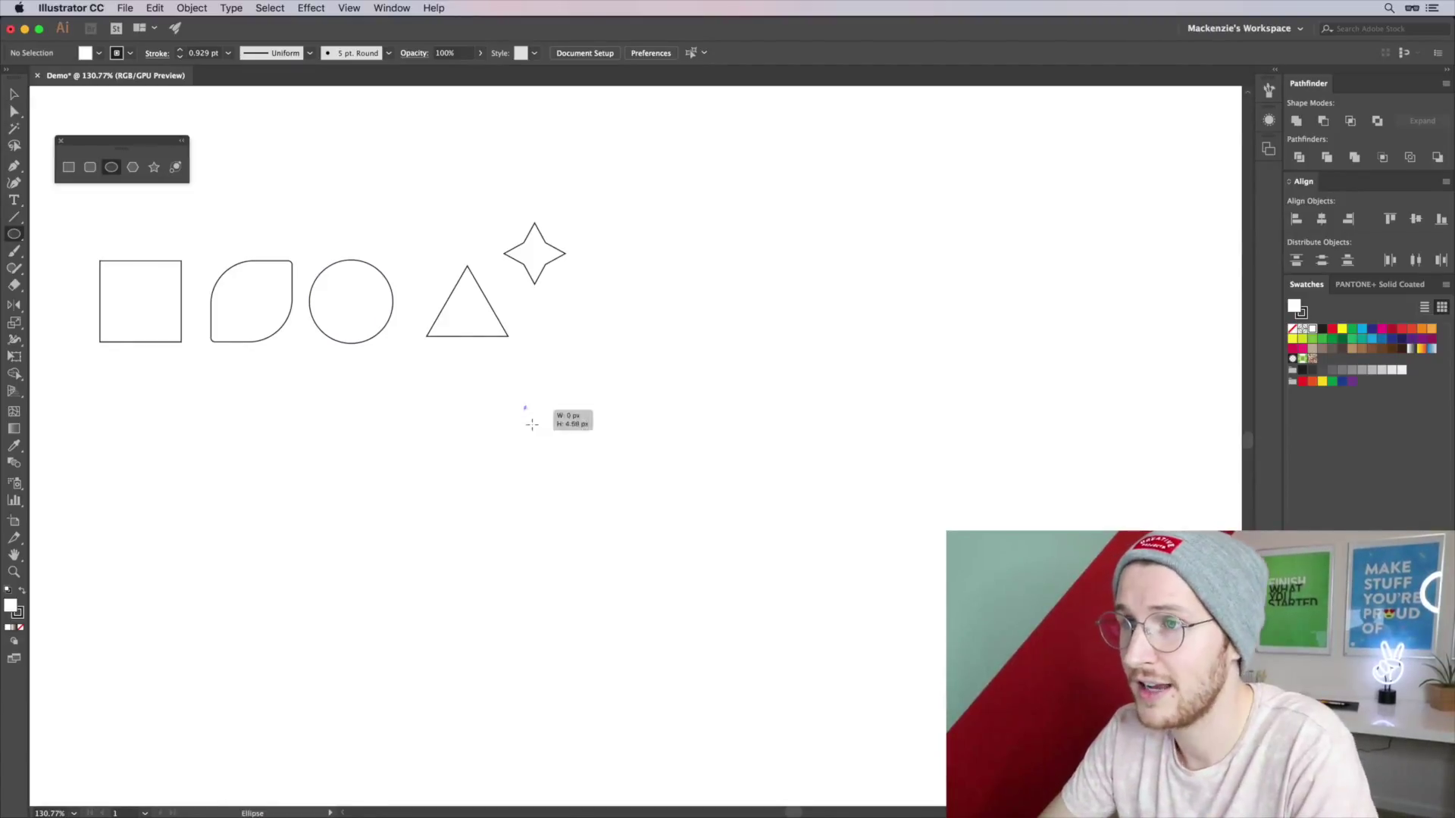
mouse_move(531, 424)
left_mouse_down()
mouse_move(641, 547)
mouse_move(675, 559)
mouse_move(660, 594)
mouse_move(685, 591)
mouse_move(442, 589)
left_mouse_up()
key("shift")
key("m")
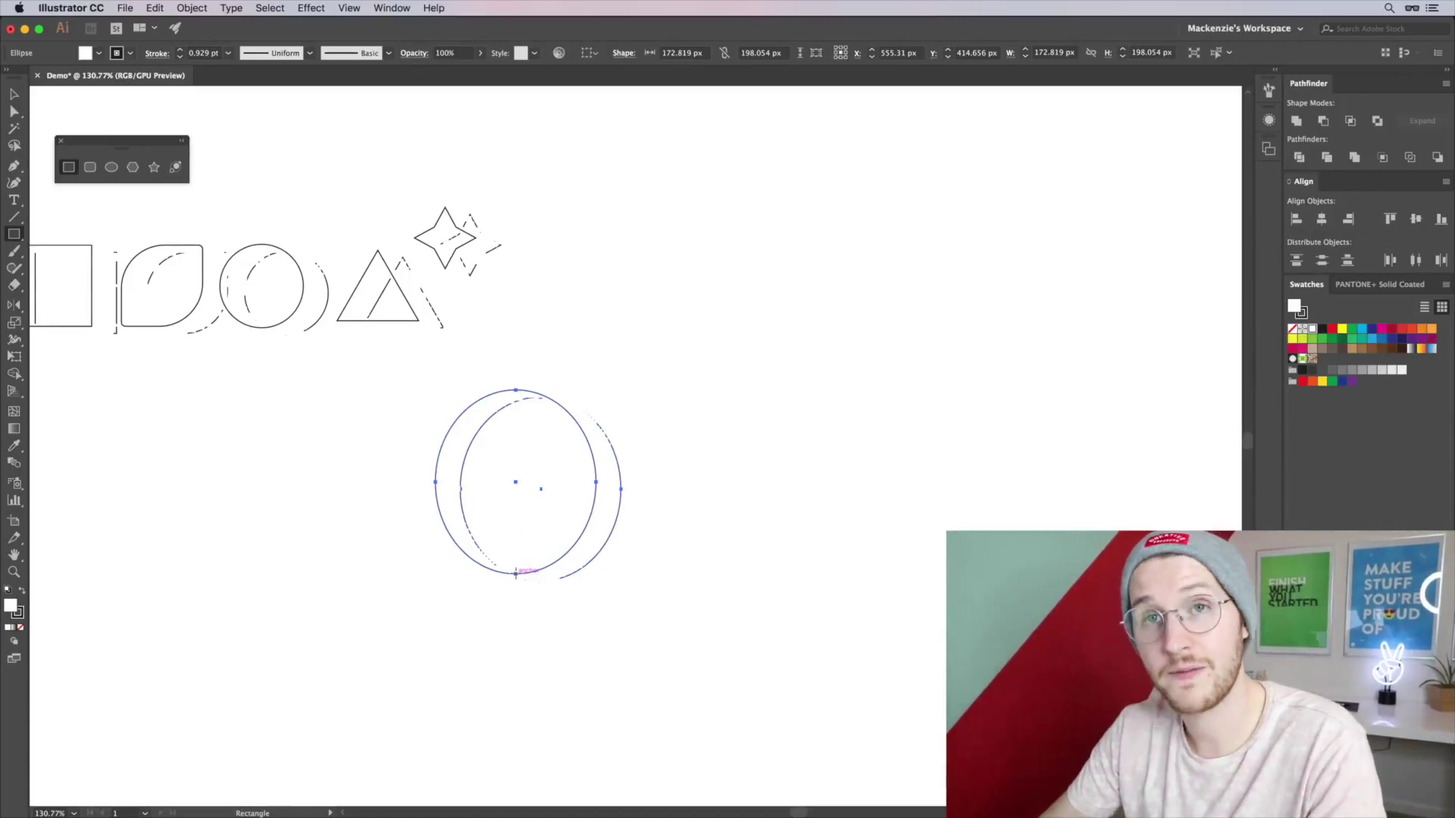
key("alt")
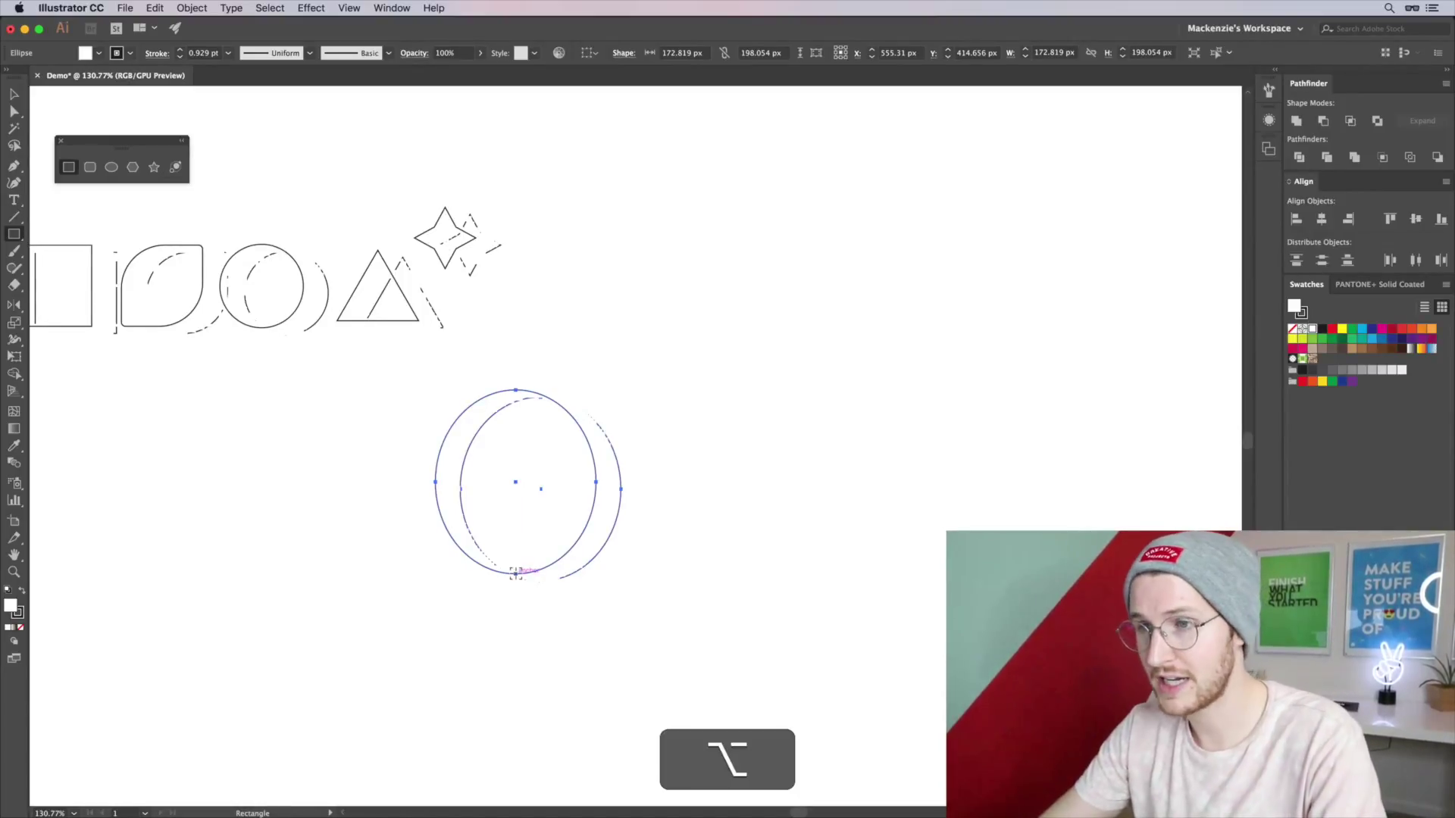
left_click_drag(515, 574, 551, 630)
- Add a small oval ear on the head's left and duplicate it to the right
key("l")
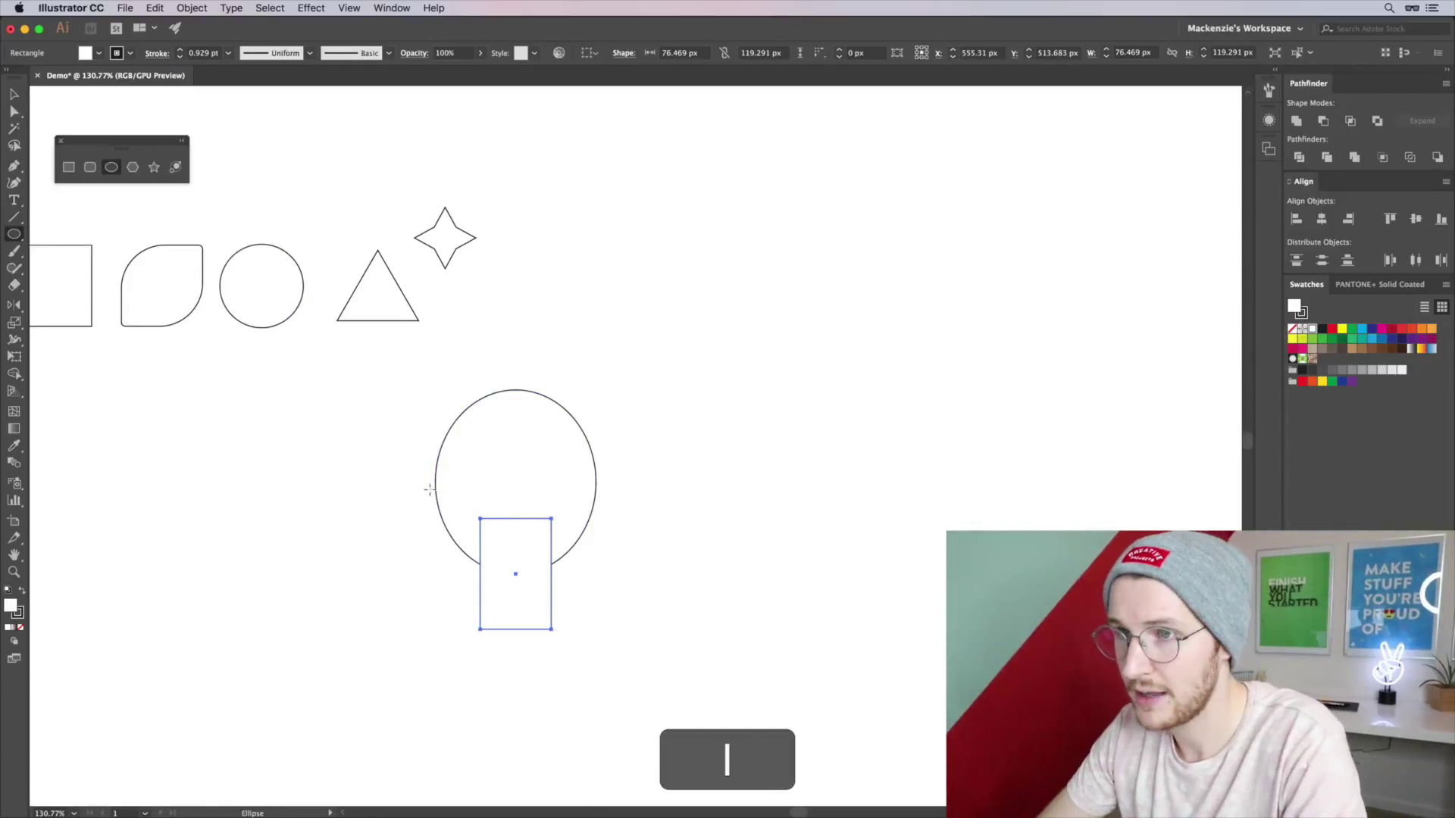
left_click_drag(435, 484, 596, 486)
key("v")
left_click(670, 535)
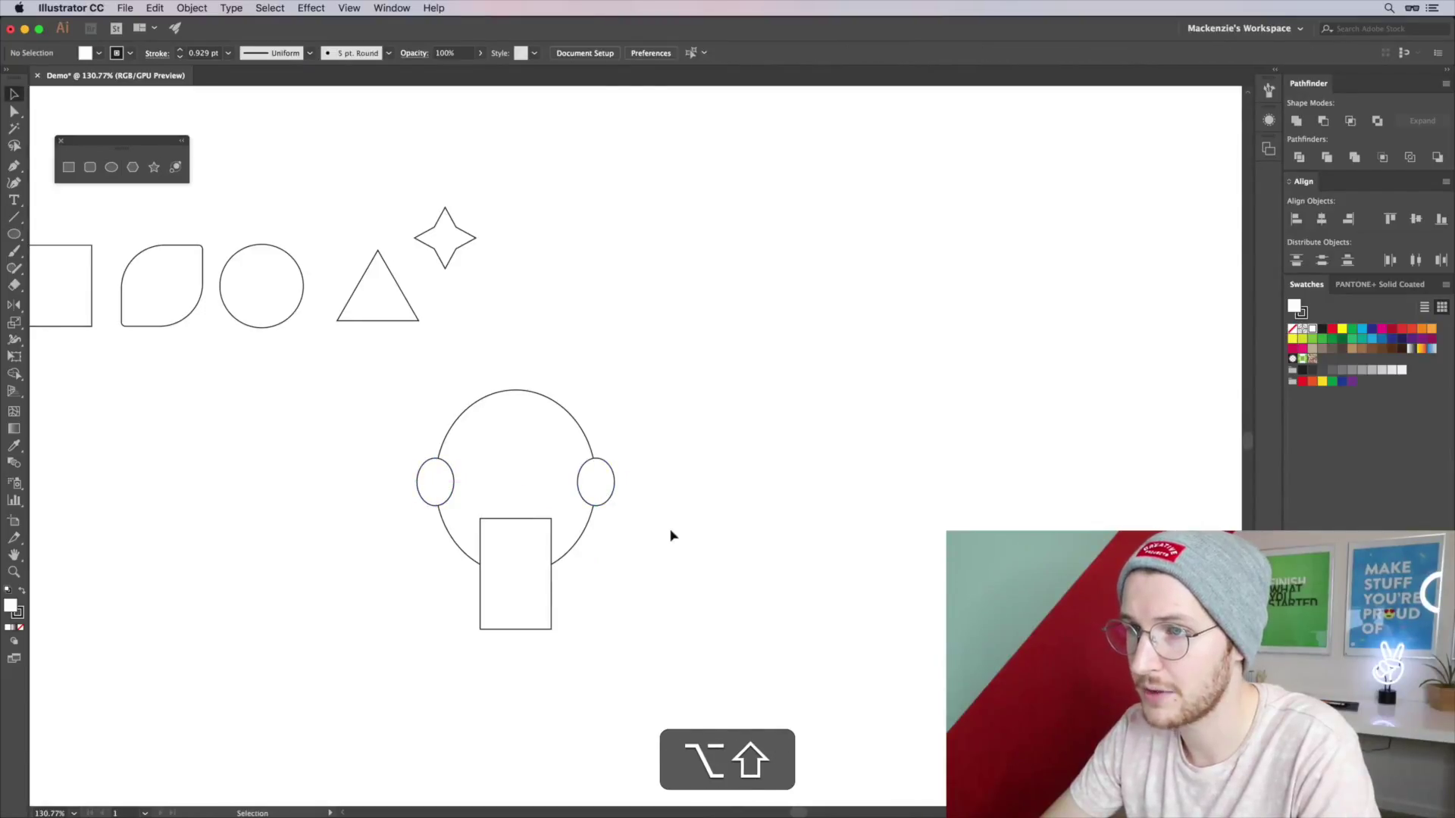
- Unite the head, ears and neck into one outline with Pathfinder
left_click_drag(623, 654, 392, 405)
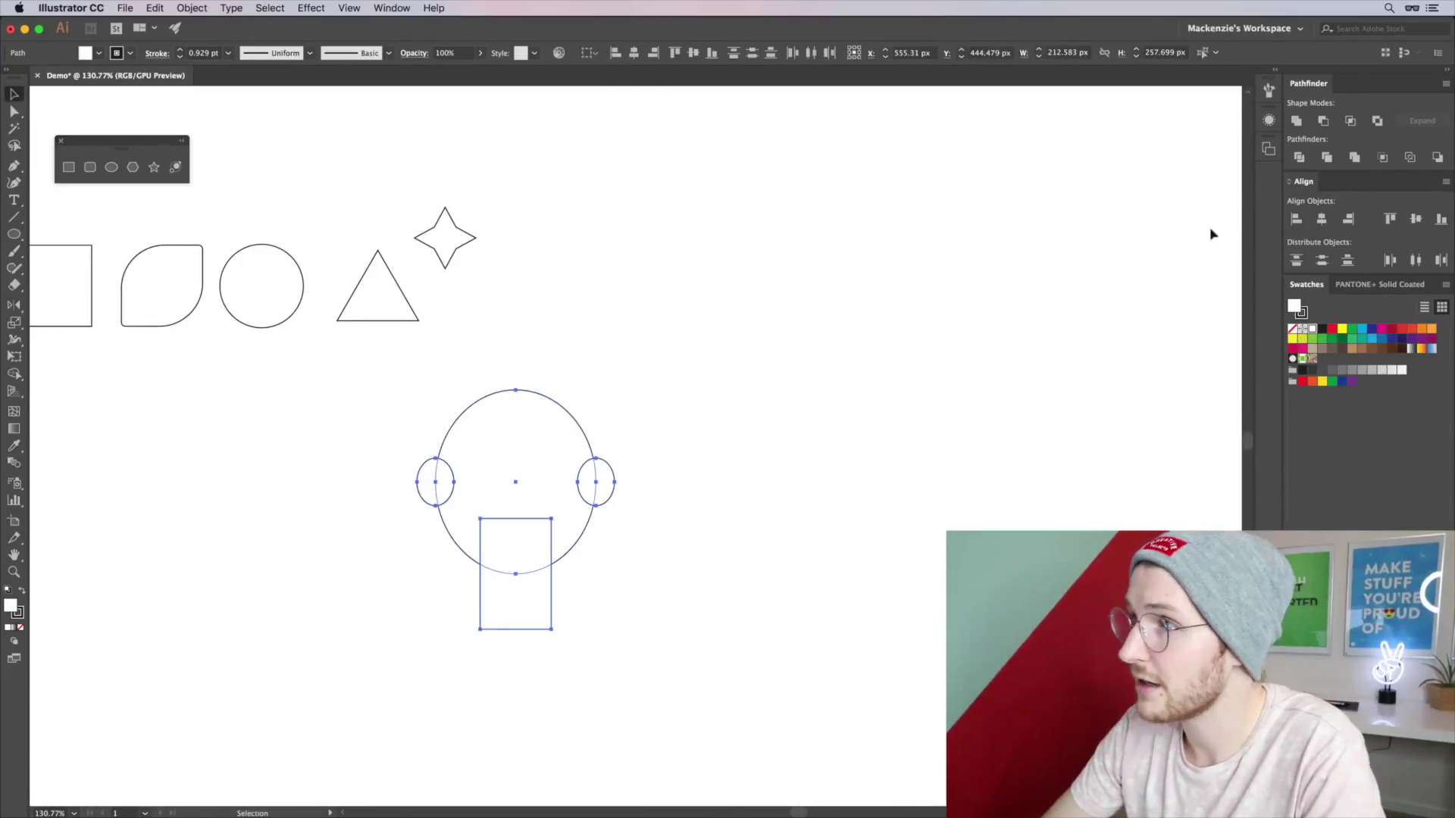
left_click(1293, 123)
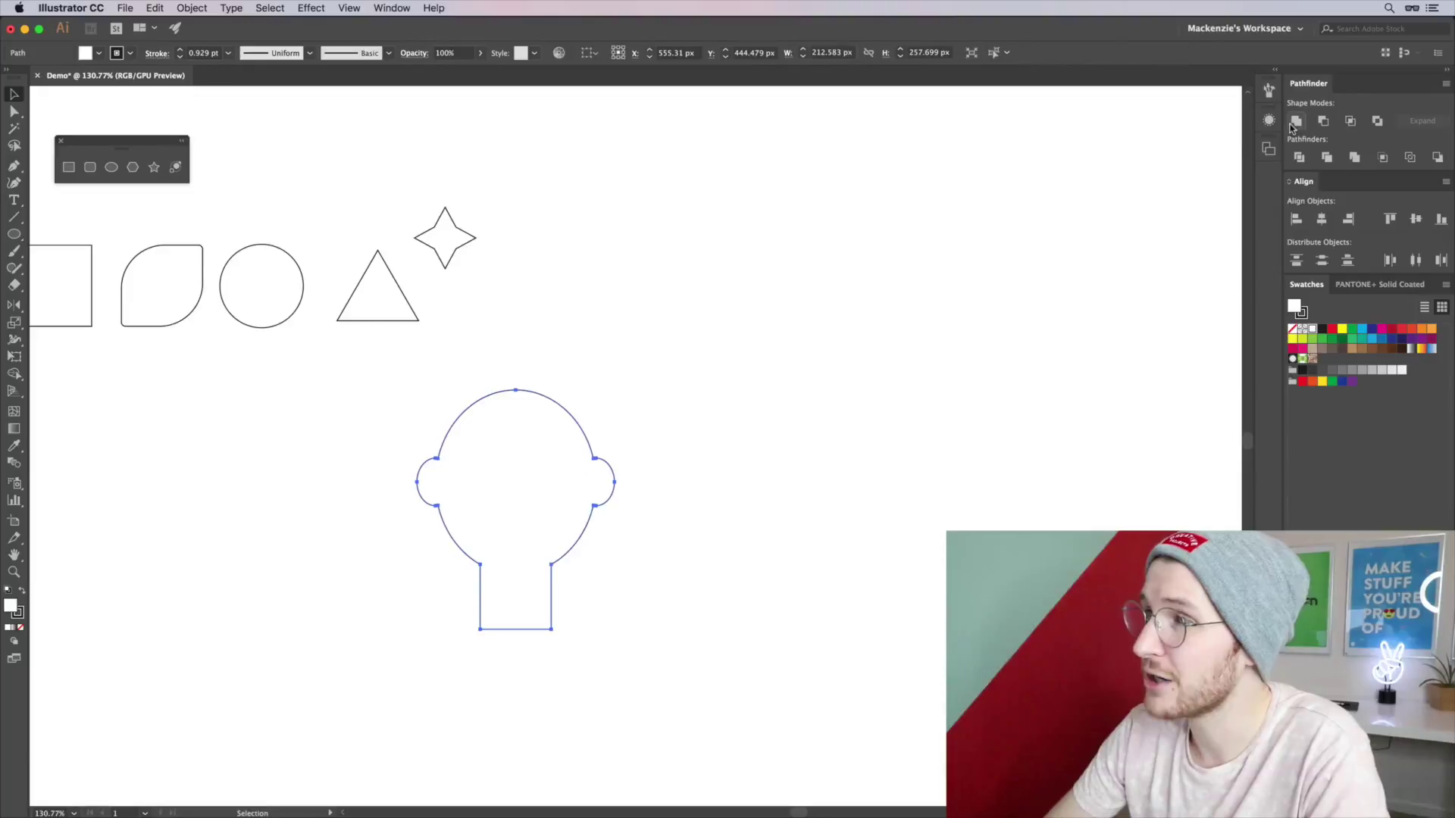
left_click(789, 523)
- Draw a small circular eye, paste a copy in front, and nudge the two apart
scroll(790, 523, "up", 6)
key("l")
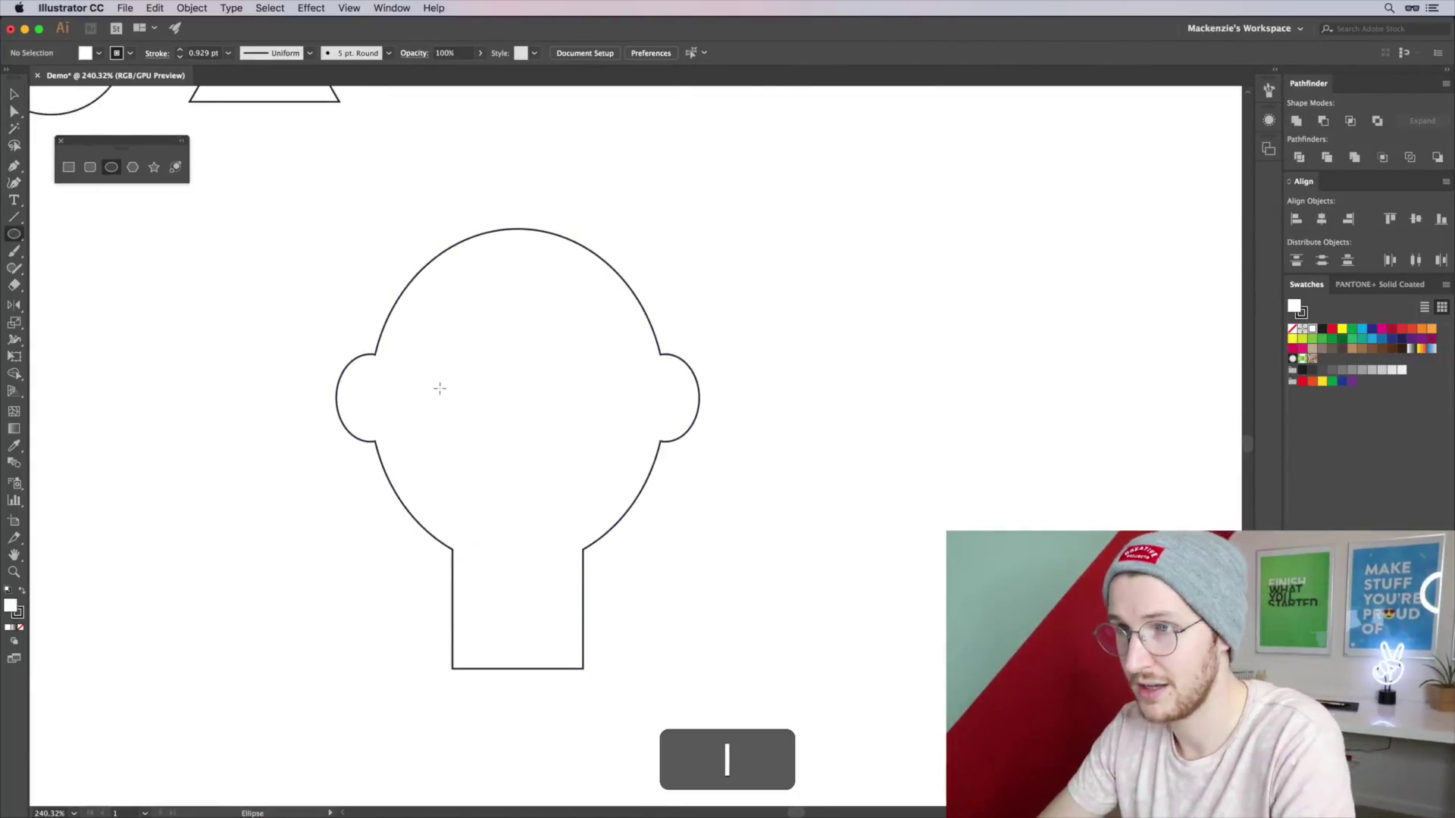
mouse_move(449, 382)
left_mouse_down()
mouse_move(479, 412)
mouse_move(528, 405)
left_mouse_up()
key("v")
key("super+c")
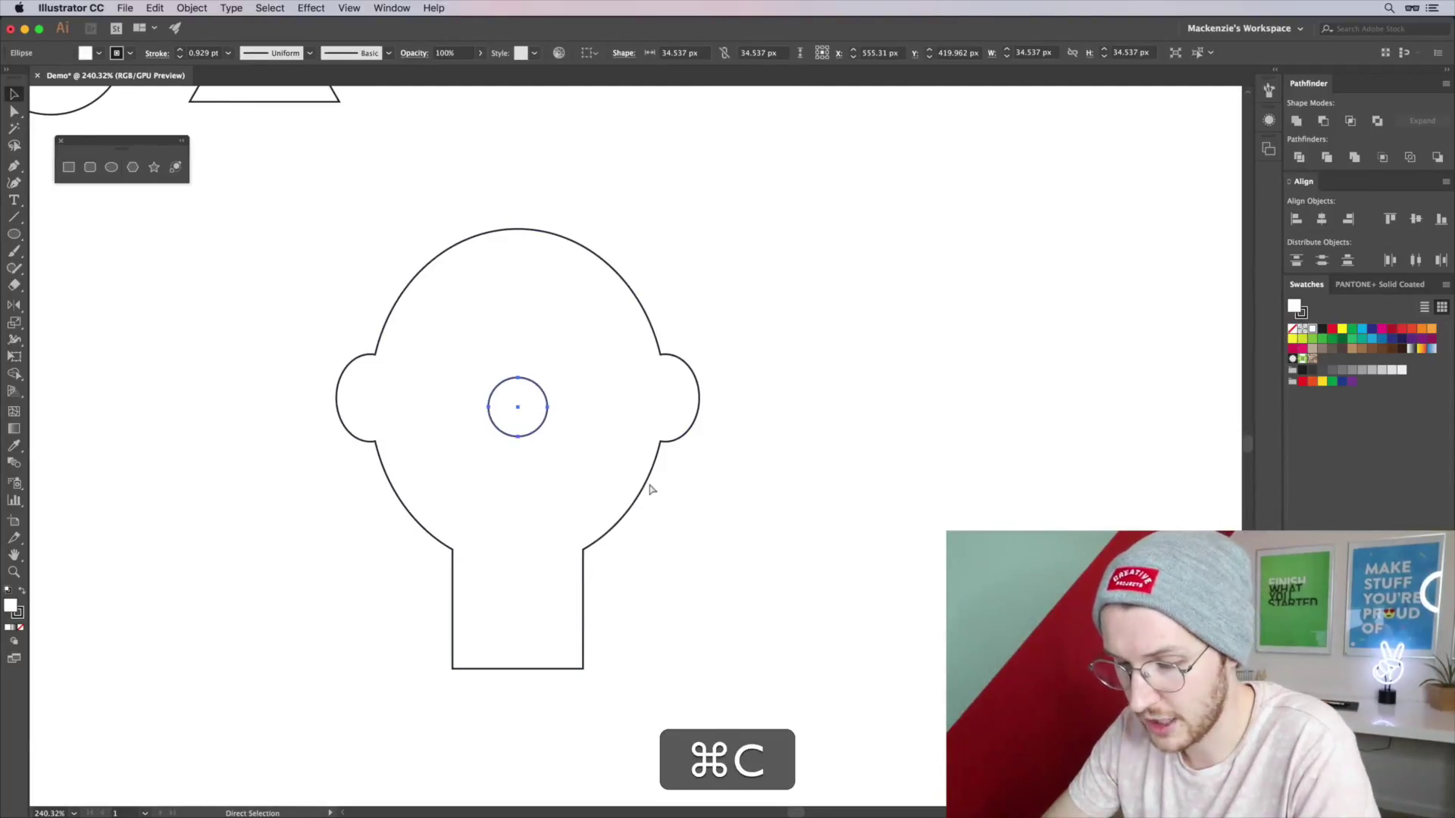
key("super+z")
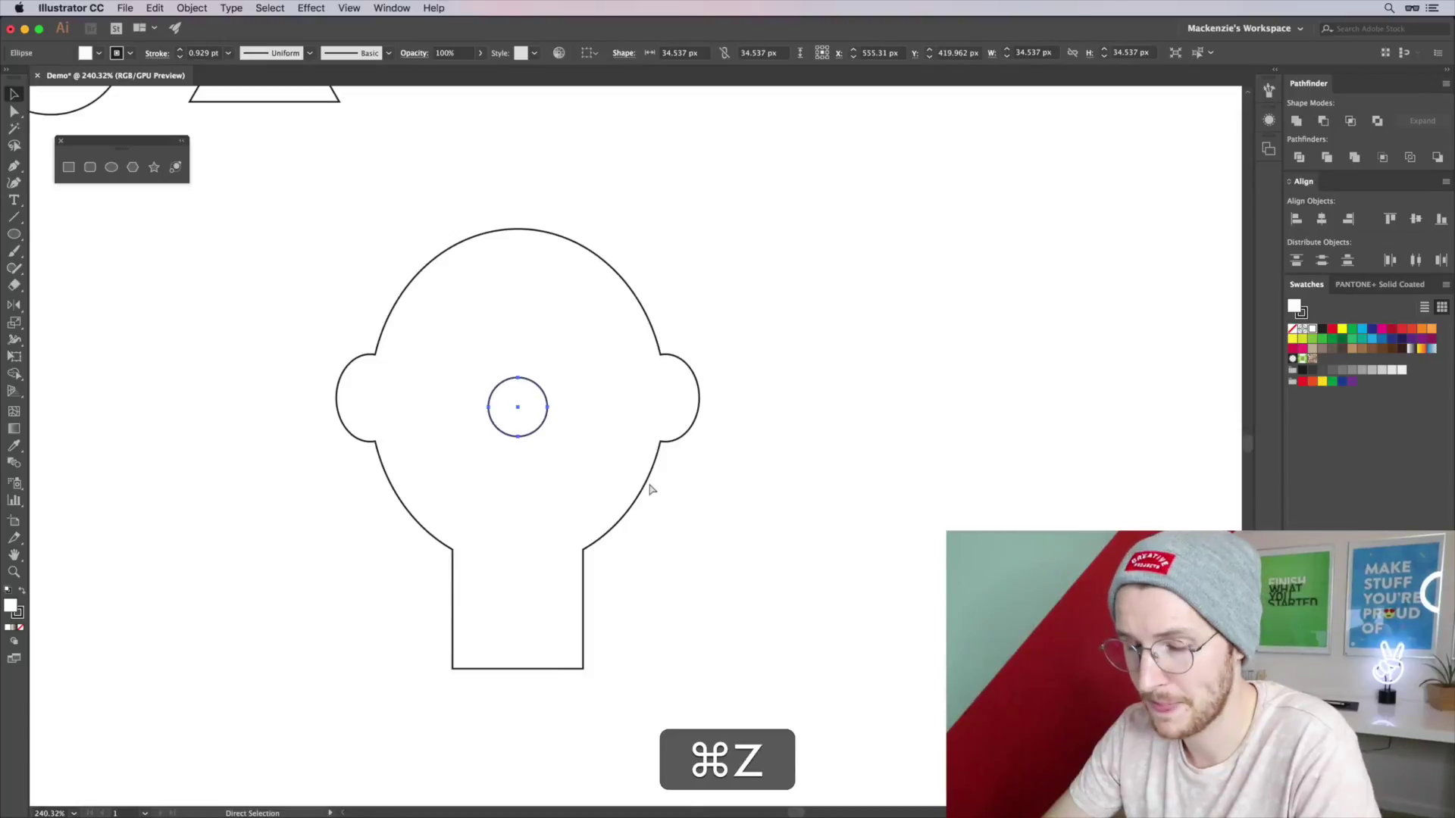
key("super+f")
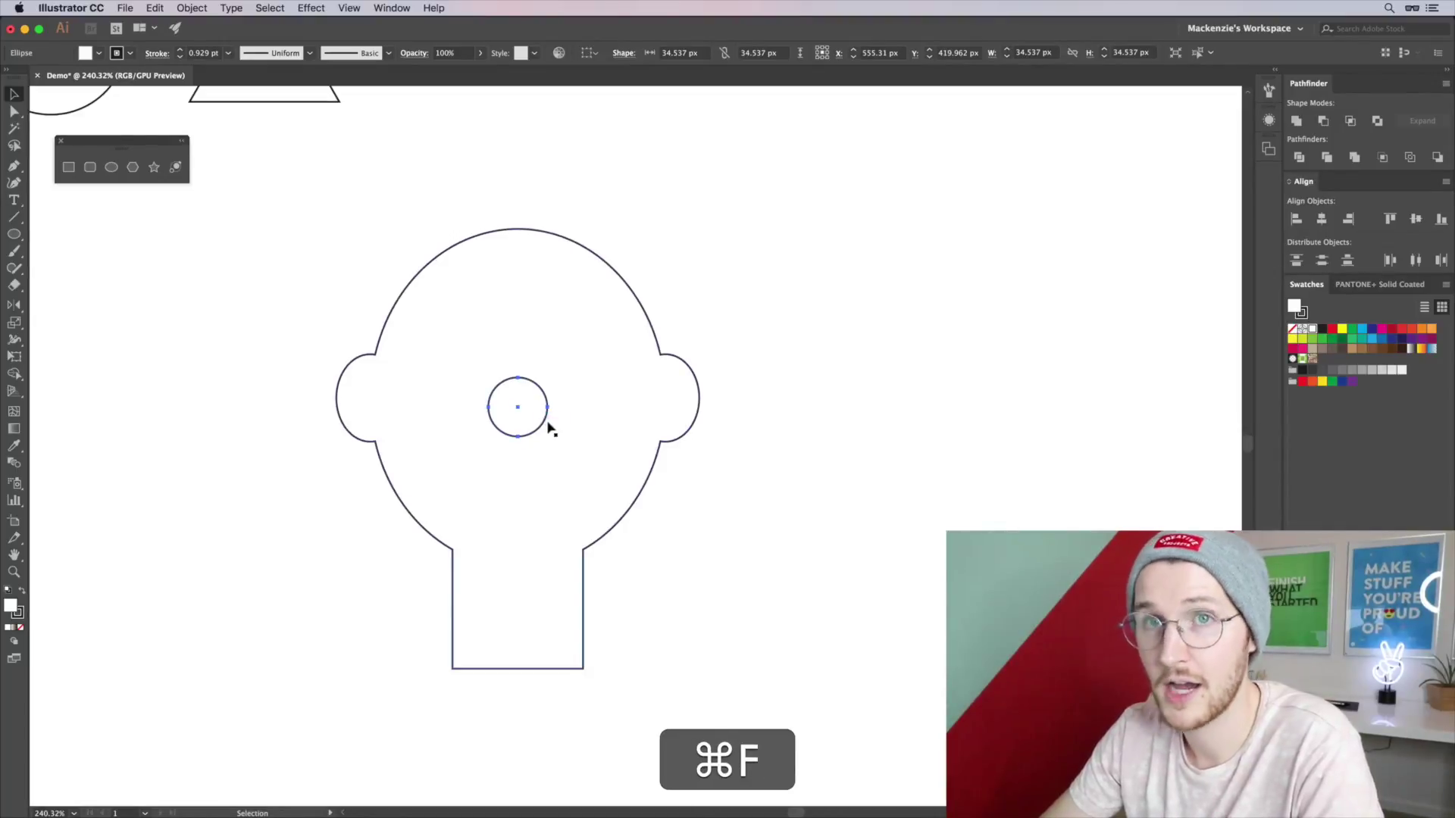
key("shift+Right")
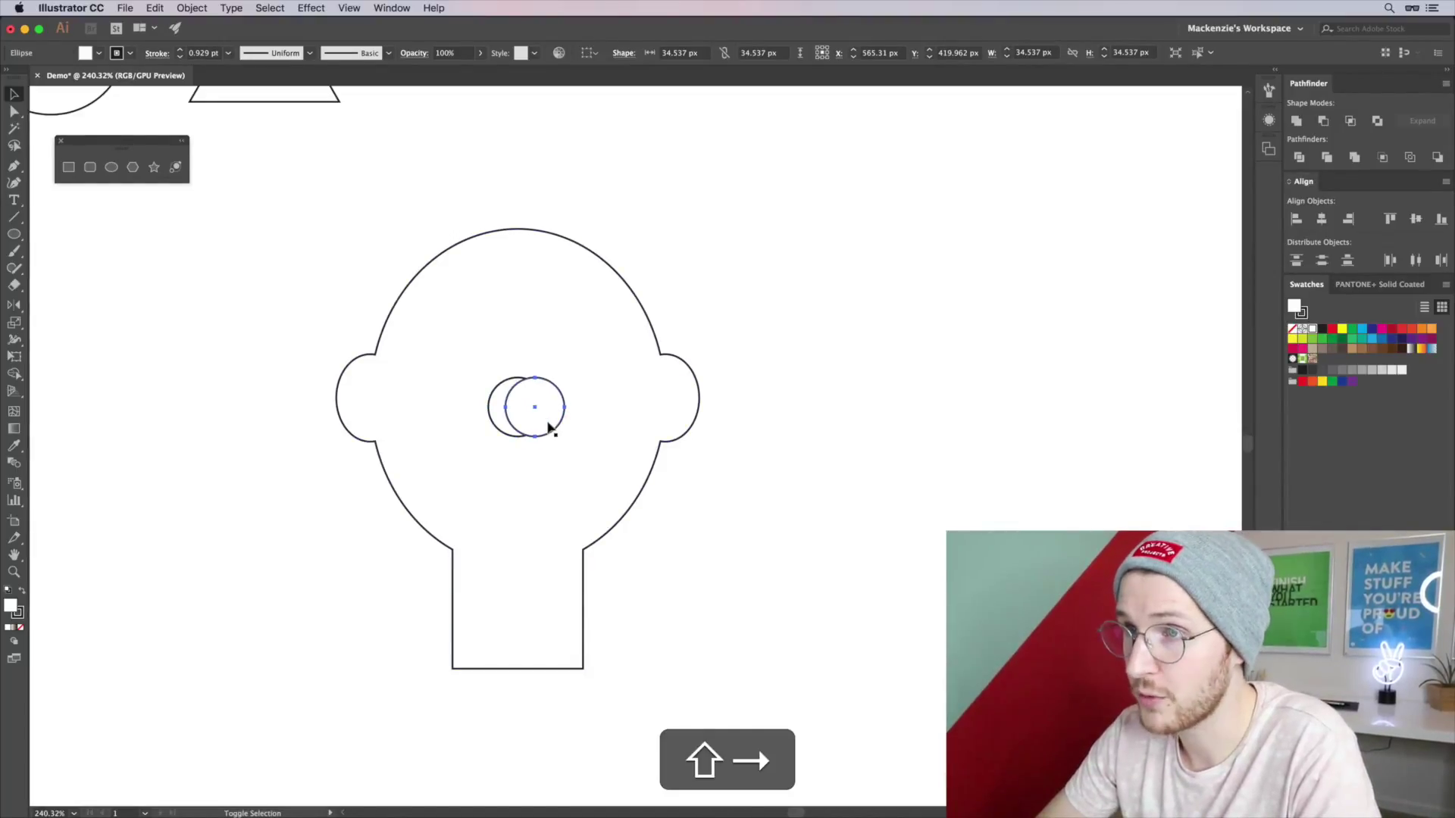
key("shift+Right")
key("shift+Right")
key("shift+Left")
key("shift+Left")
key("shift+Left")
key("shift+Left")
key("shift+Left")
key("shift+Left")
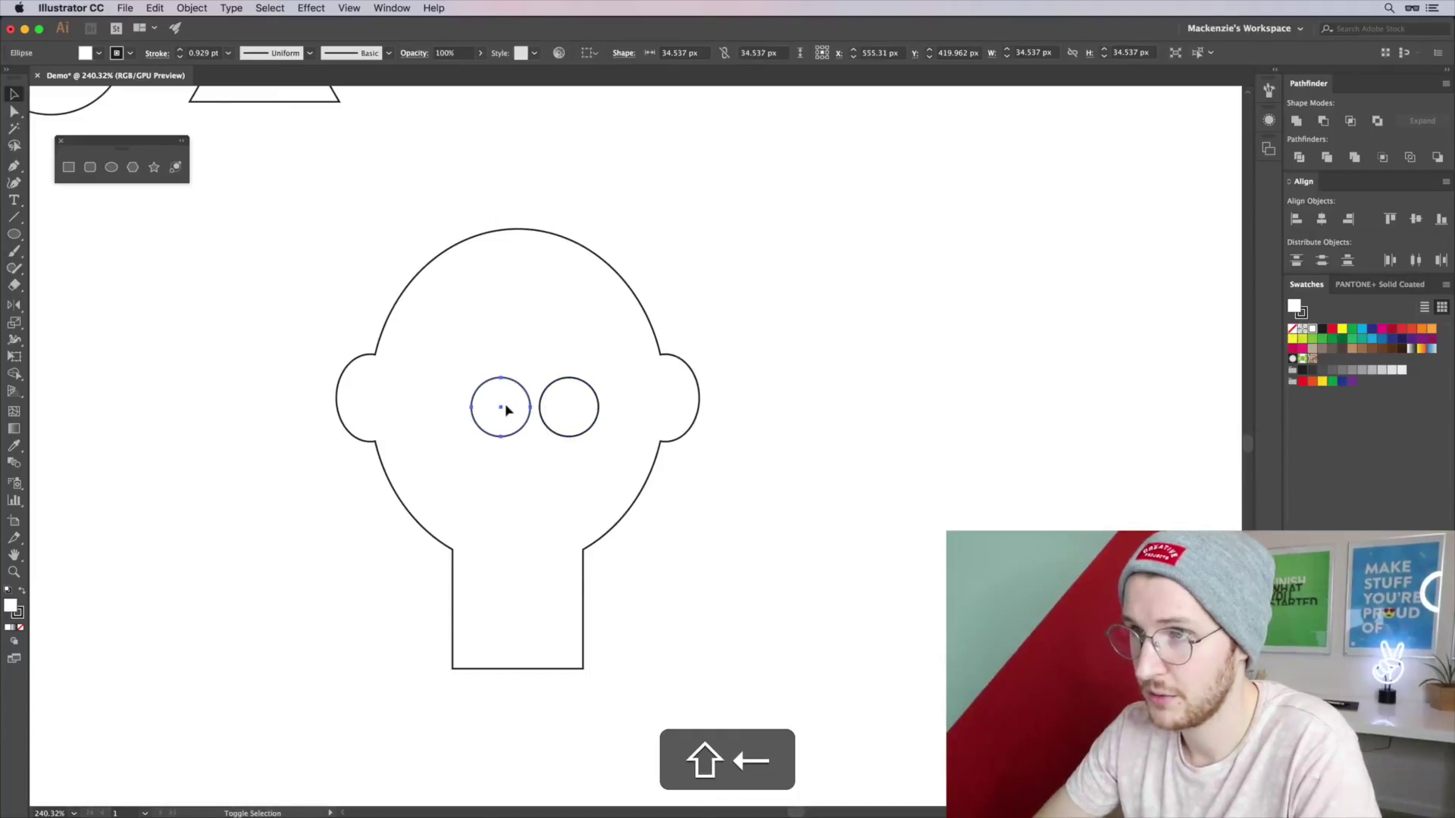
- Make a half-circle mouth by cutting a rectangle from a circle's top half with Minus Front
left_click(701, 587)
left_click(571, 415)
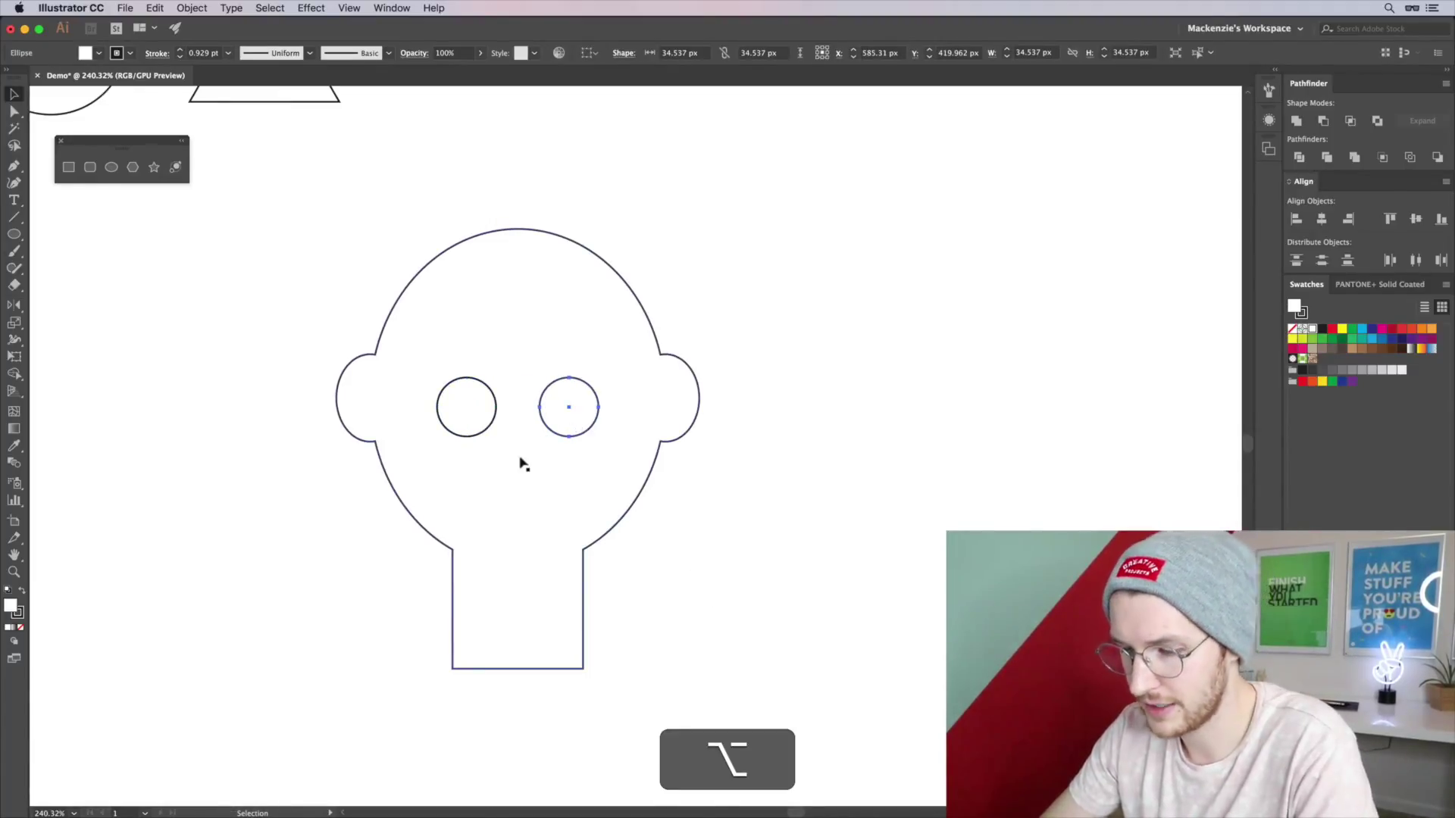
key("l")
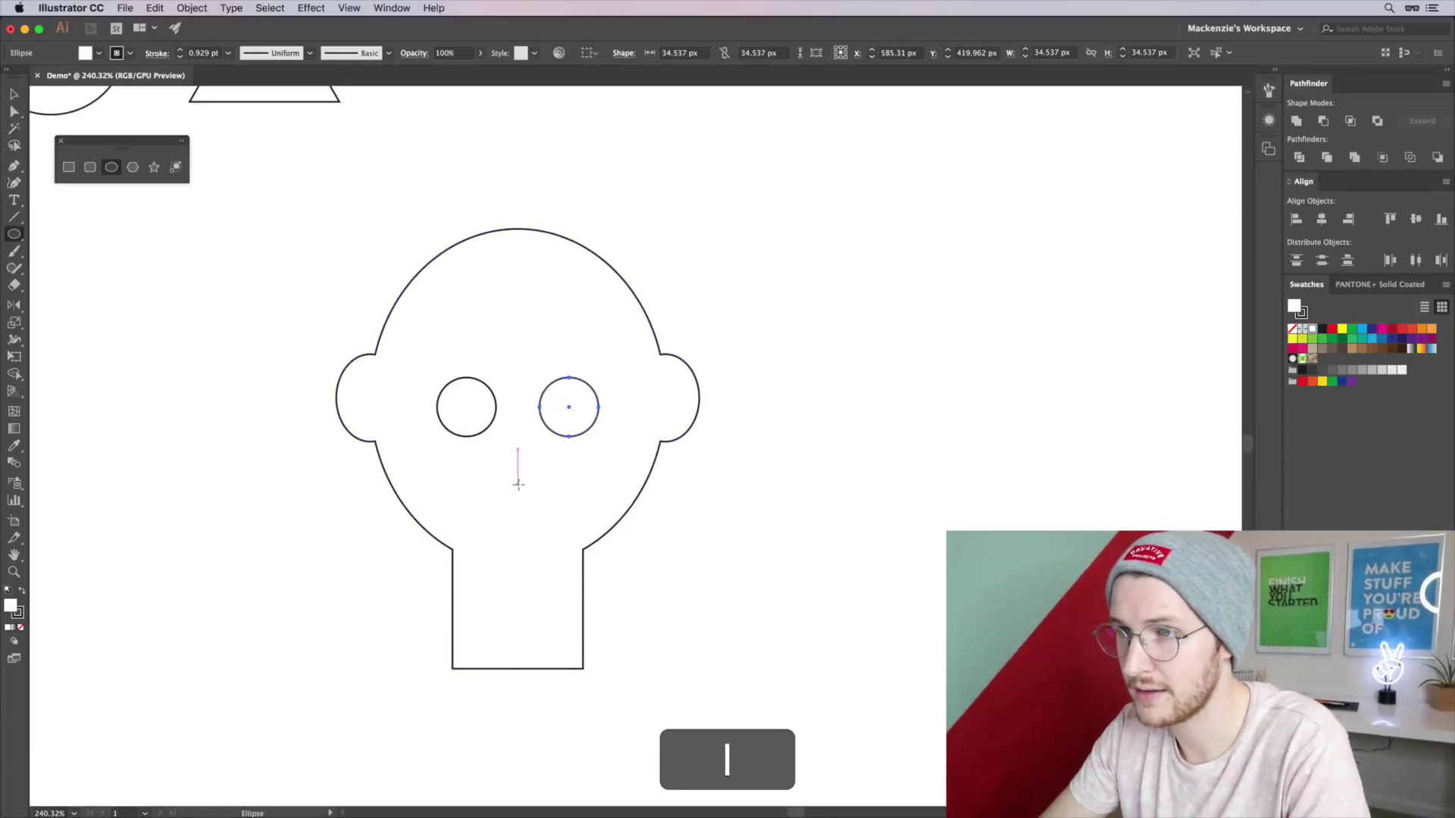
left_click_drag(518, 483, 555, 528)
key("m")
left_click_drag(428, 484, 611, 388)
key("shift+v")
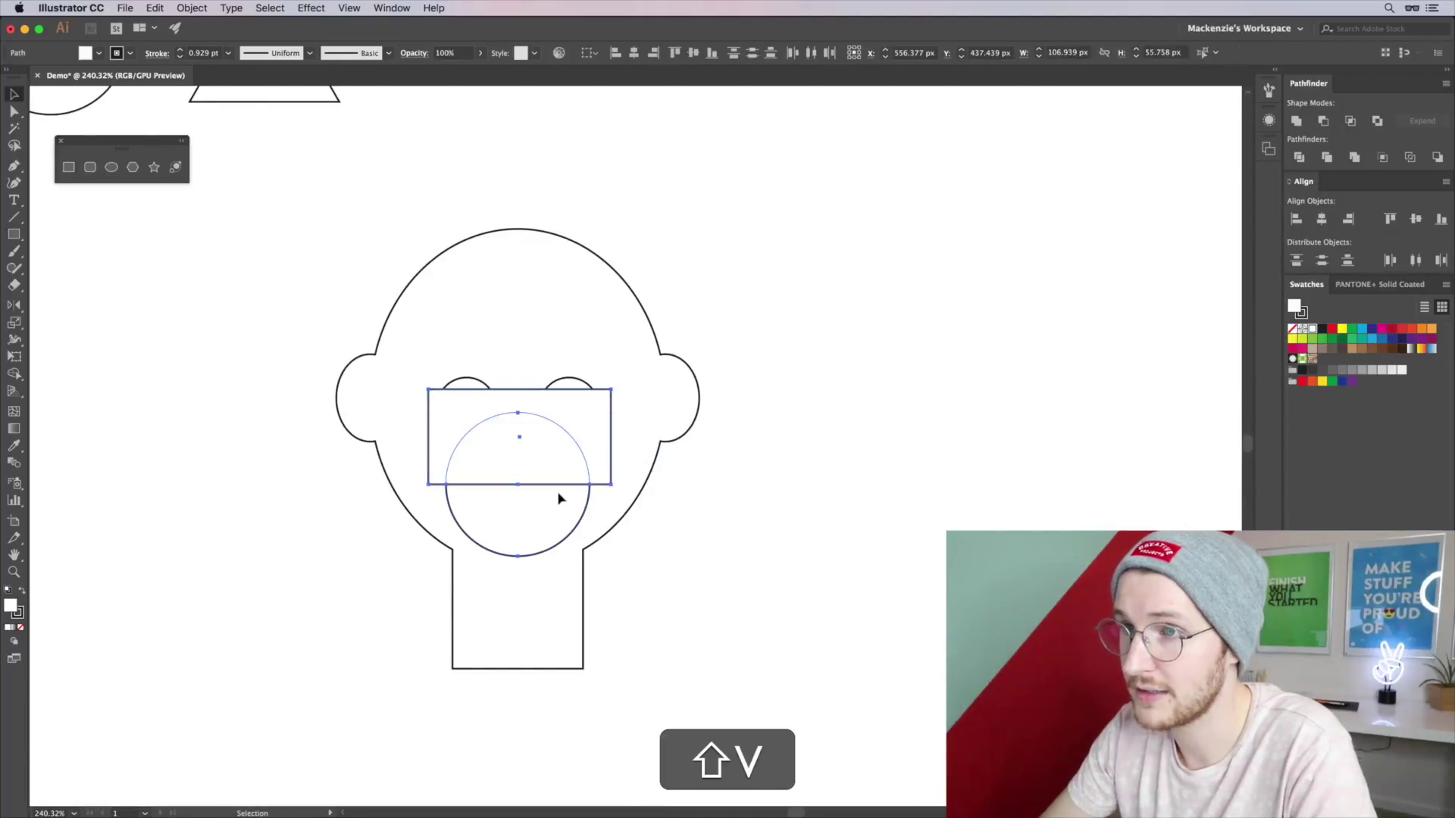
left_click(1323, 122)
- Move the mouth up beneath the eyes and raise both eyes slightly above it
left_click_drag(500, 503, 498, 457)
left_click(465, 413)
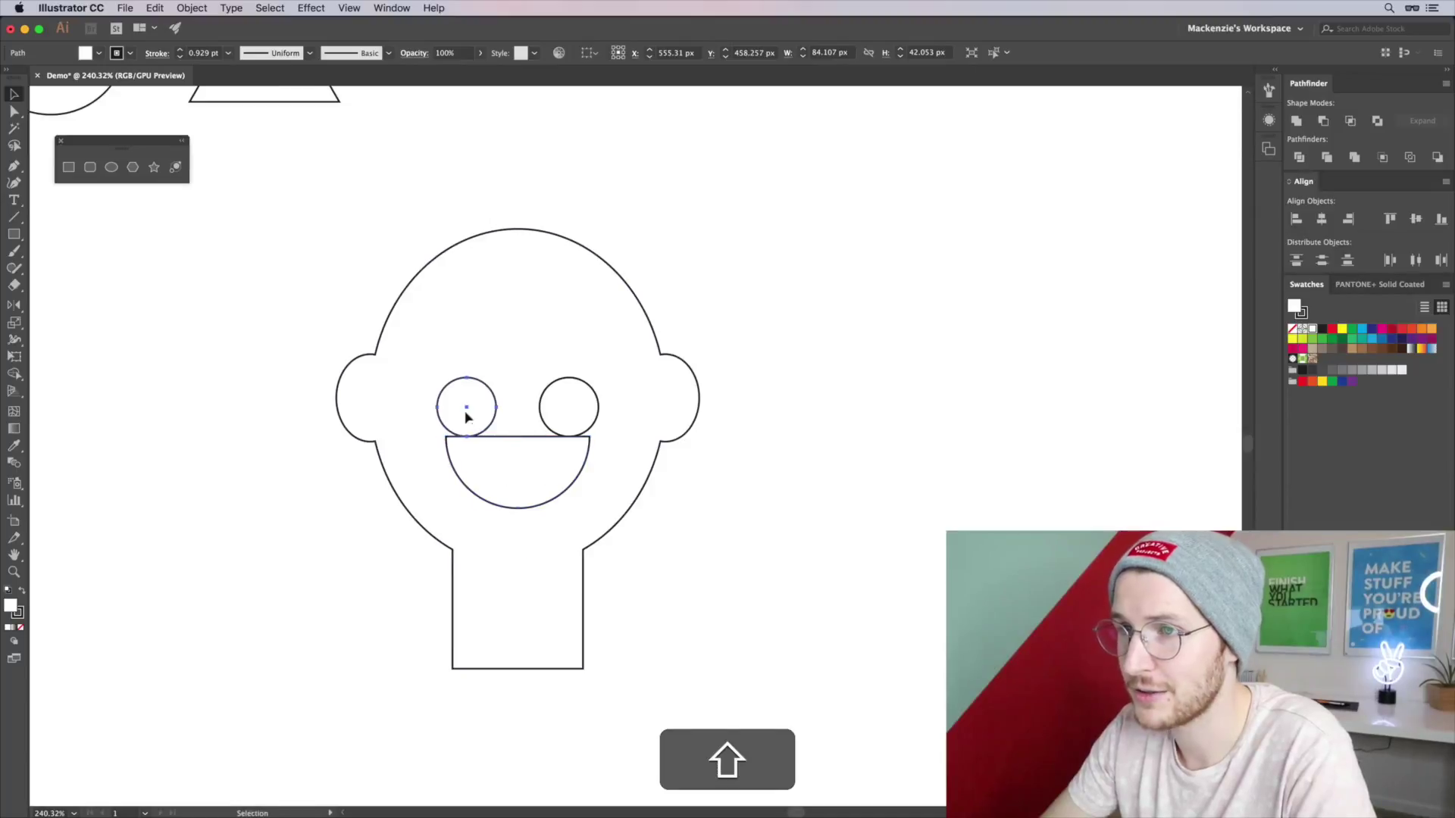
left_click(588, 412, "shift")
left_click_drag(588, 412, 571, 365)
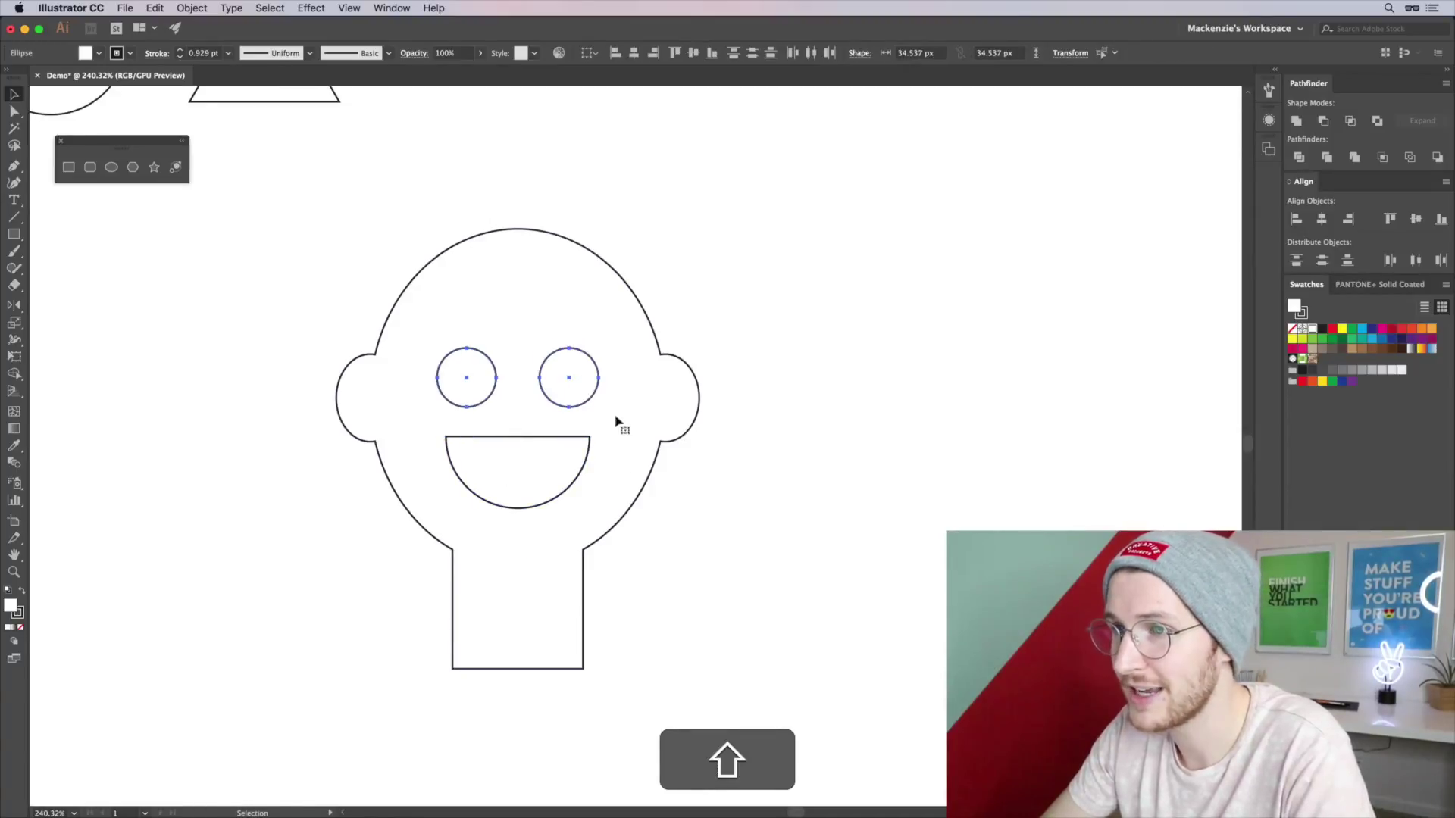
left_click(728, 510)
- Round the left and right neck corner anchors of the head outline using the Live Corner widget
scroll(536, 552, "up", 3)
key("a")
left_click(528, 546)
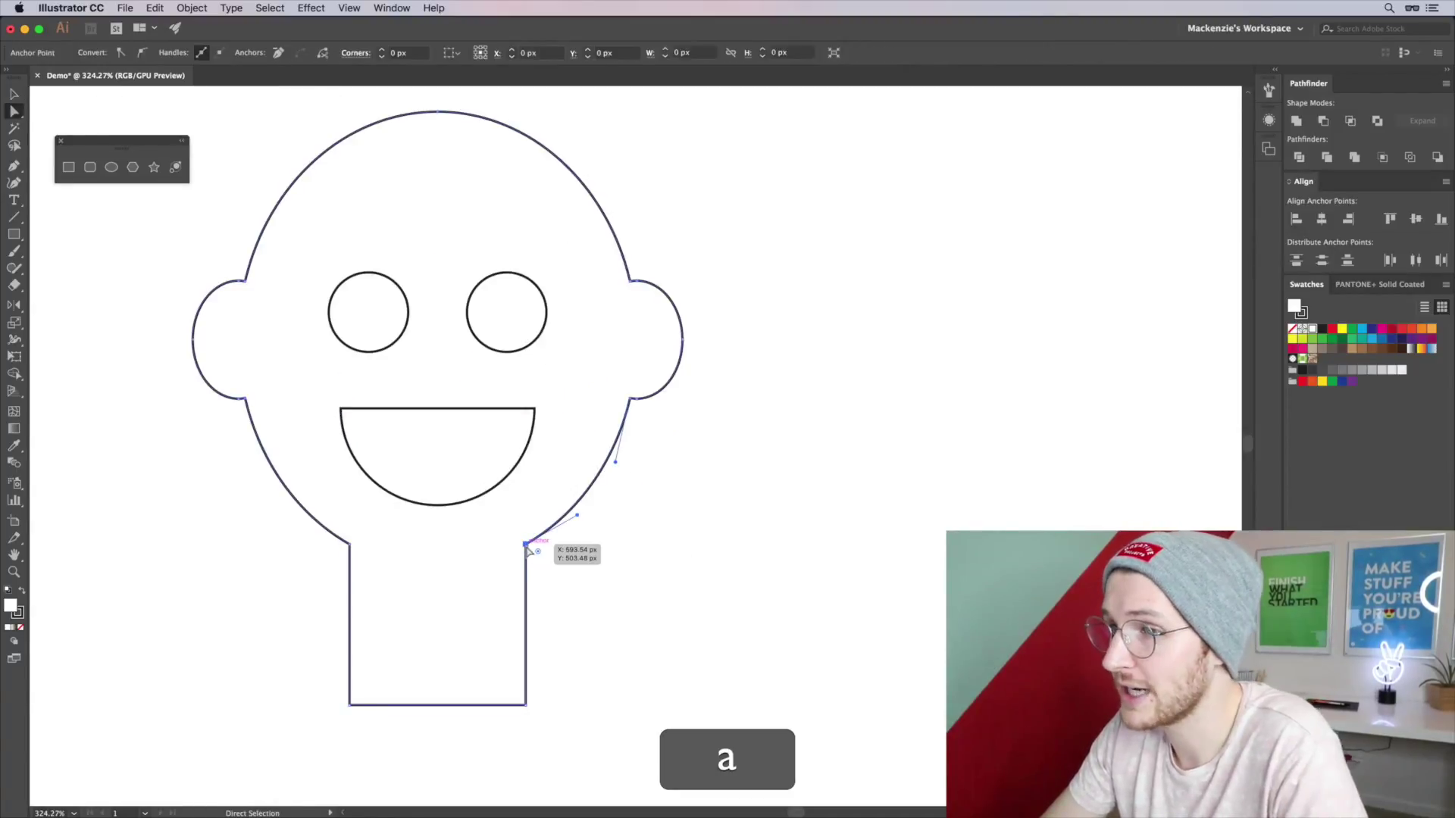
left_click(348, 544, "shift")
mouse_move(343, 552)
left_mouse_down()
mouse_move(304, 583)
mouse_move(328, 563)
left_mouse_up()
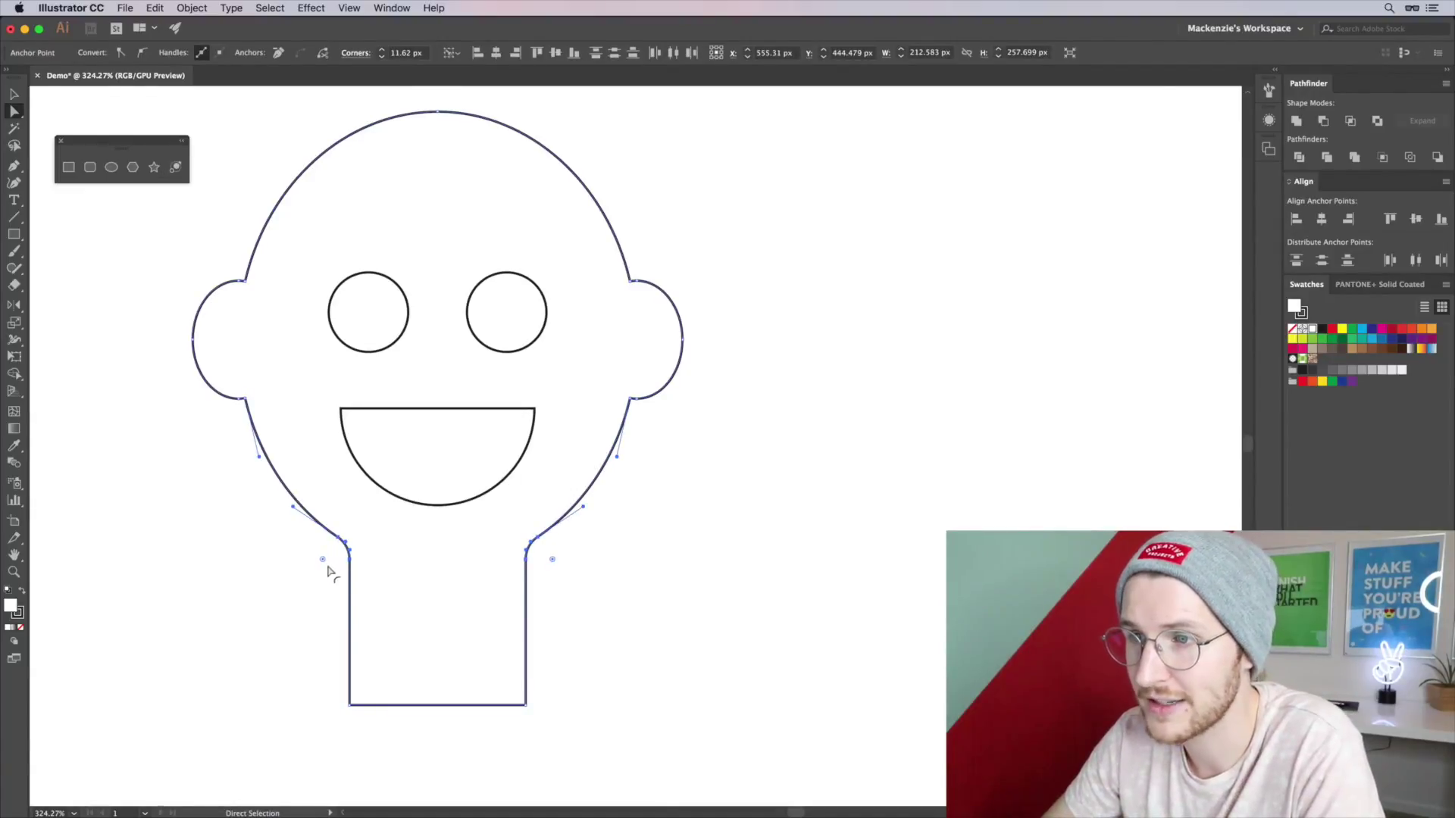
left_click(728, 585)
scroll(727, 586, "down", 2)
scroll(728, 586, "down", 2)
scroll(728, 586, "up", 1)
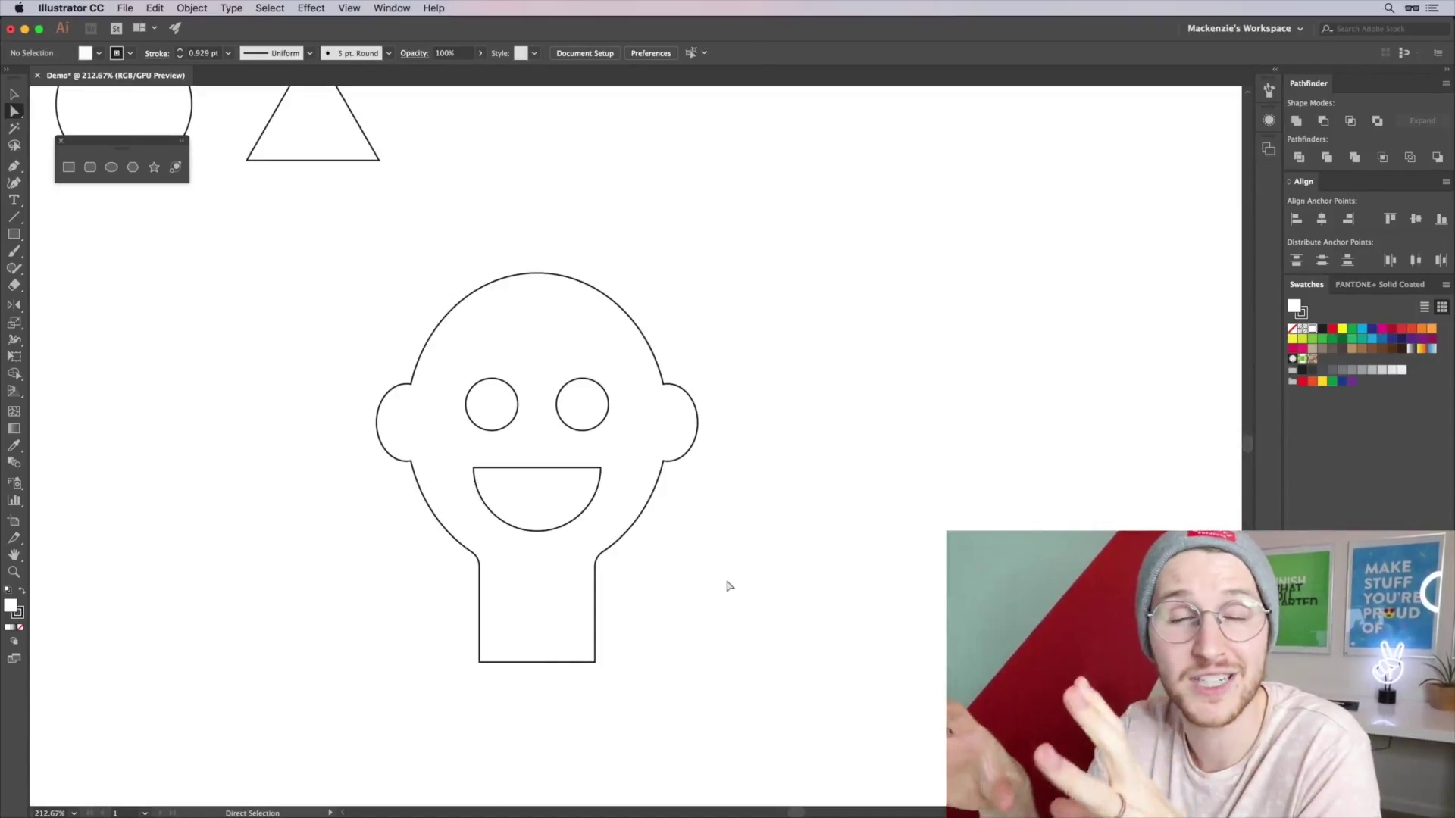
scroll(612, 386, "down", 3)
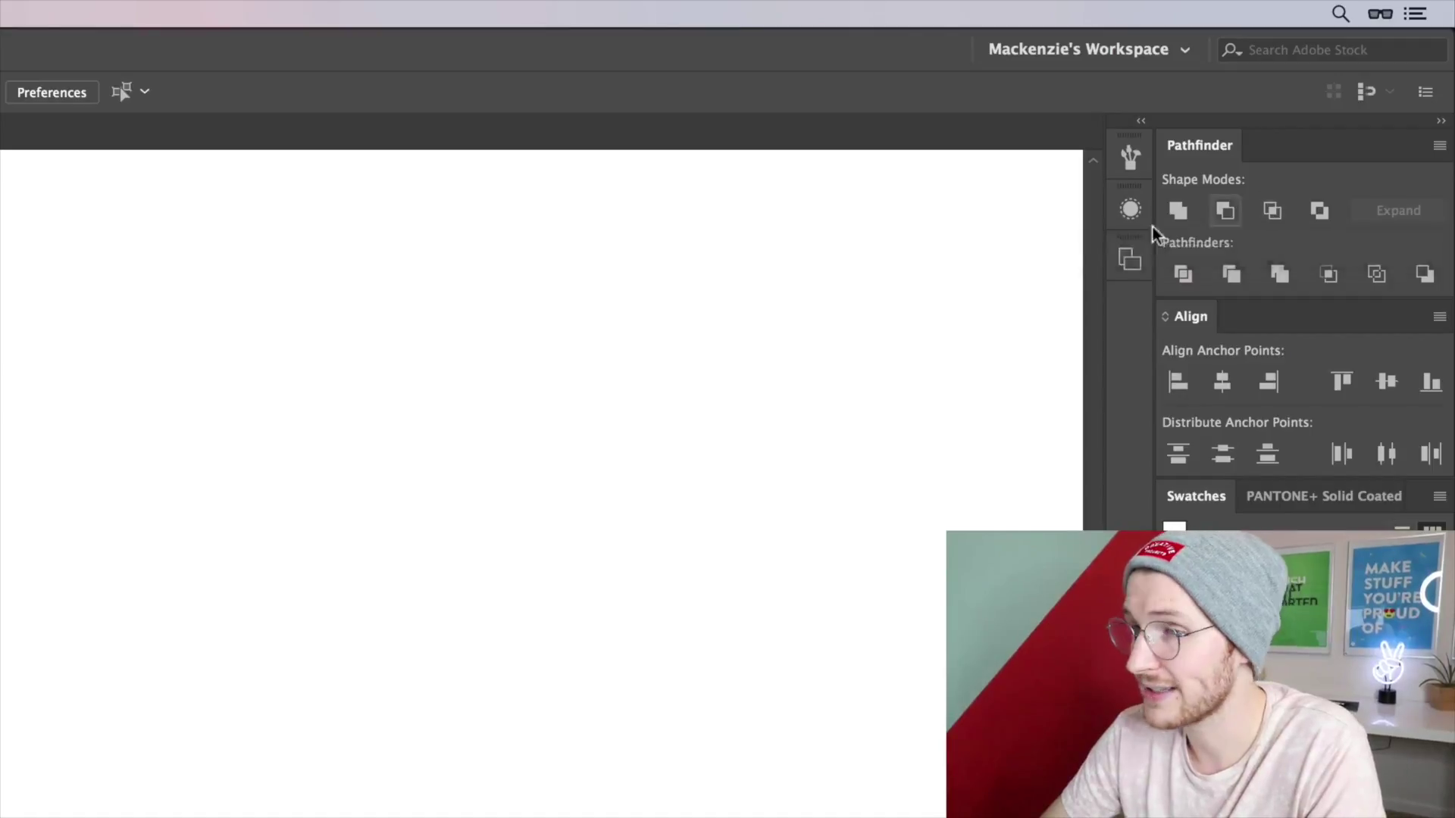
key("m")
- Draw a square and place an overlapping copy beside it, with both selected
left_click_drag(208, 617, 347, 757)
key("v")
left_click_drag(302, 693, 415, 697)
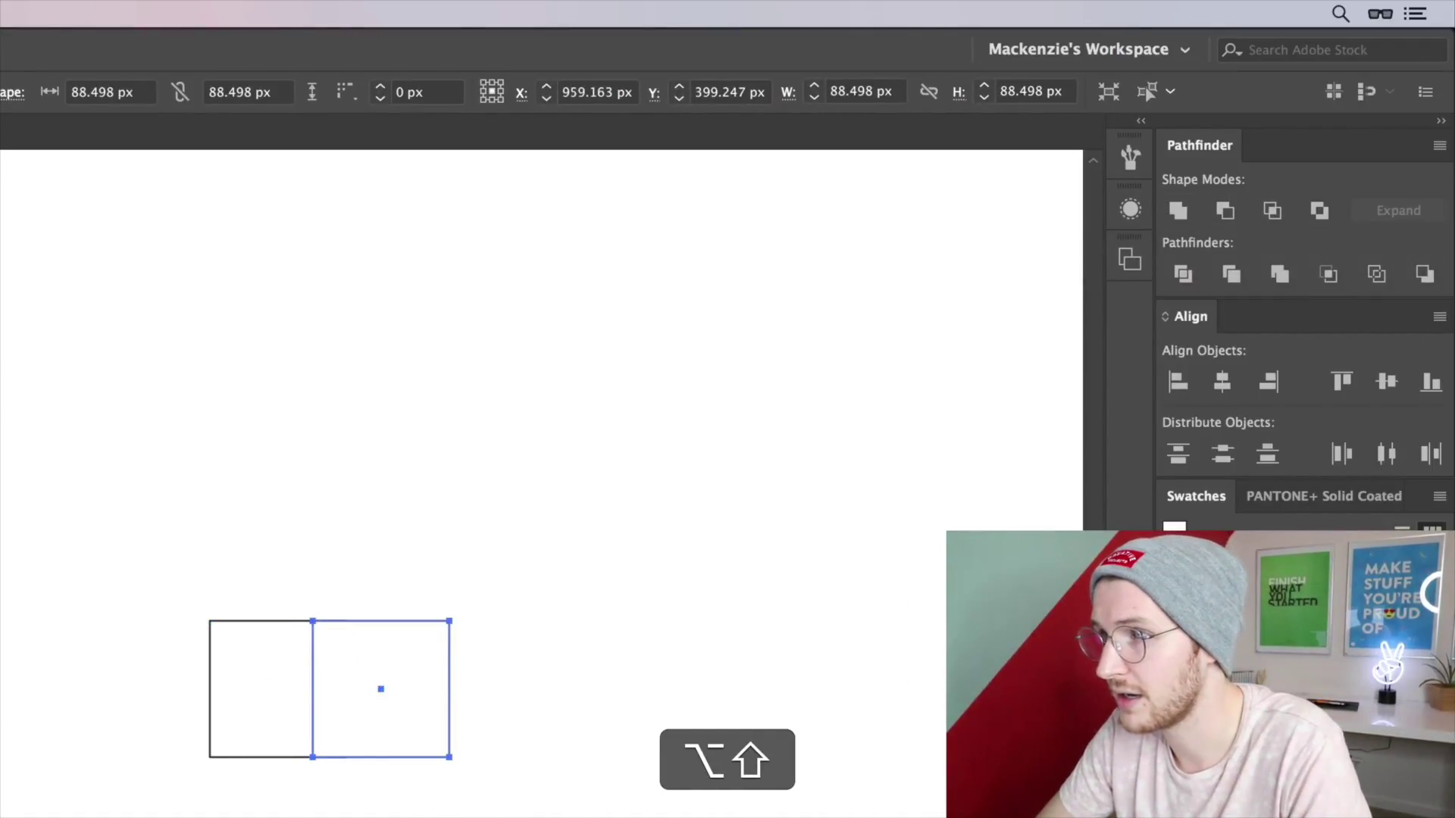
left_click(256, 664, "shift")
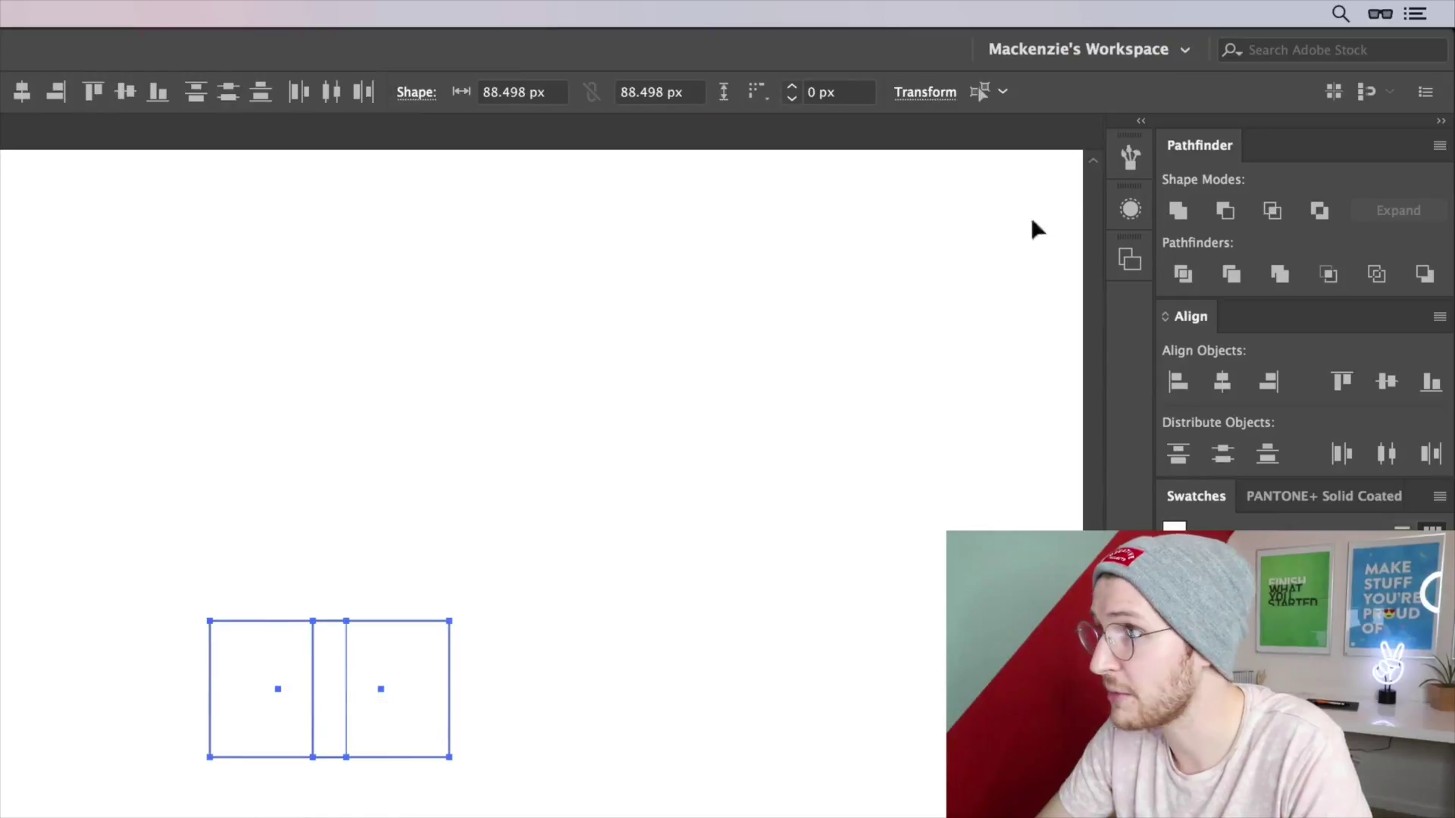
- Preview Pathfinder Intersect and Exclude on the squares, undoing each result
left_click(1270, 214)
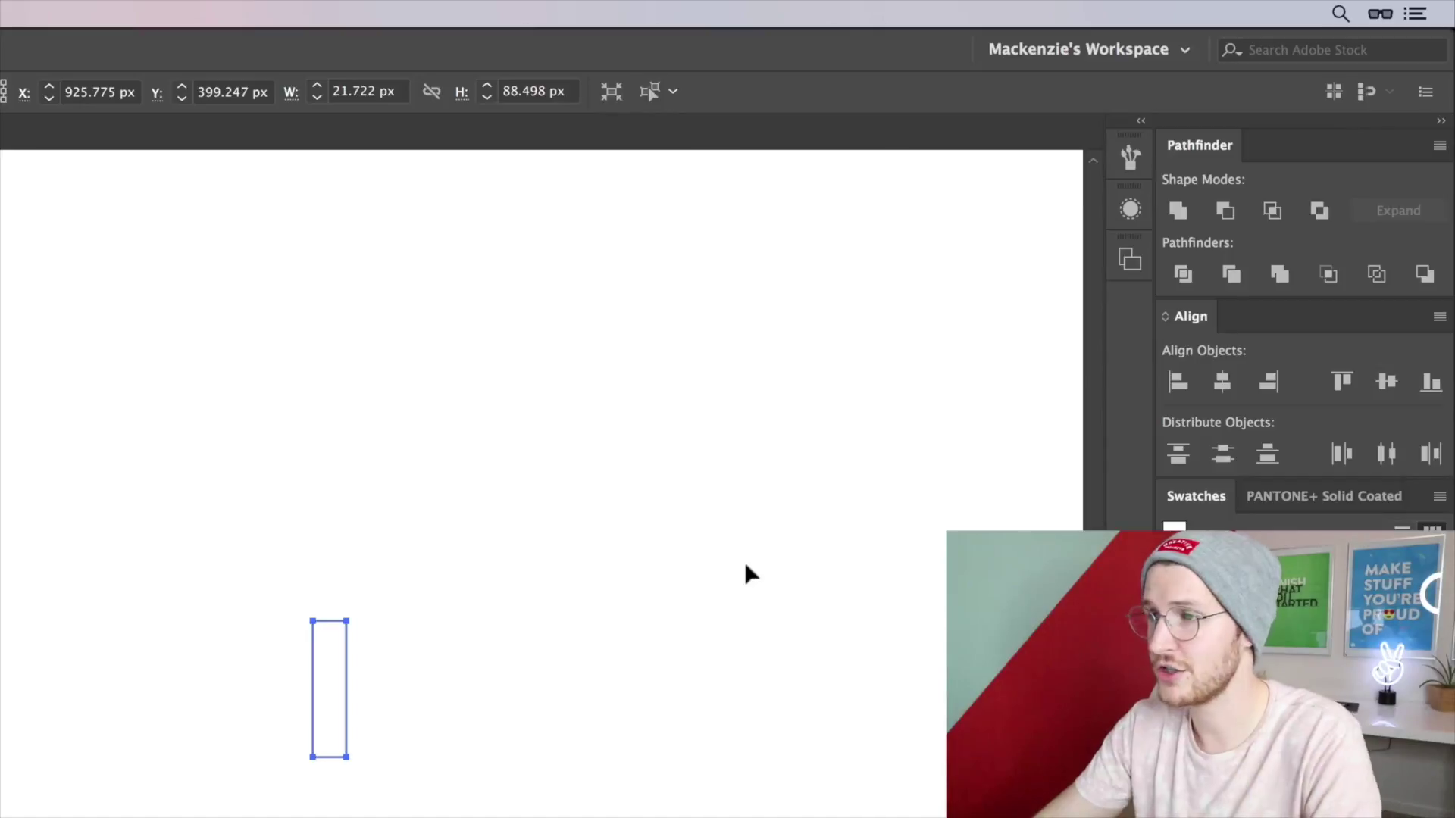
key("super+z")
key("shift+super+z")
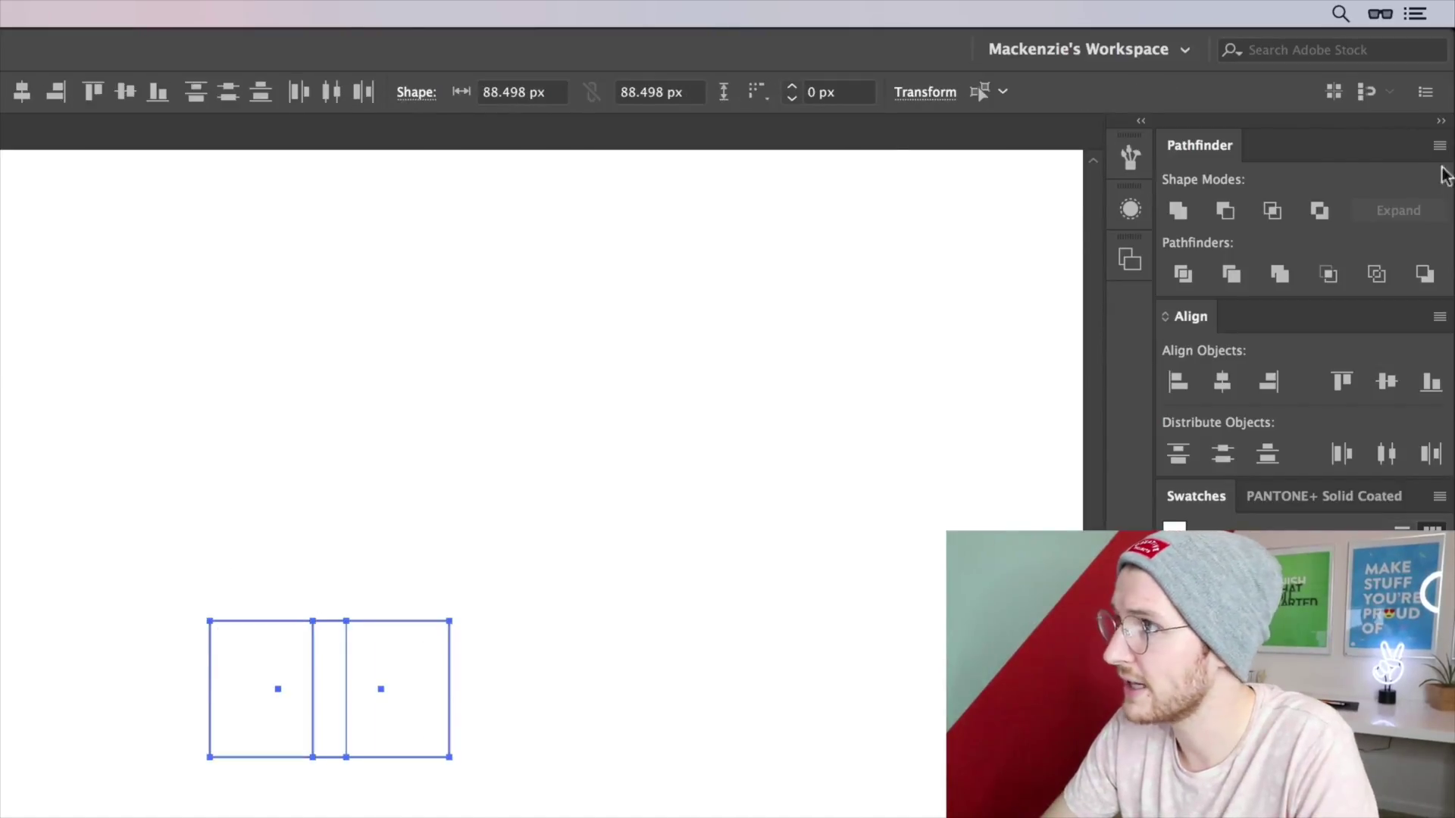
left_click(1318, 213)
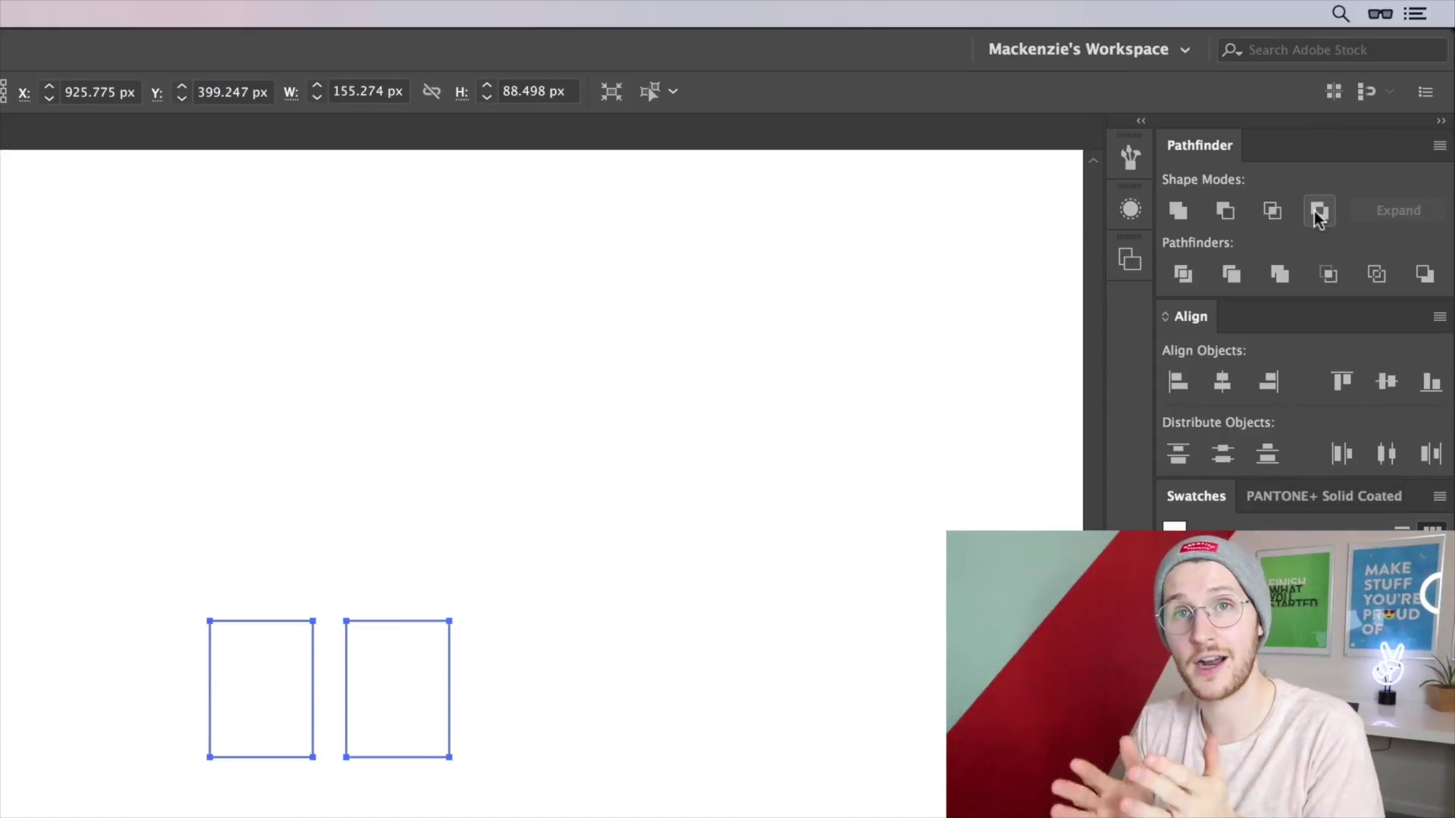
key("super+z")
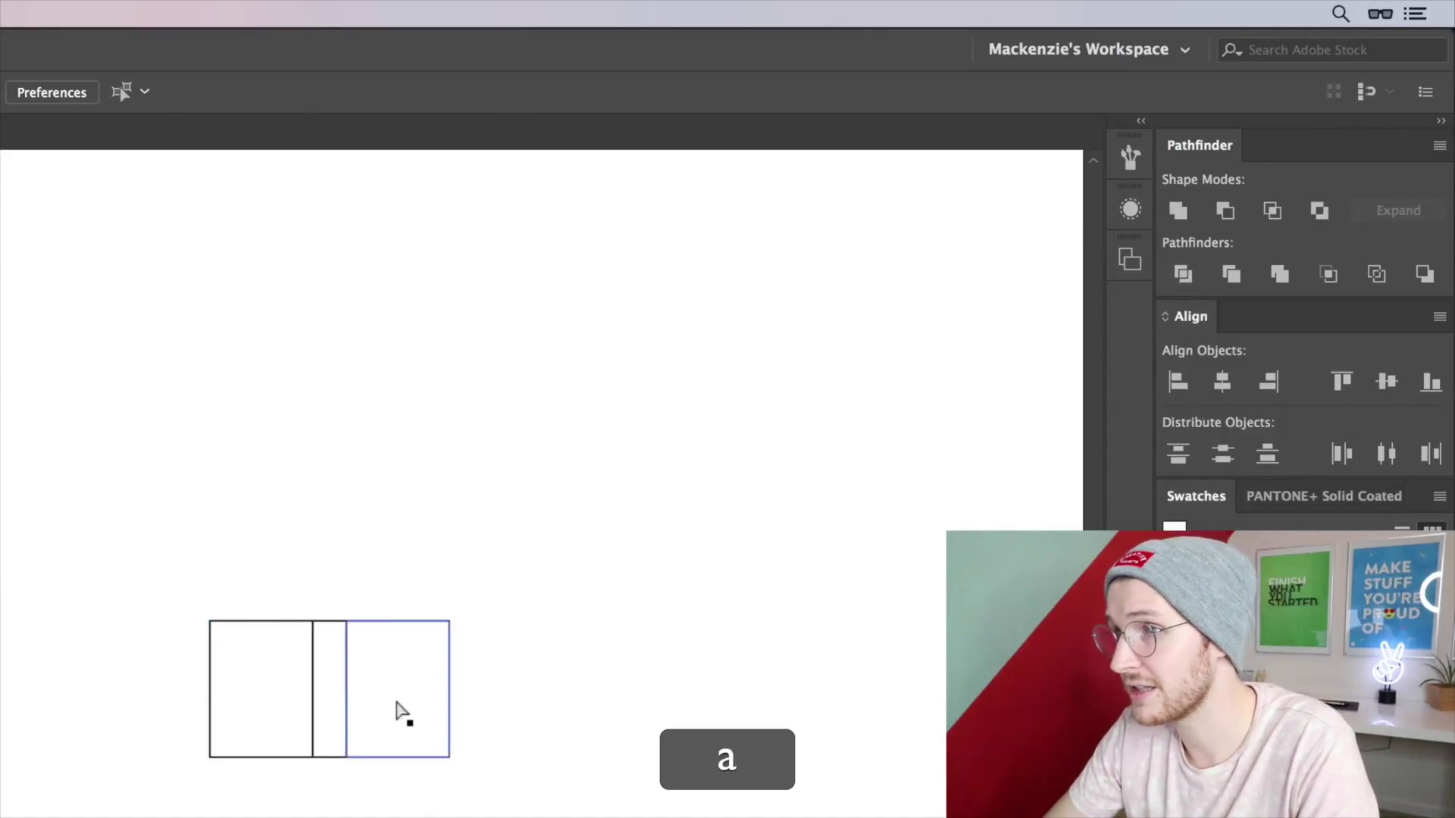
- Pull apart the Divide pieces to show the split, then undo to reassemble the squares
left_click_drag(399, 712, 503, 711)
left_click_drag(328, 685, 367, 614)
left_click(246, 632)
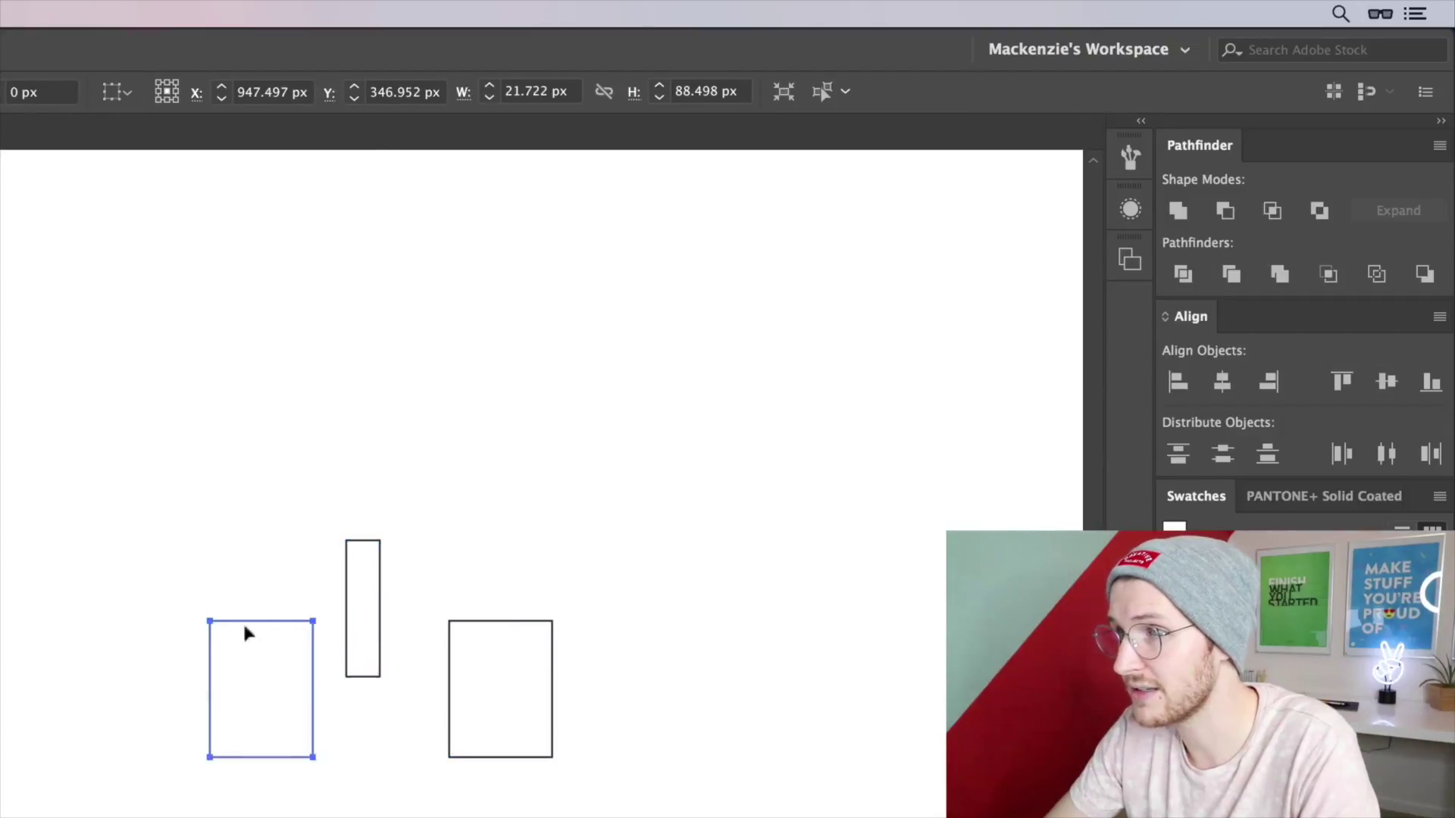
left_click_drag(246, 632, 113, 407)
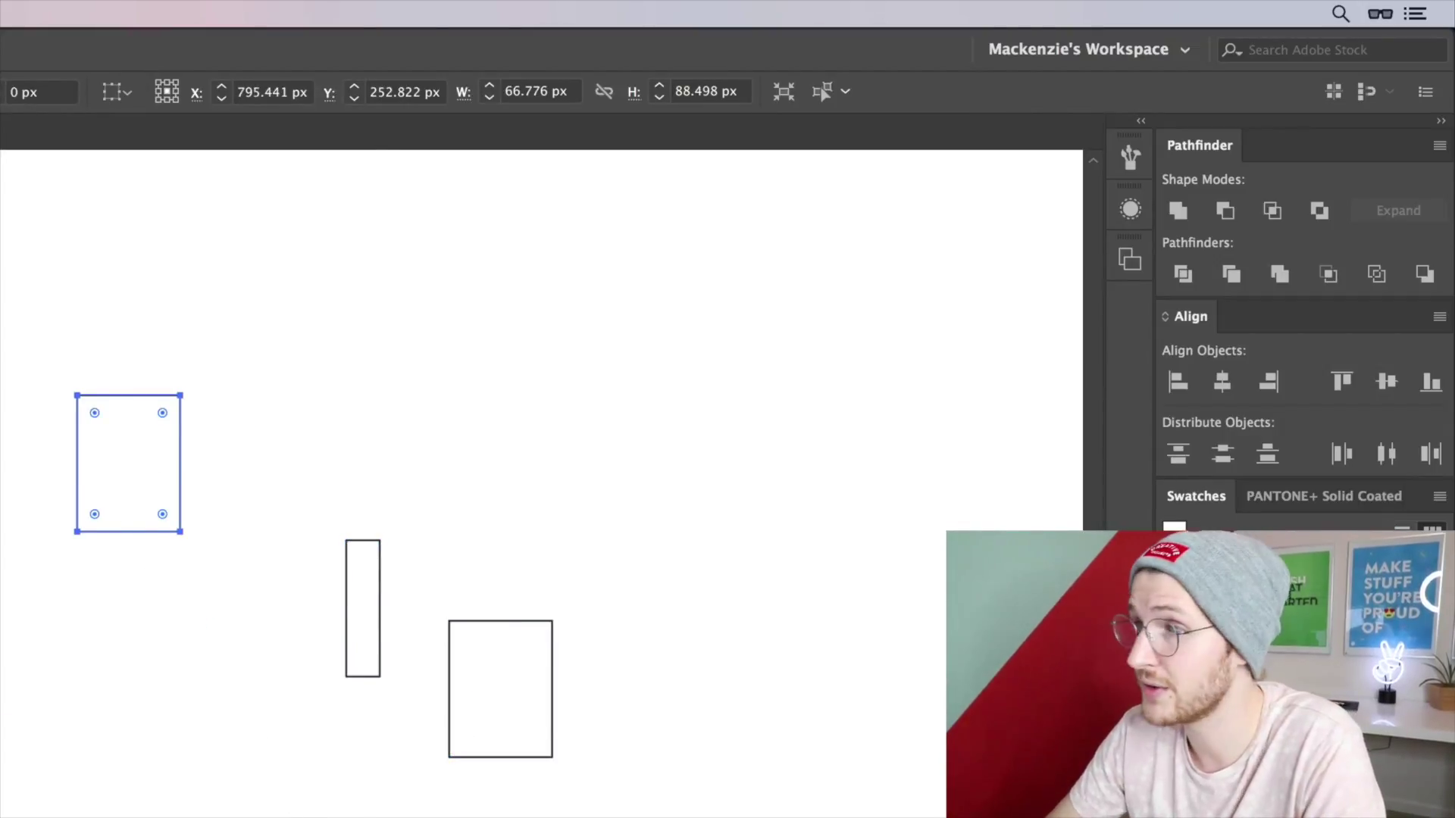
key("super+z")
key("super+z")
key("super+z")
key("super+z")
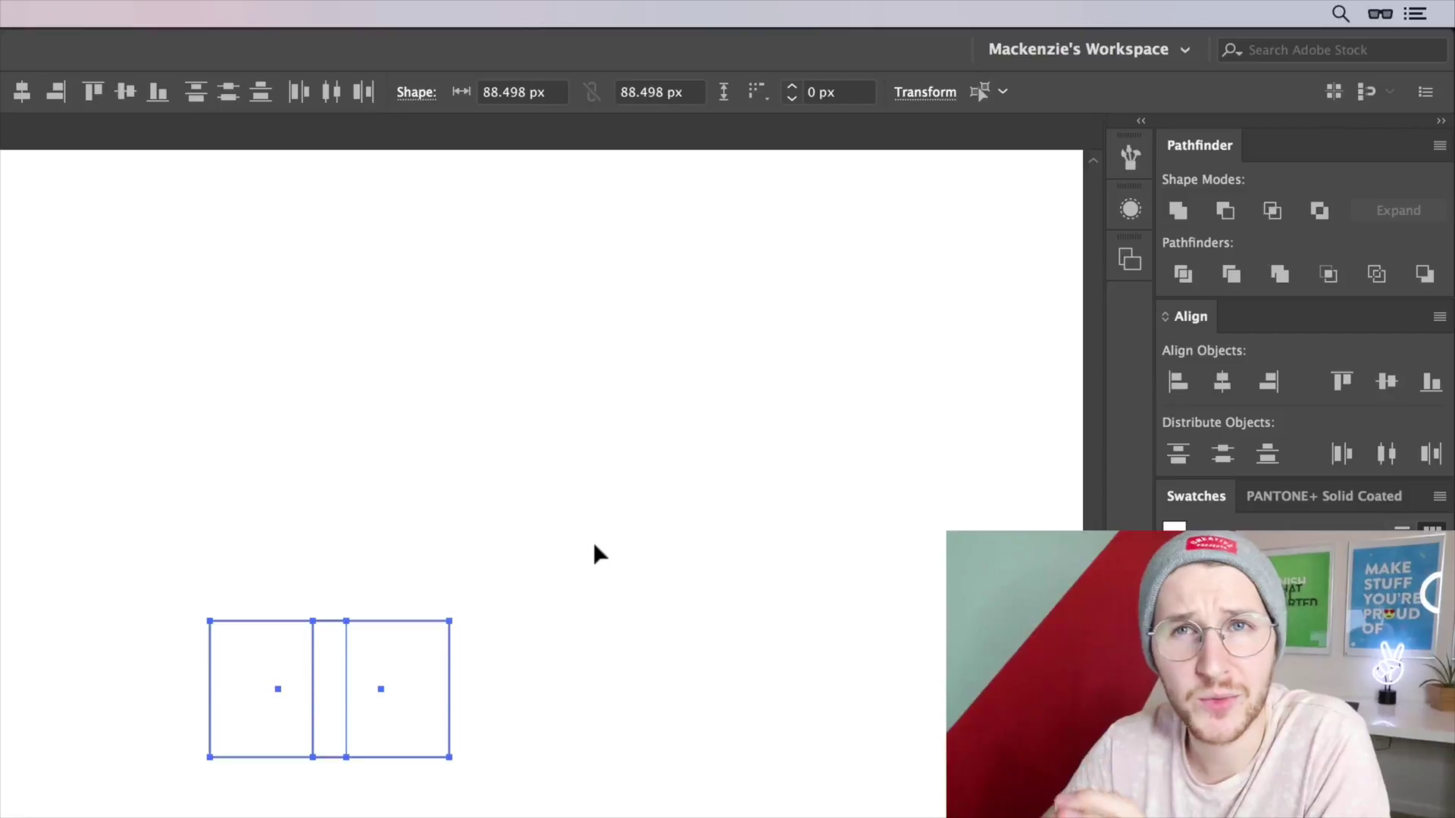
- Apply Pathfinder Trim and select the intact 88.5 px right square on its own
left_click(1232, 276)
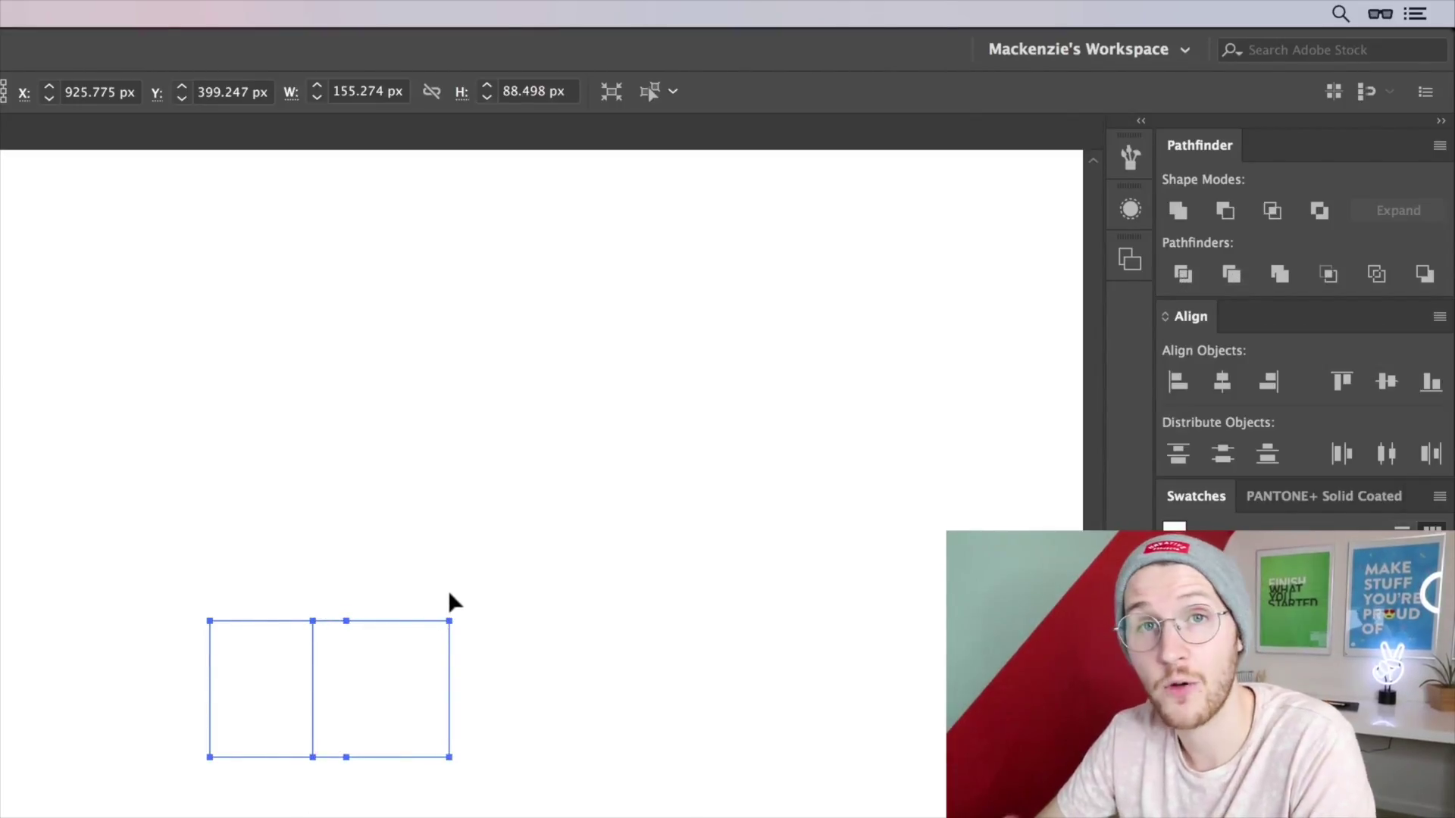
key("a")
left_click(390, 685)
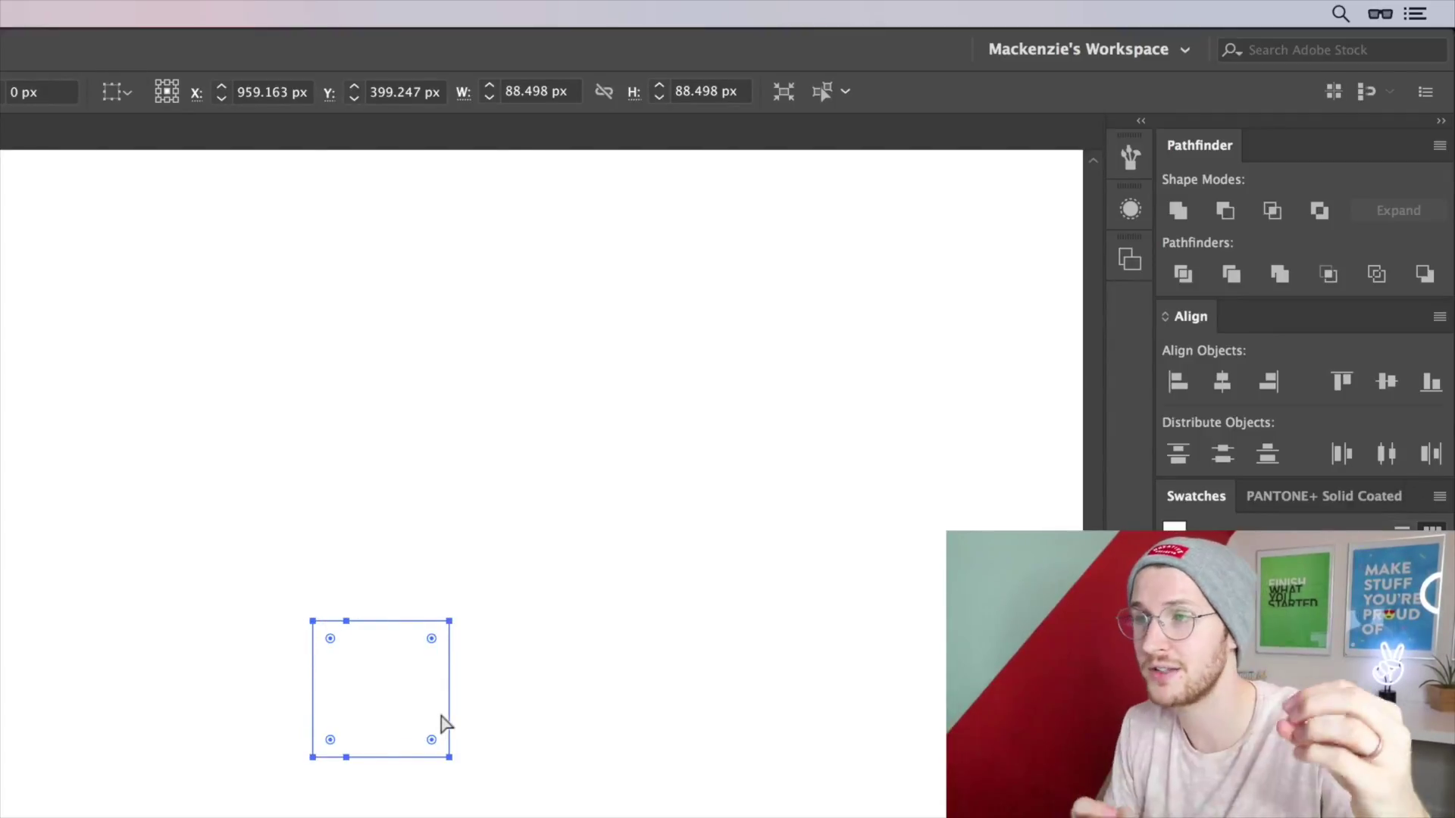
- Restore the original squares and scale one up proportionally to 197.454 px with Free Transform
left_click(195, 711)
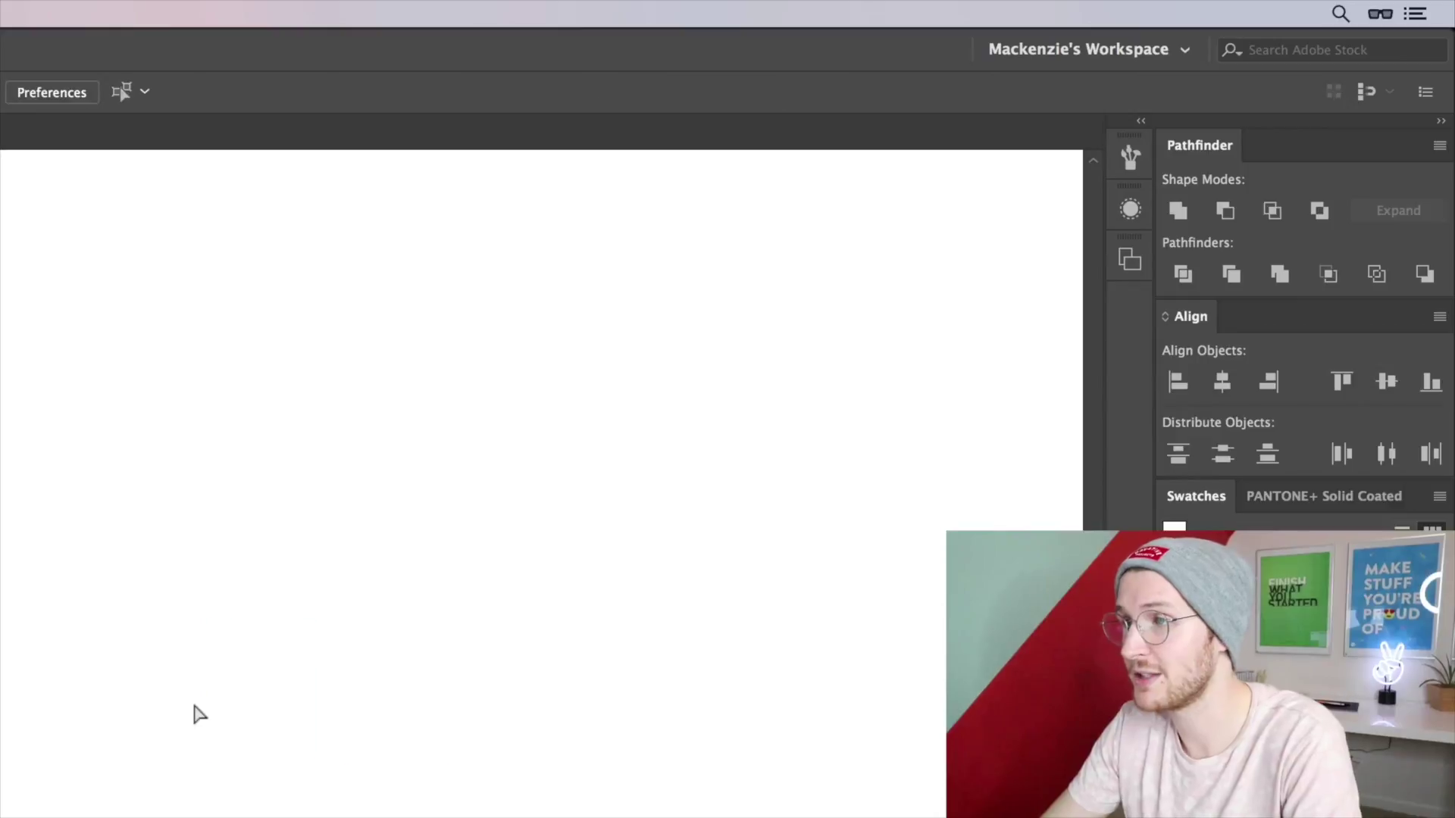
left_click(256, 706)
key("super+z")
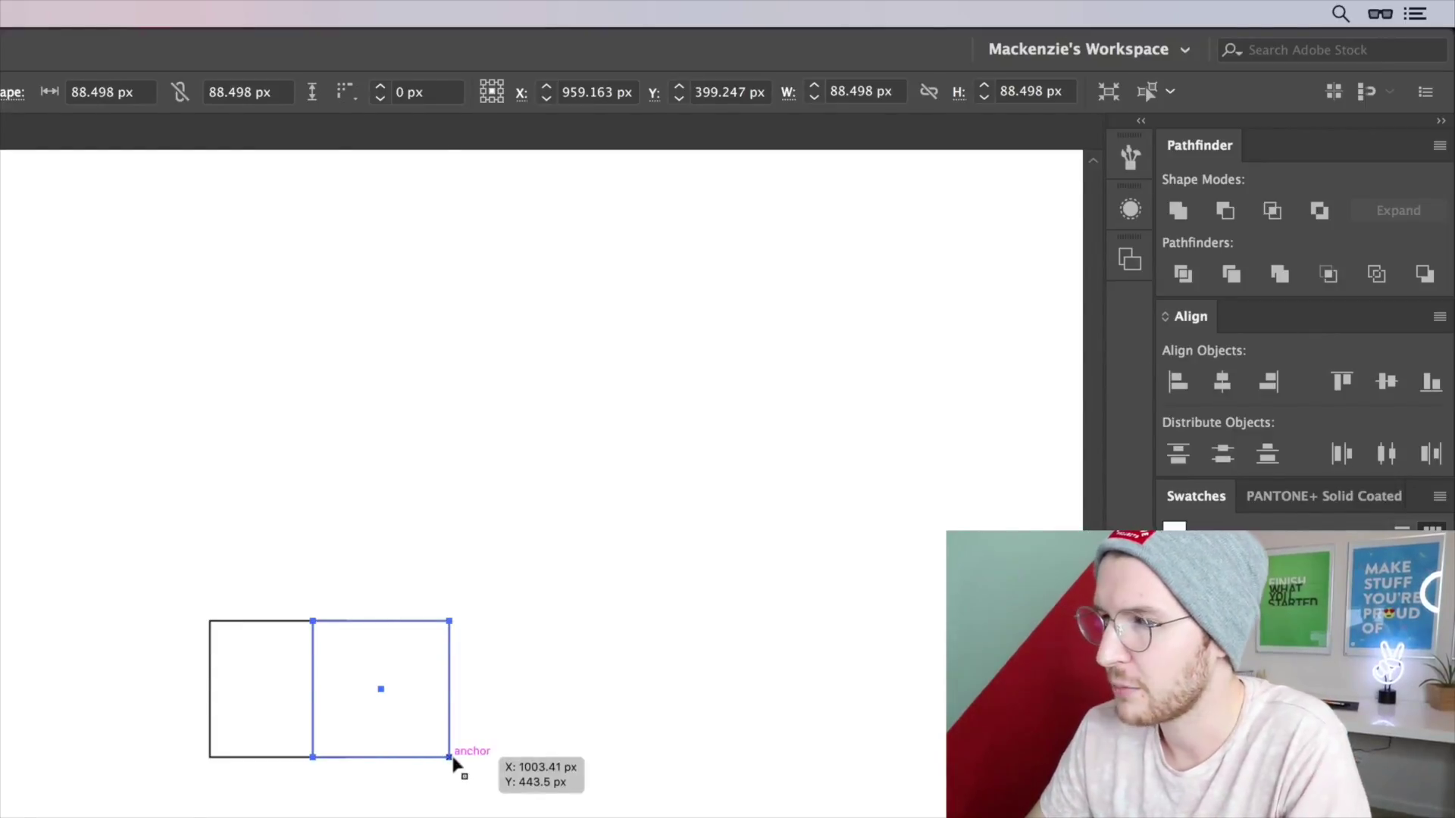
key("e")
left_click_drag(450, 756, 196, 612)
- Send the red square behind, paste the white square in place, then preview Trim and undo it
key("shift+v")
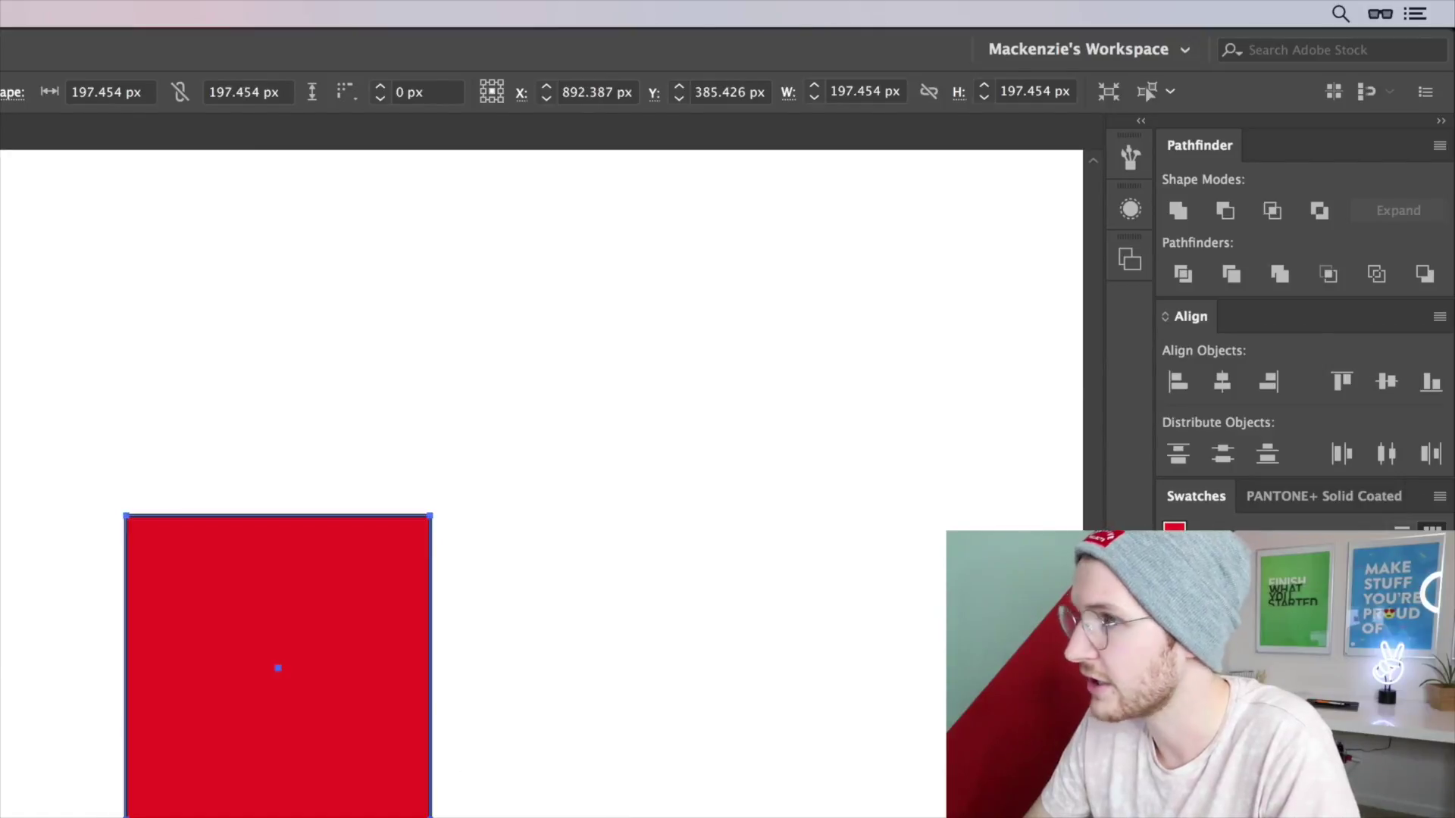
key("shift+super+bracketleft")
key("shift+super+v")
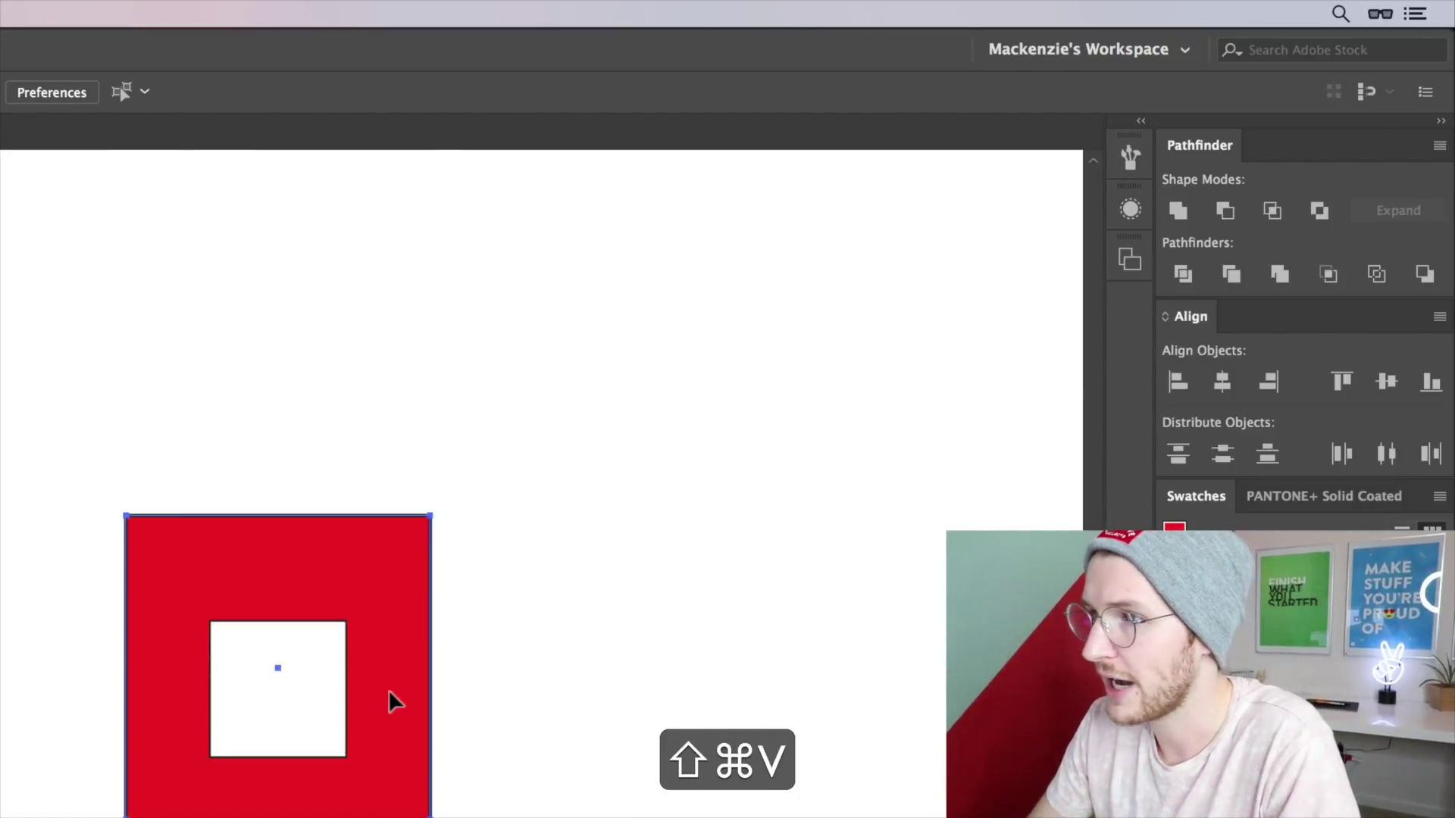
key("shift+super+z")
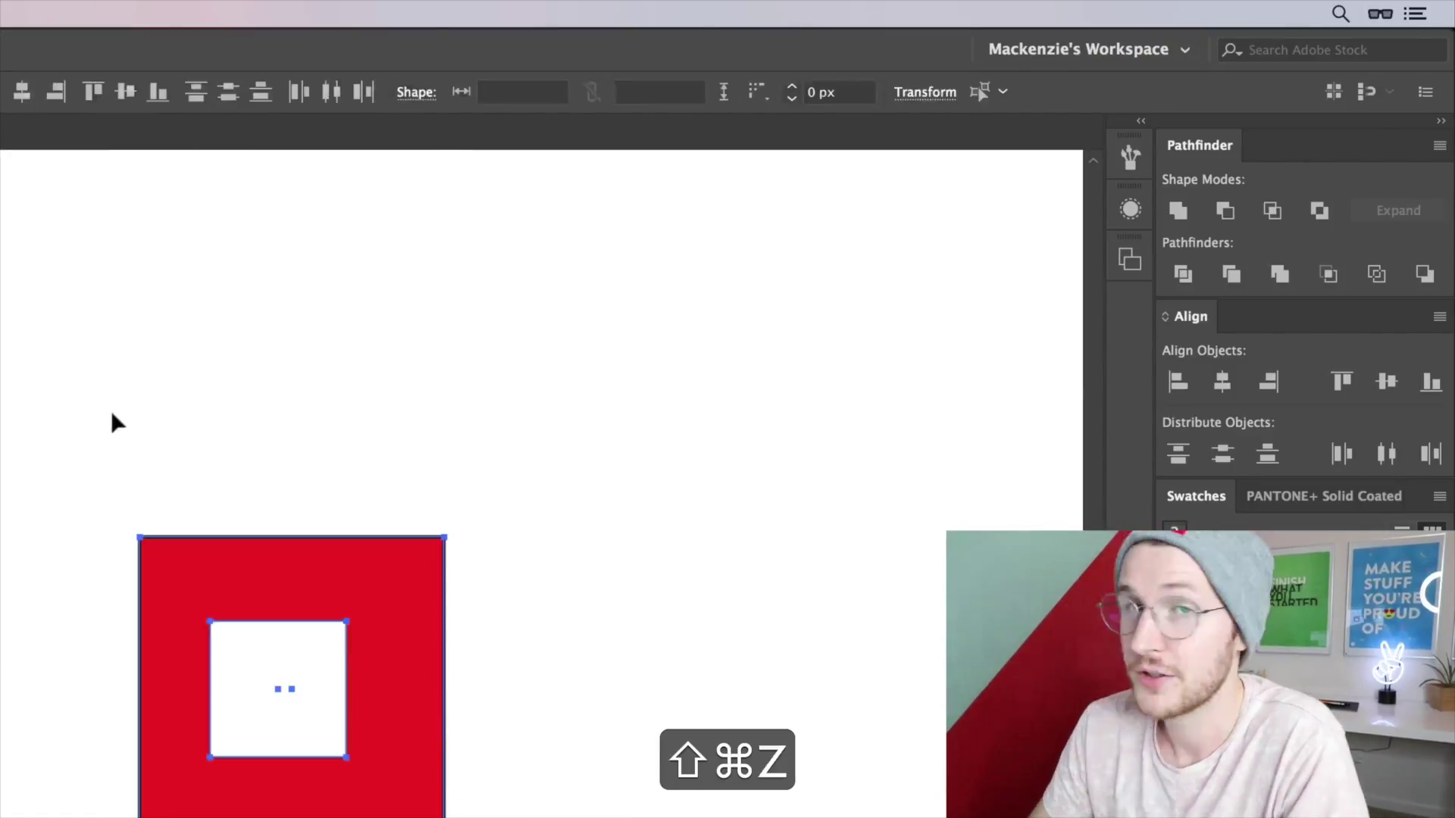
left_click(1278, 274)
key("shift+super+a")
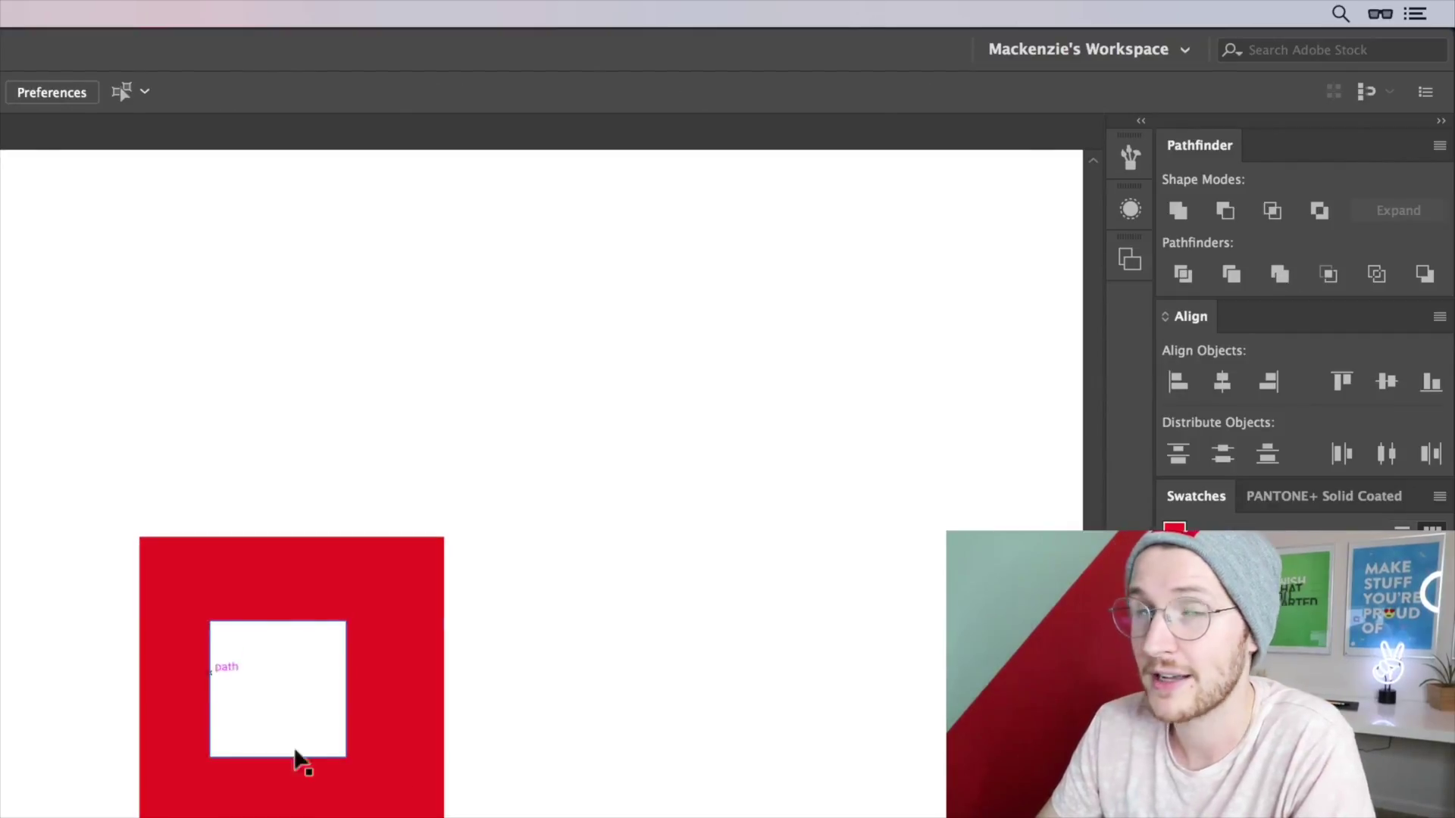
key("super+z")
key("super+z")
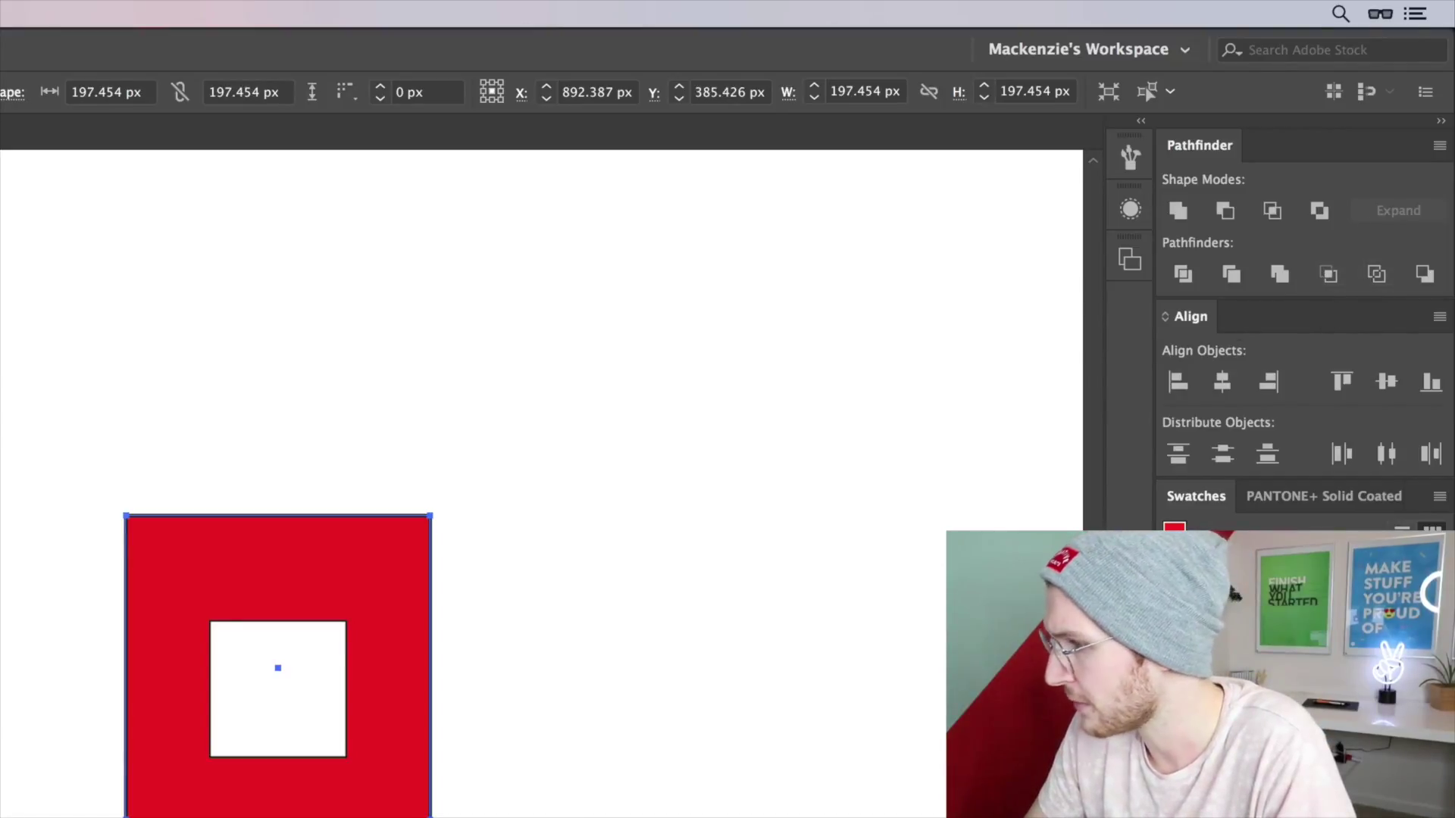
left_click(1328, 273)
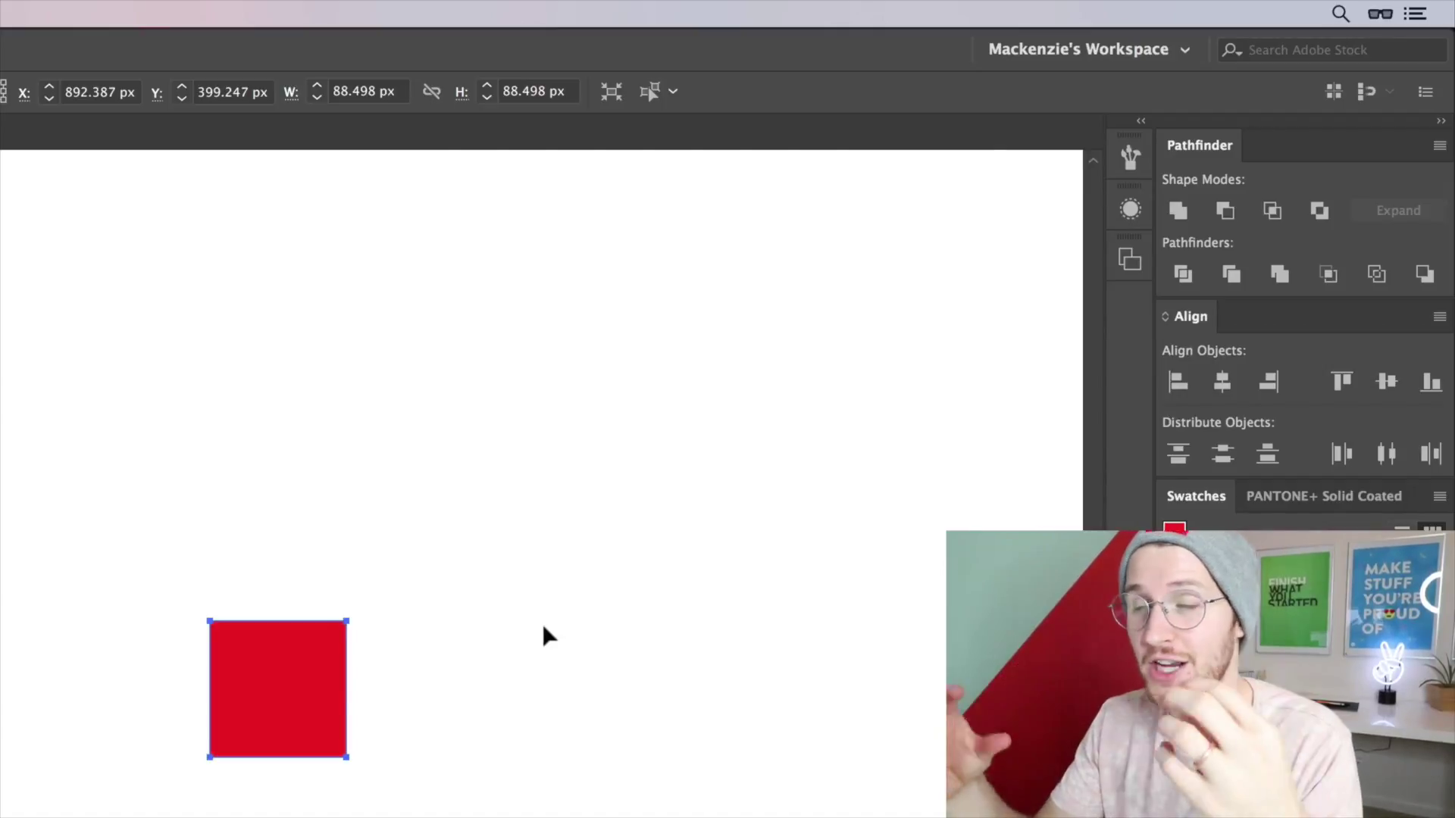
key("super+z")
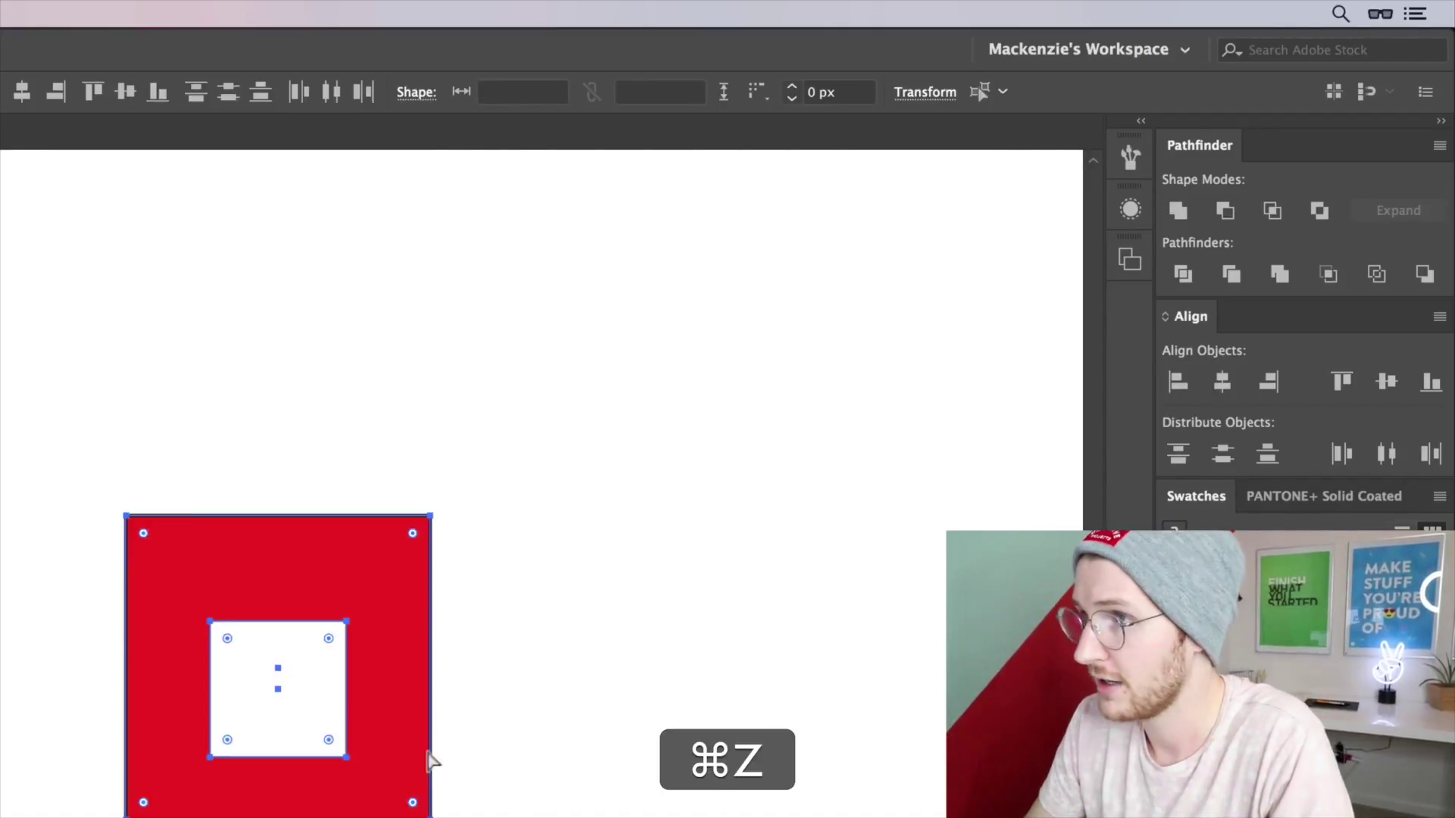
left_click(1383, 275)
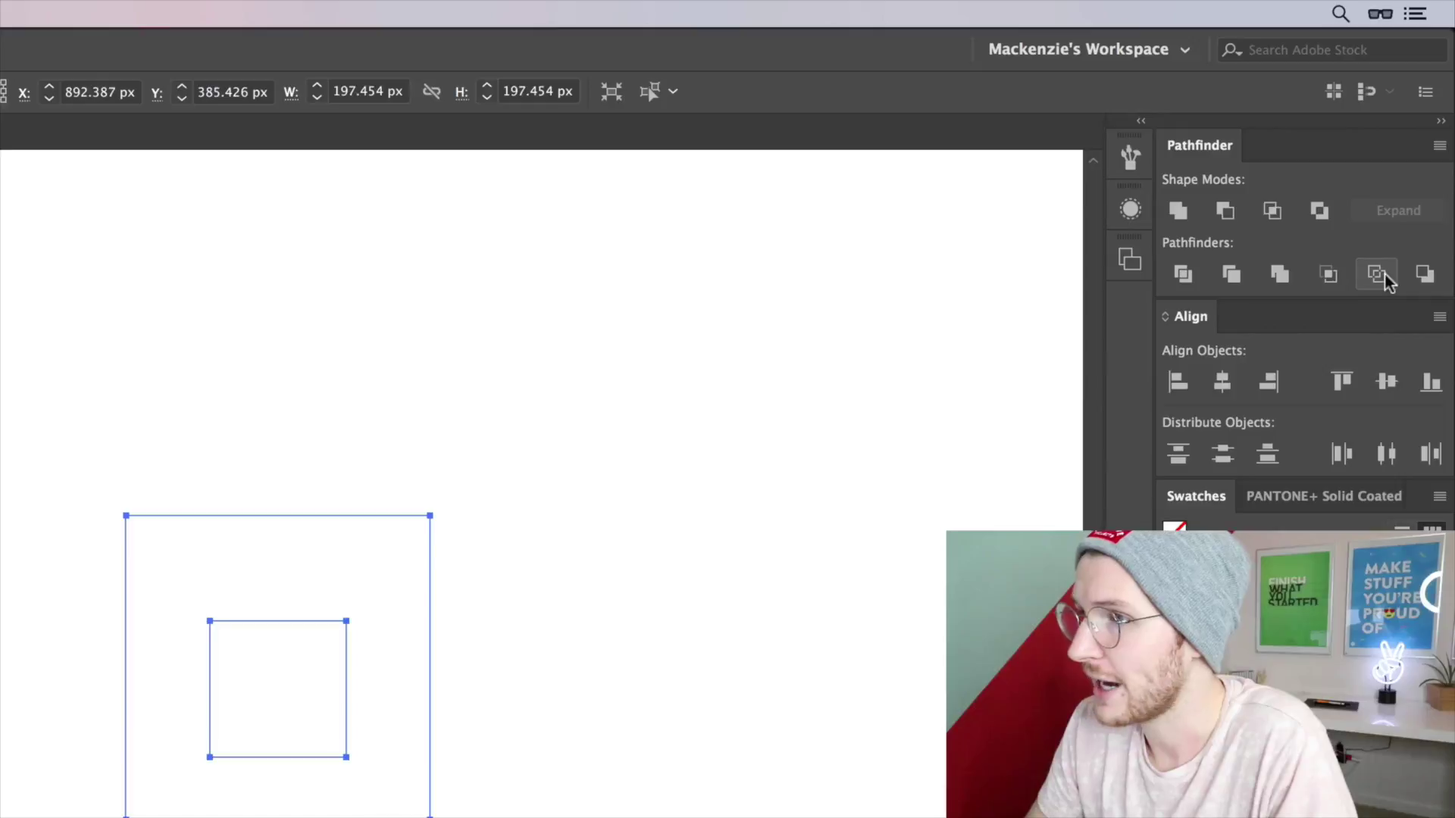
left_click_drag(175, 552, 228, 531)
left_click(290, 401)
left_click_drag(165, 448, 379, 662)
key("a")
key("super+z")
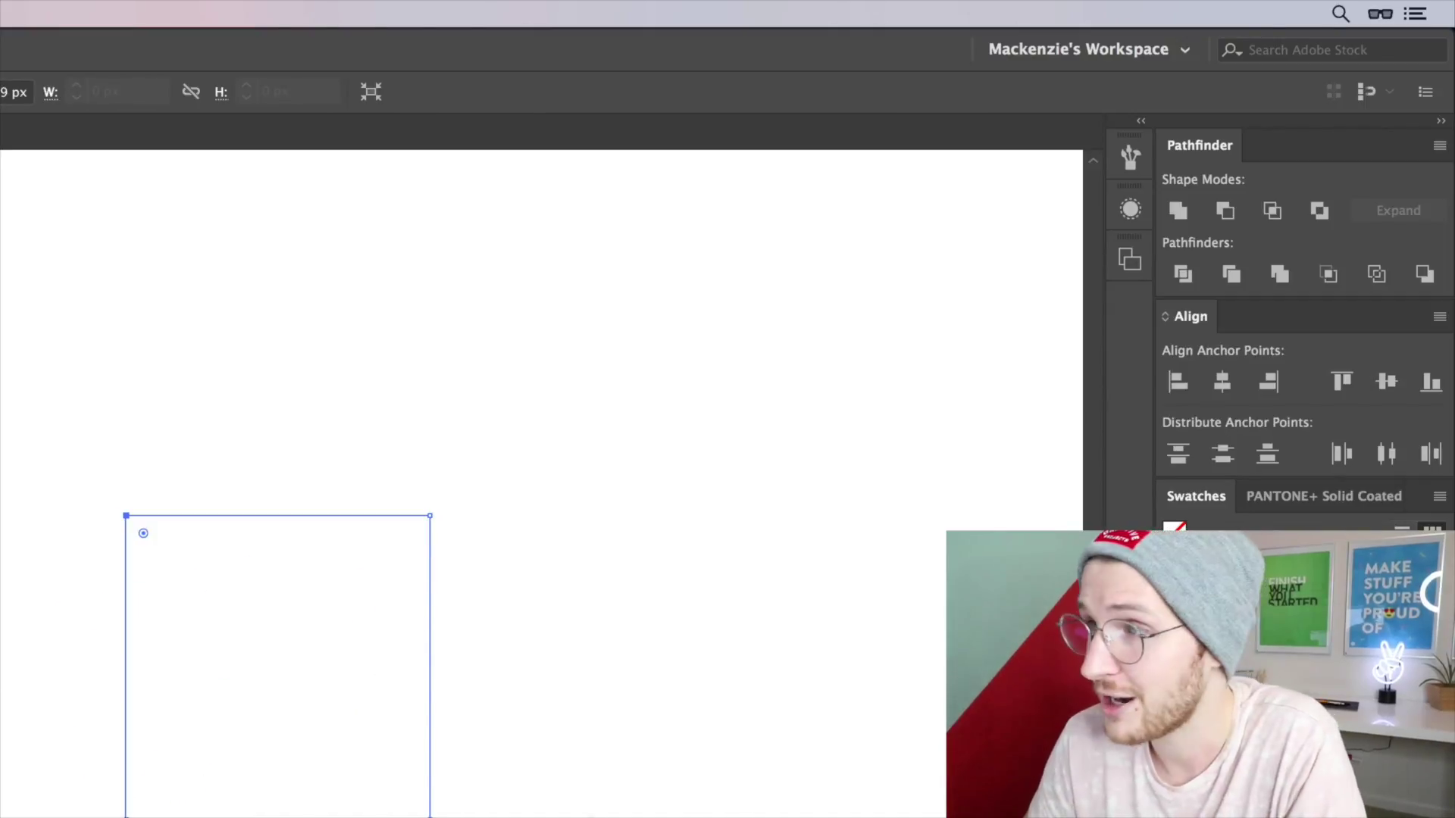
key("super+z")
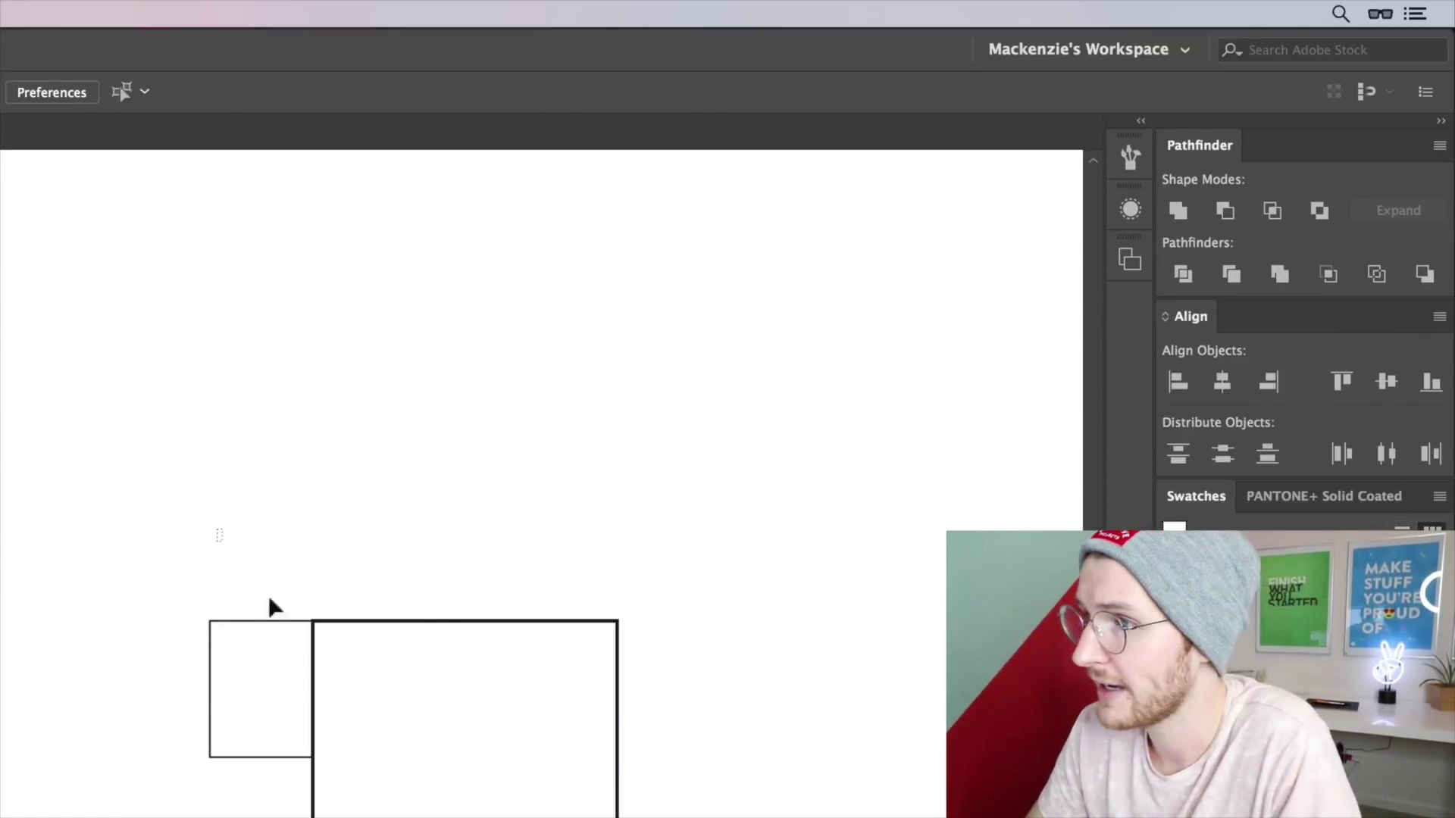
- Marquee-select both squares and apply Minus Back, leaving one notched outline
left_click_drag(270, 604, 575, 682)
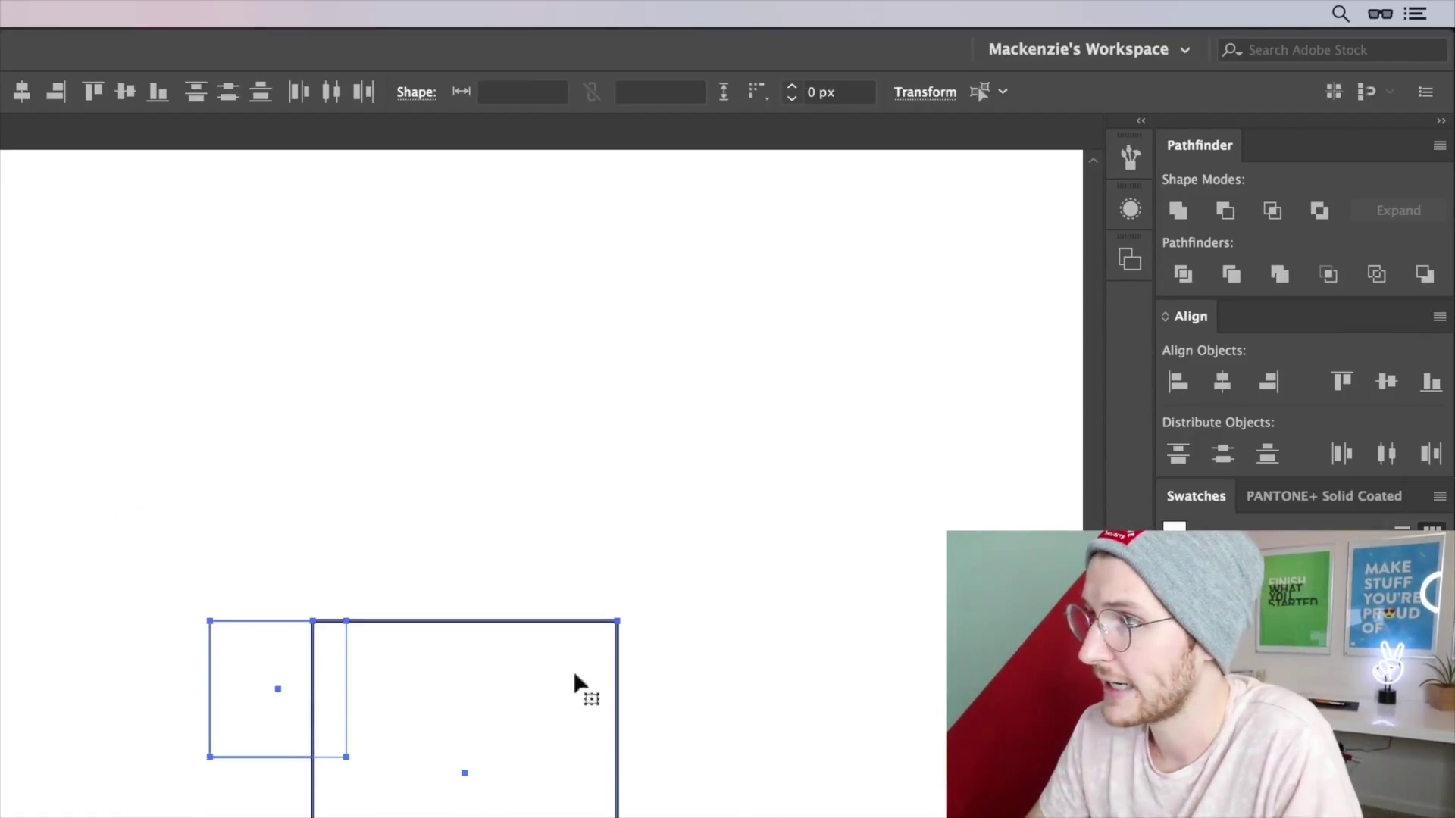
left_click(1423, 277)
left_click(460, 535)
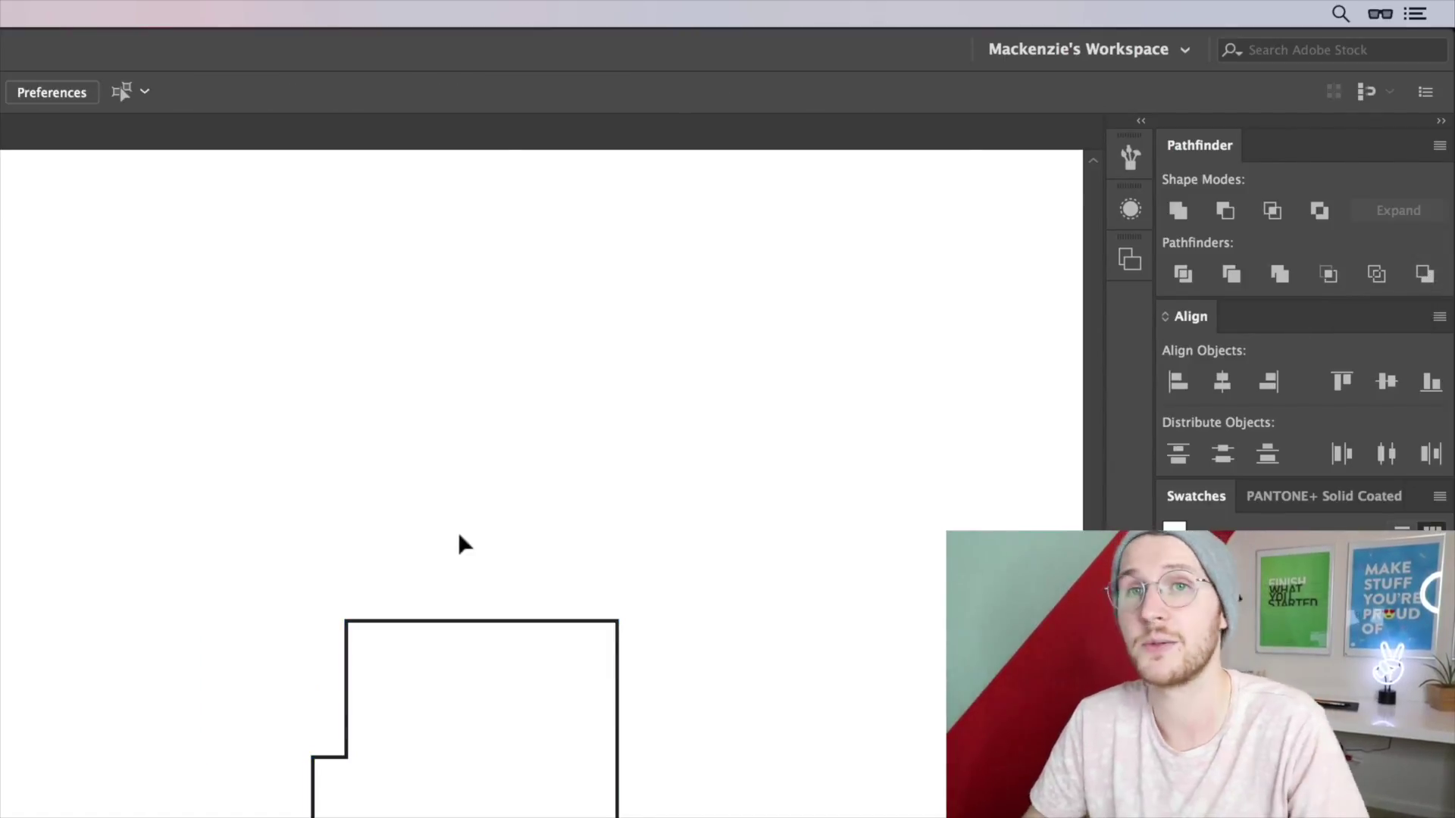